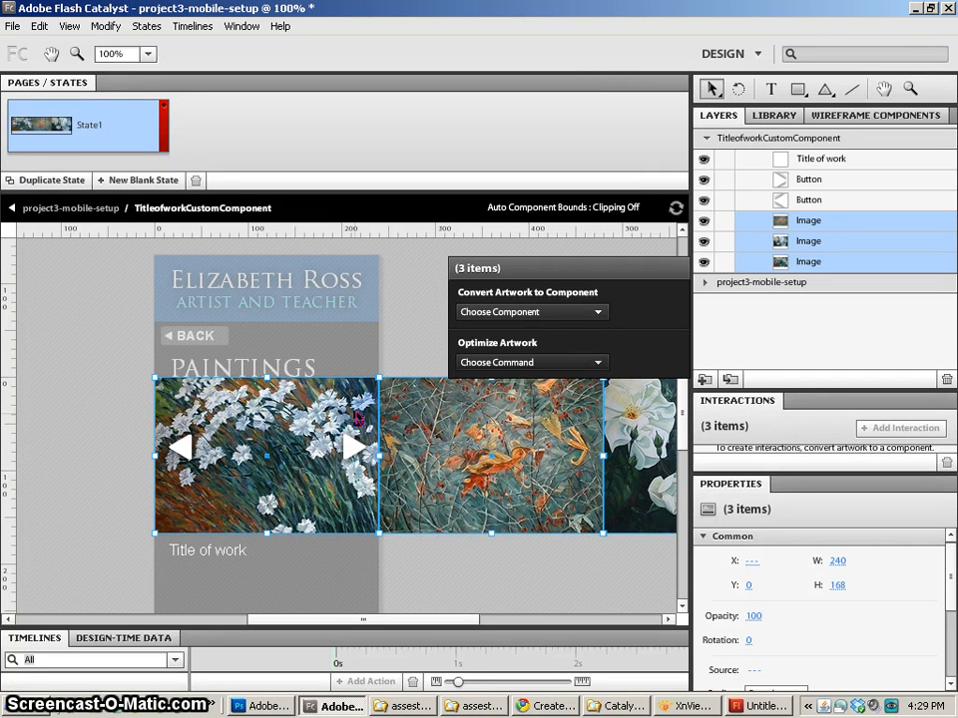
Group the three selected painting images and duplicate the component's state twice to make three states.
{"action": "right_click", "coordinate": [356, 417]}
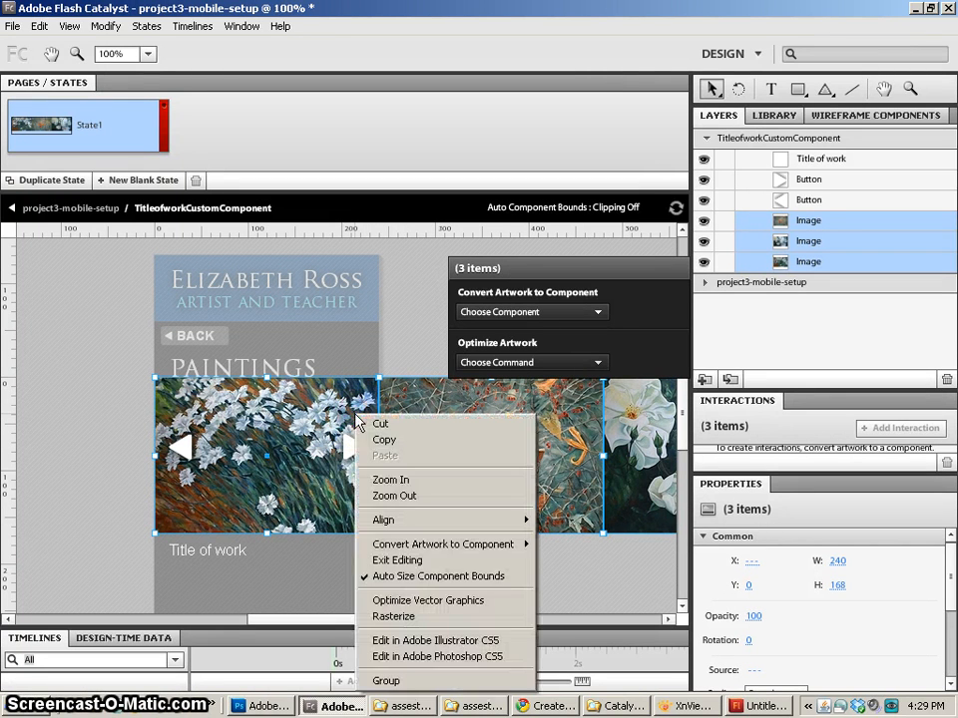
{"action": "left_click", "coordinate": [384, 680]}
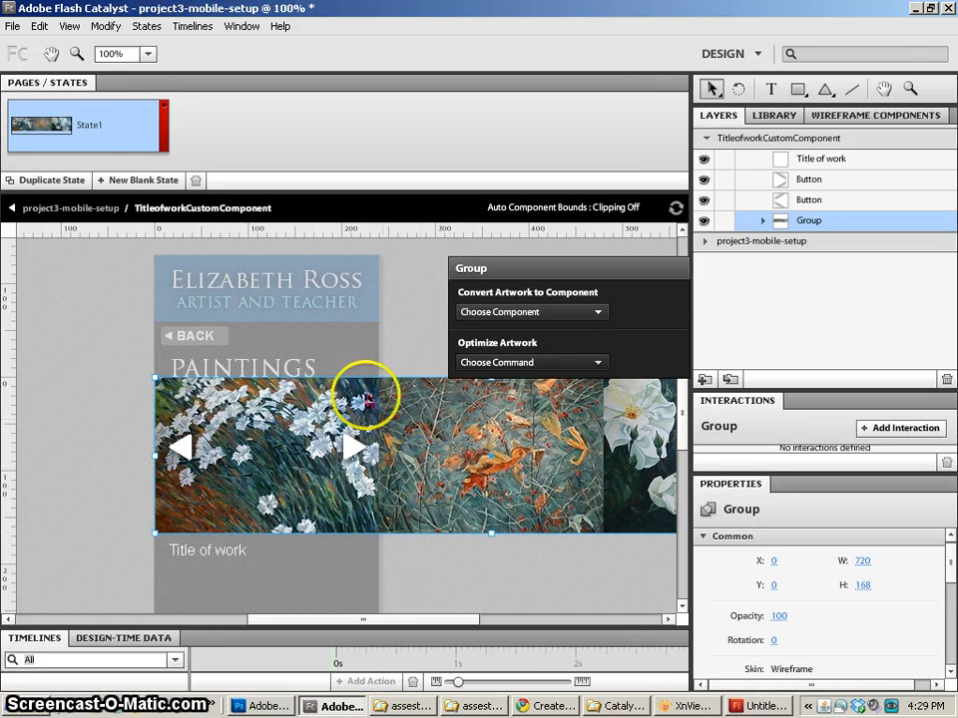
{"action": "left_click", "coordinate": [59, 181]}
{"action": "left_click", "coordinate": [59, 183]}
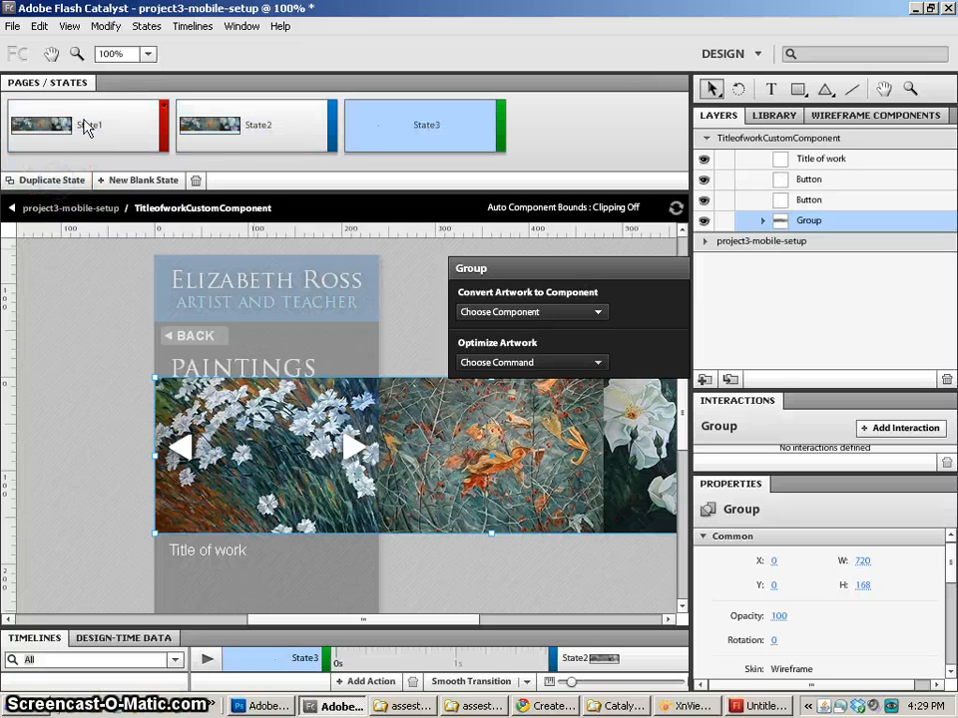
In State2, shift the painting group horizontally to X -240 so the second painting fills the frame.
{"action": "left_click", "coordinate": [228, 127]}
{"action": "left_click_drag", "start_coordinate": [515, 475], "coordinate": [307, 477]}
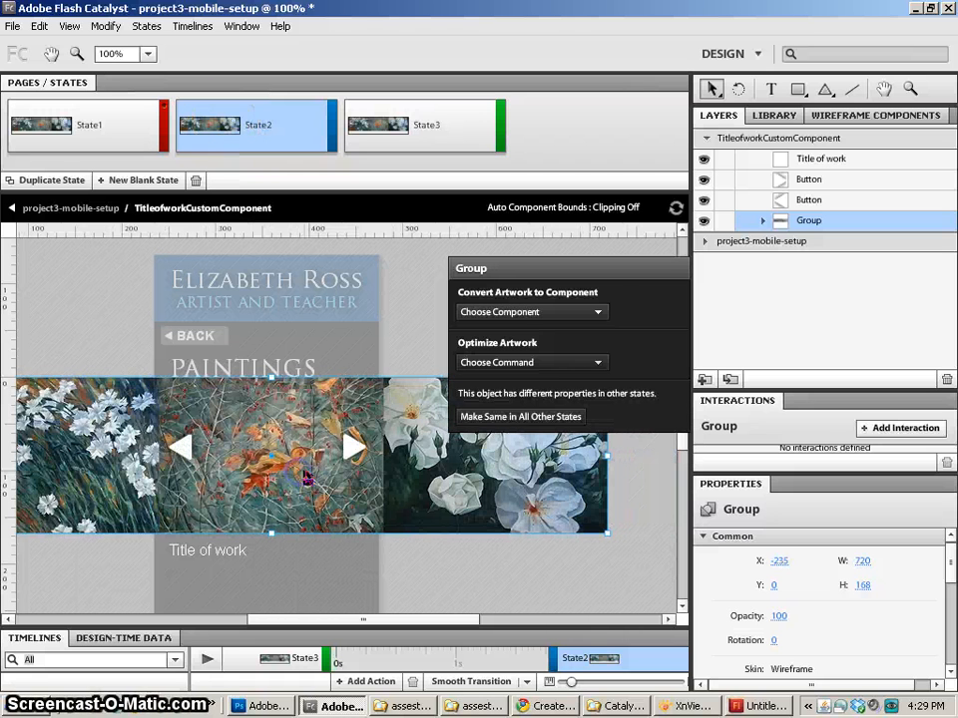
{"action": "left_click", "coordinate": [779, 562]}
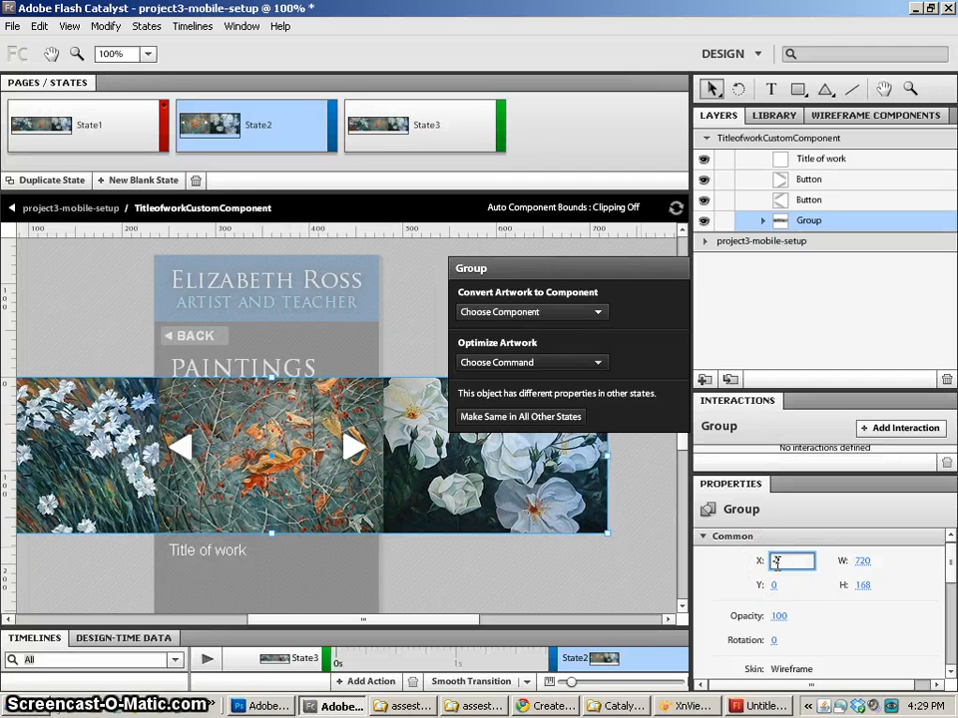
{"action": "key", "text": "Return"}
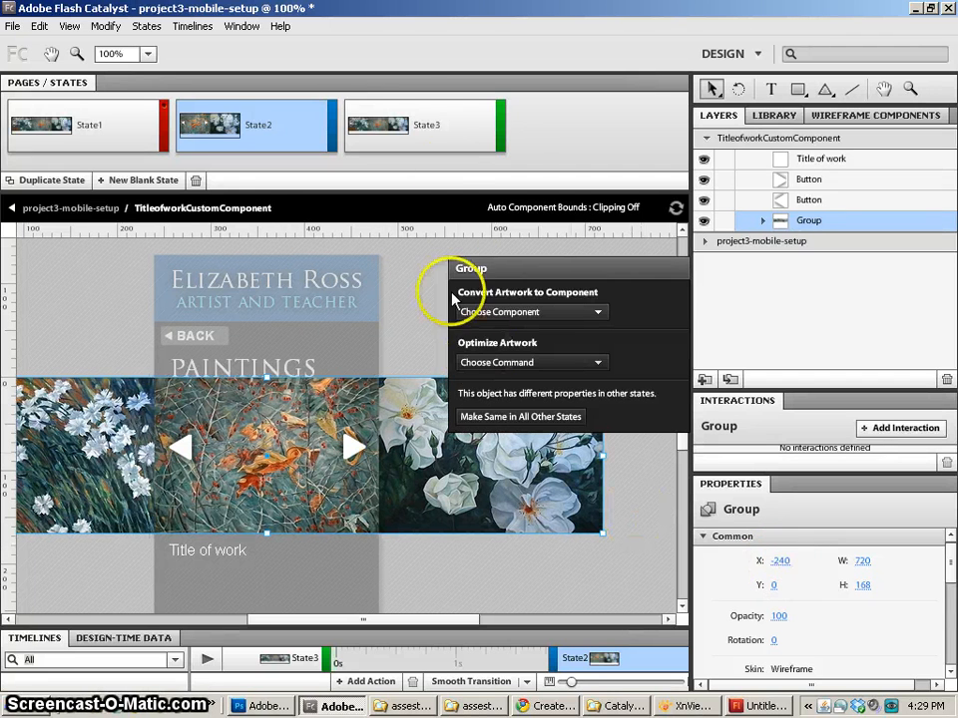
In State3, shift the painting group horizontally to X -480 so the third painting fills the frame.
{"action": "left_click", "coordinate": [419, 122]}
{"action": "left_click", "coordinate": [423, 476]}
{"action": "left_click_drag", "start_coordinate": [423, 477], "coordinate": [327, 499]}
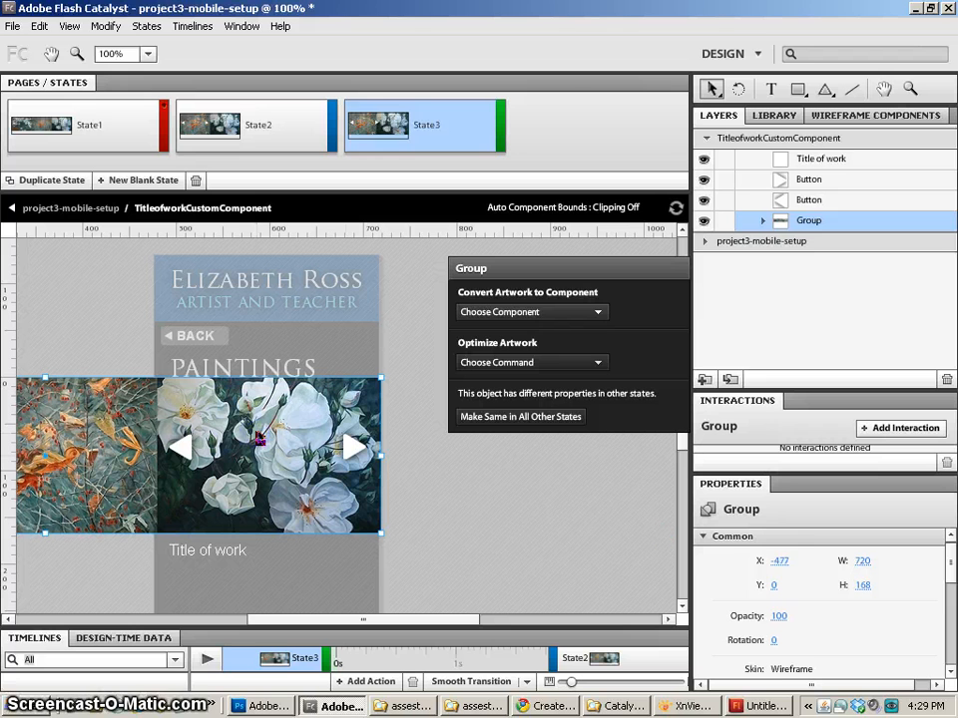
{"action": "left_click", "coordinate": [778, 561]}
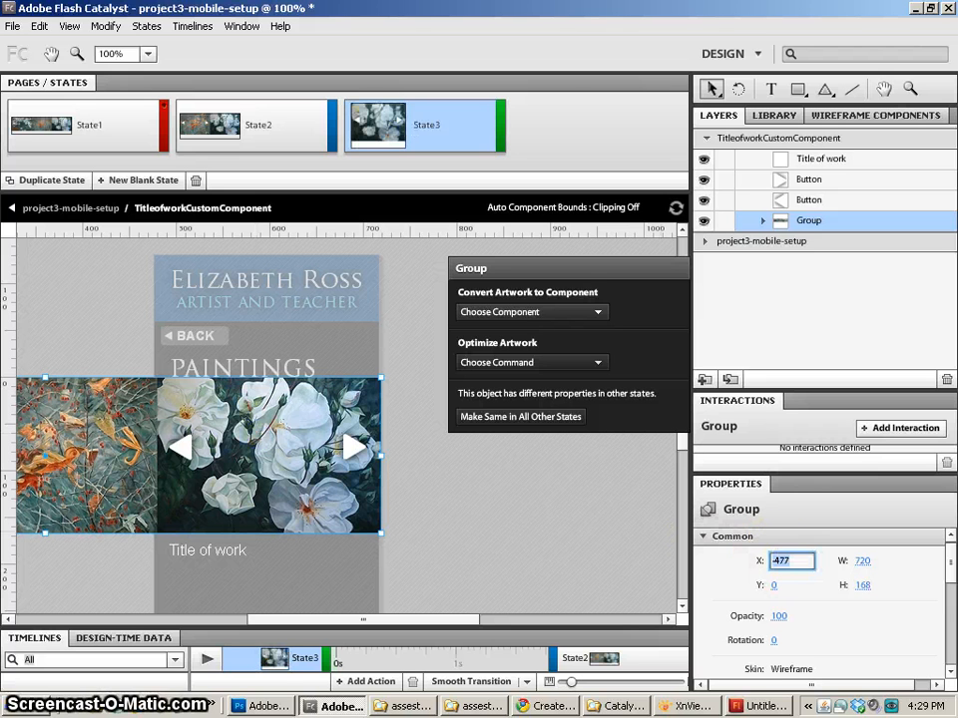
{"action": "type", "text": "-480"}
{"action": "key", "text": "Return"}
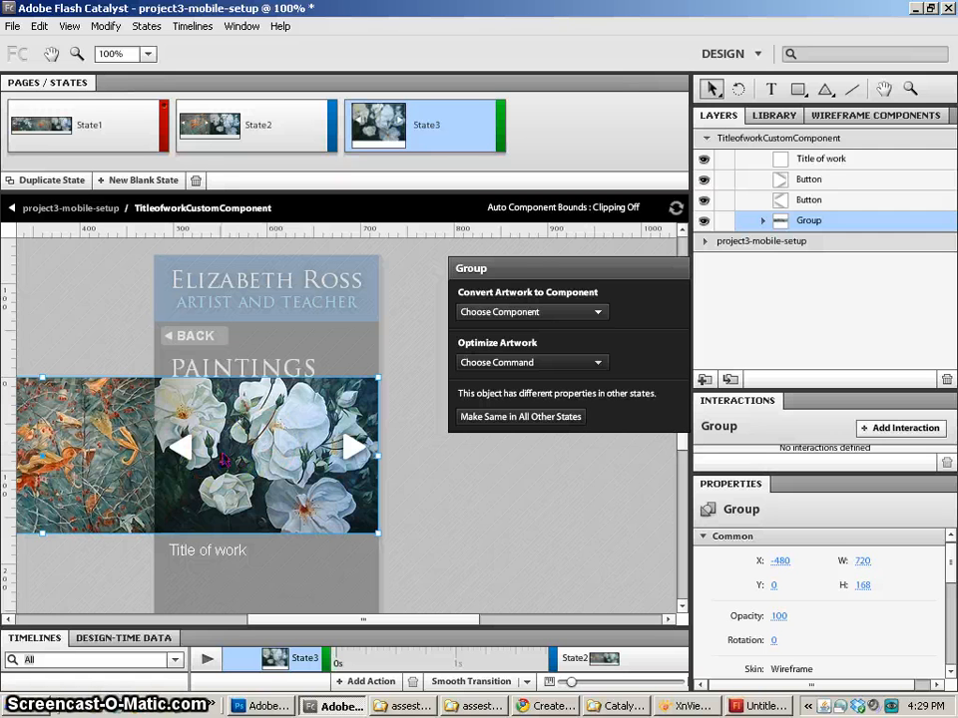
Replace the "Title of work" caption in State3 with "Image3".
{"action": "left_click", "coordinate": [228, 558]}
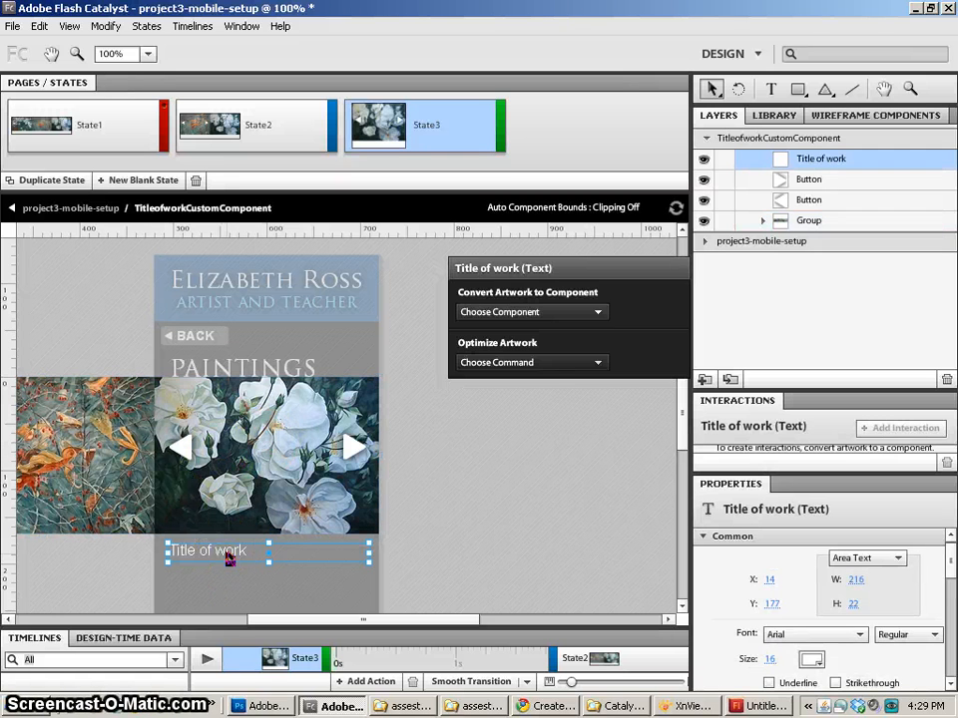
{"action": "double_click", "coordinate": [233, 556]}
{"action": "left_click_drag", "start_coordinate": [246, 552], "coordinate": [170, 548]}
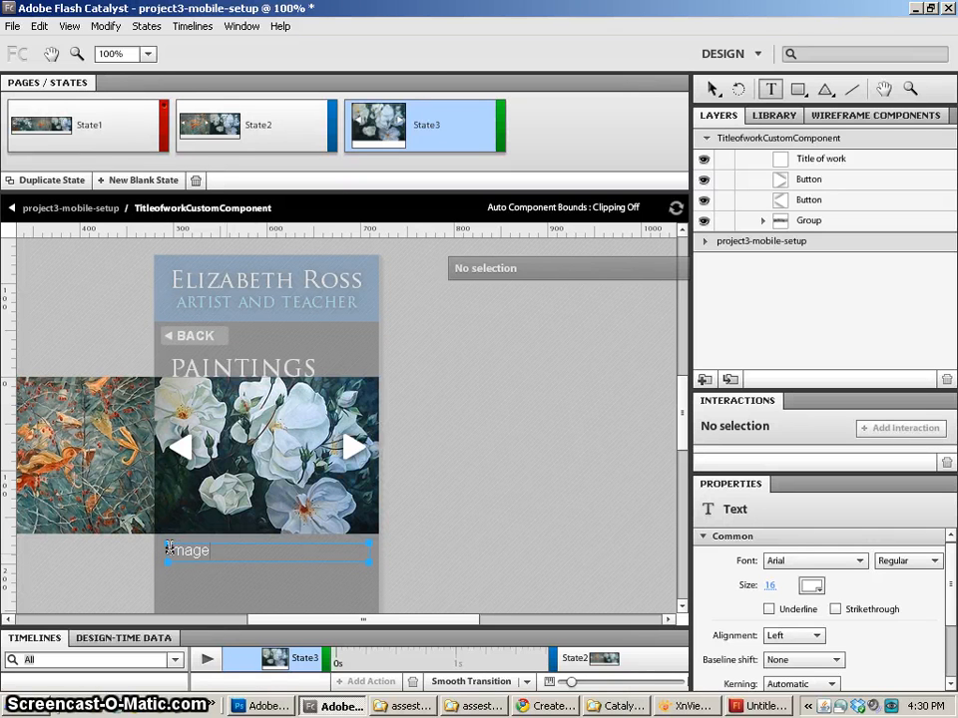
Replace the "Title of work" caption in State2 with "Image2".
{"action": "left_click", "coordinate": [207, 120]}
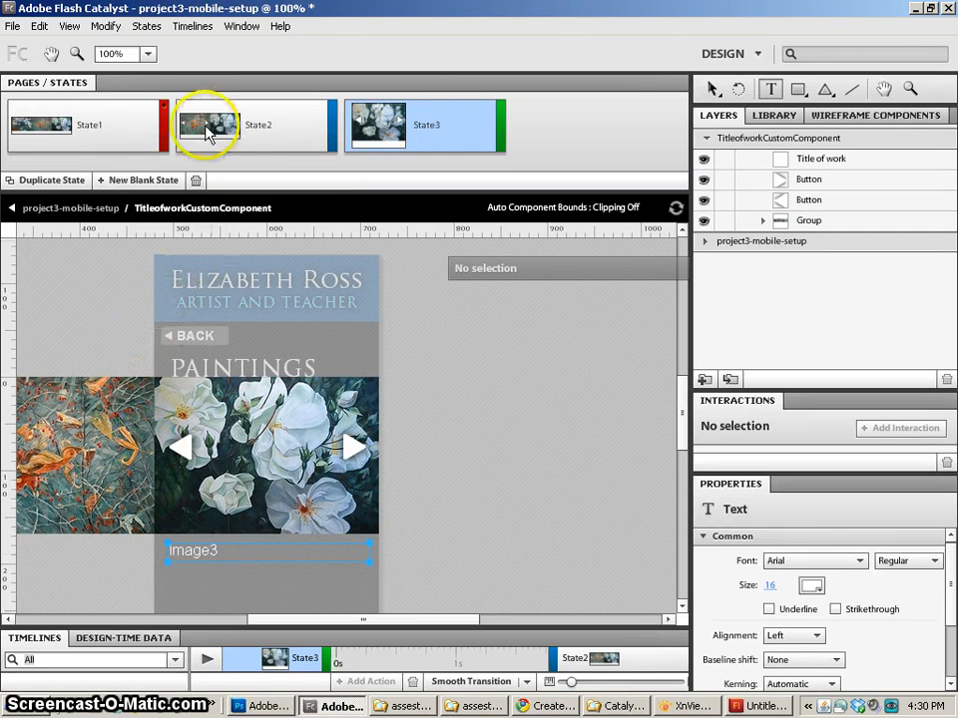
{"action": "double_click", "coordinate": [223, 550]}
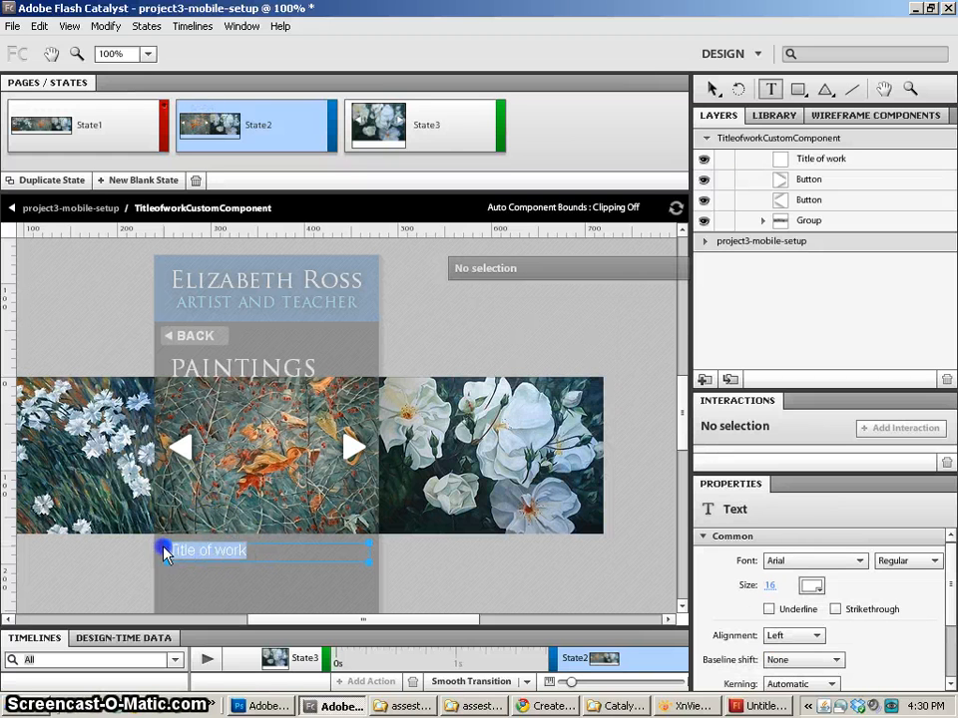
{"action": "left_click_drag", "start_coordinate": [166, 556], "coordinate": [161, 551]}
{"action": "key", "text": "BackSpace"}
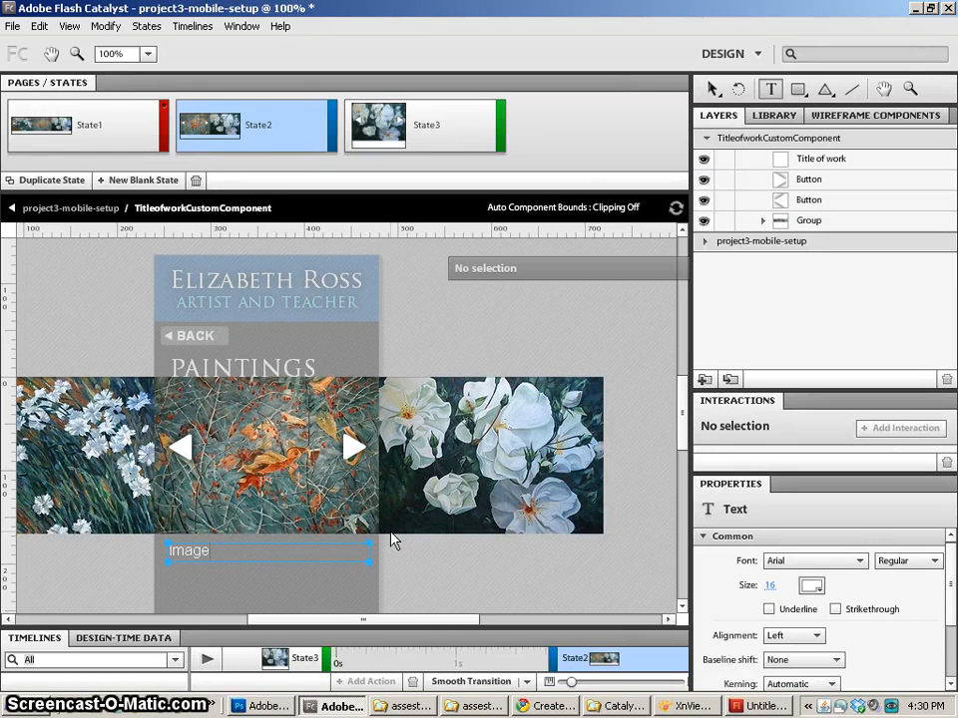
{"action": "left_click", "coordinate": [189, 457]}
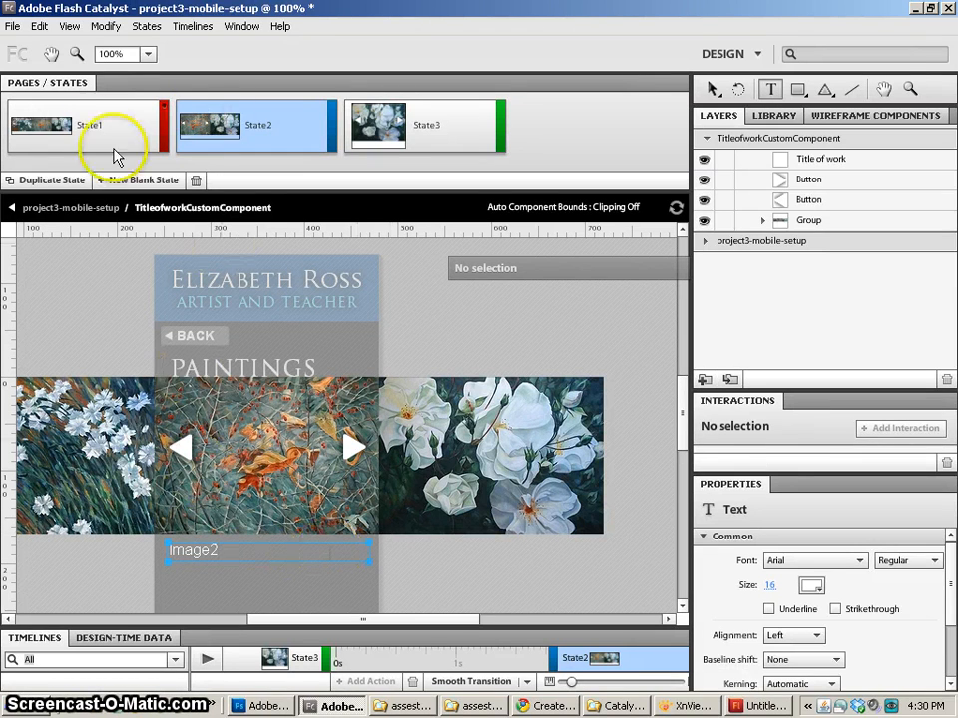
Replace the "Title of work" caption in State1 with "Image 1".
{"action": "left_click", "coordinate": [89, 130]}
{"action": "left_click", "coordinate": [202, 554]}
{"action": "left_click", "coordinate": [204, 554]}
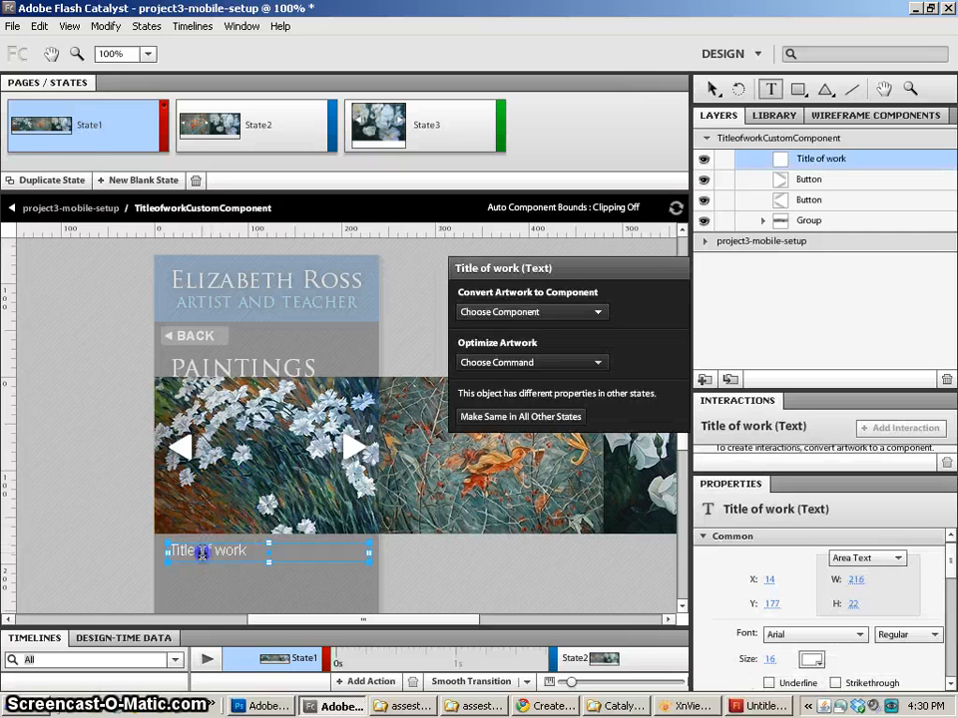
{"action": "left_click_drag", "start_coordinate": [251, 550], "coordinate": [150, 547]}
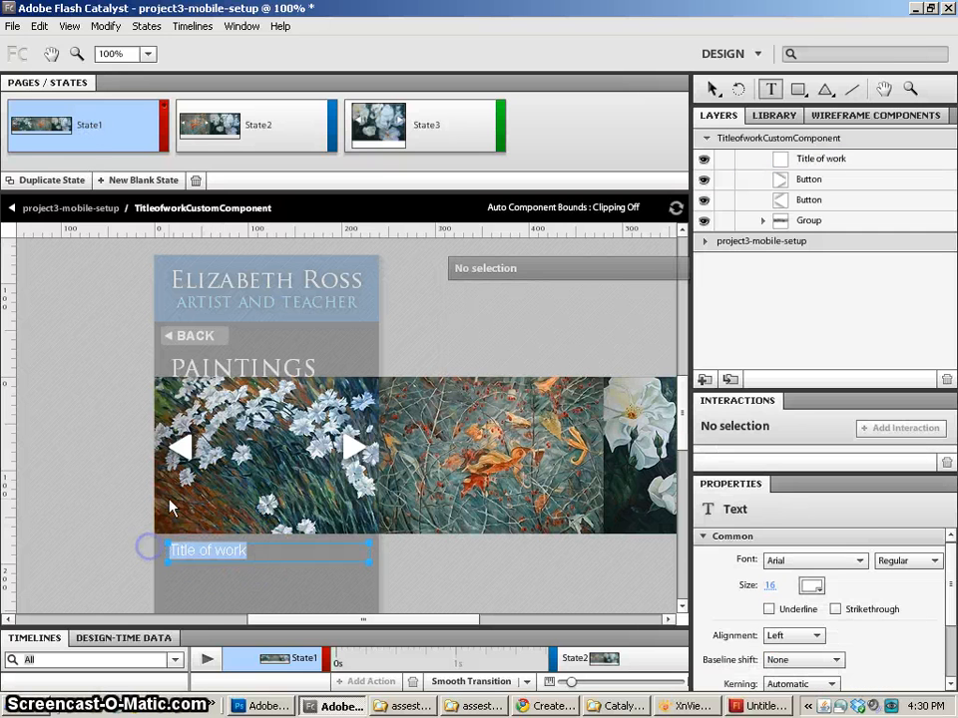
{"action": "type", "text": "Image 1"}
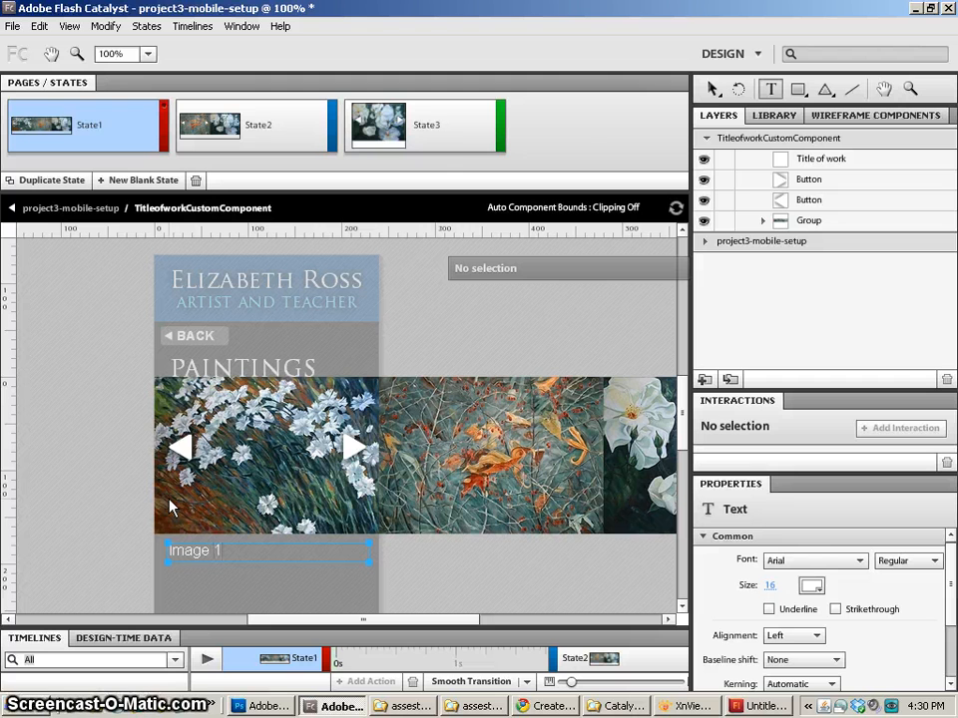
Add a space before the number in the State2 and State3 captions, so the State3 caption reads "Image 3".
{"action": "left_click", "coordinate": [299, 127]}
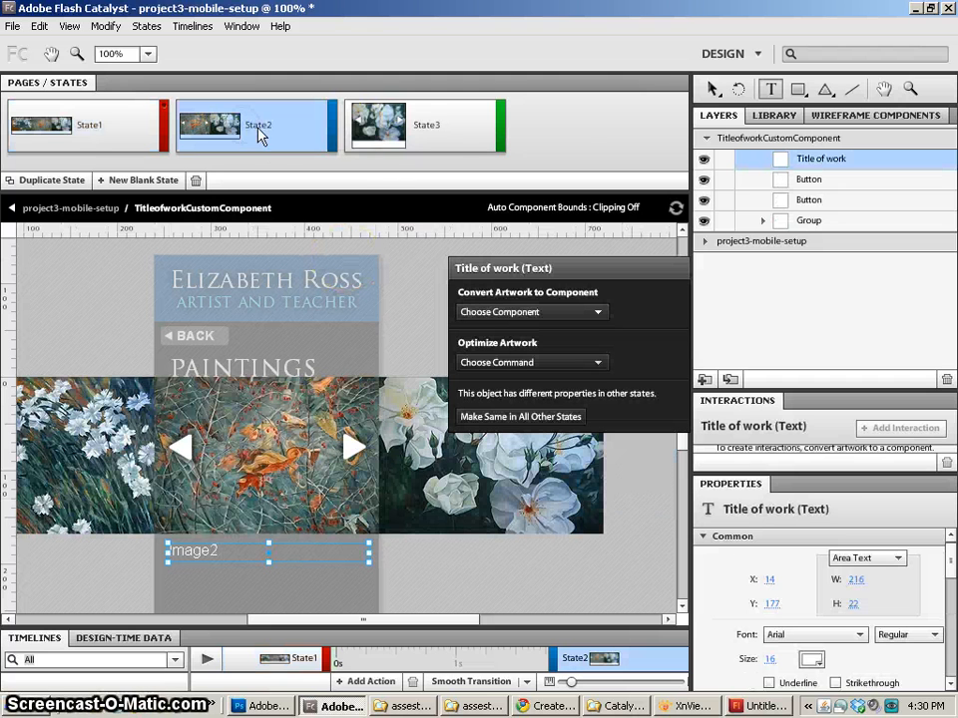
{"action": "left_click", "coordinate": [318, 561]}
{"action": "left_click", "coordinate": [210, 550]}
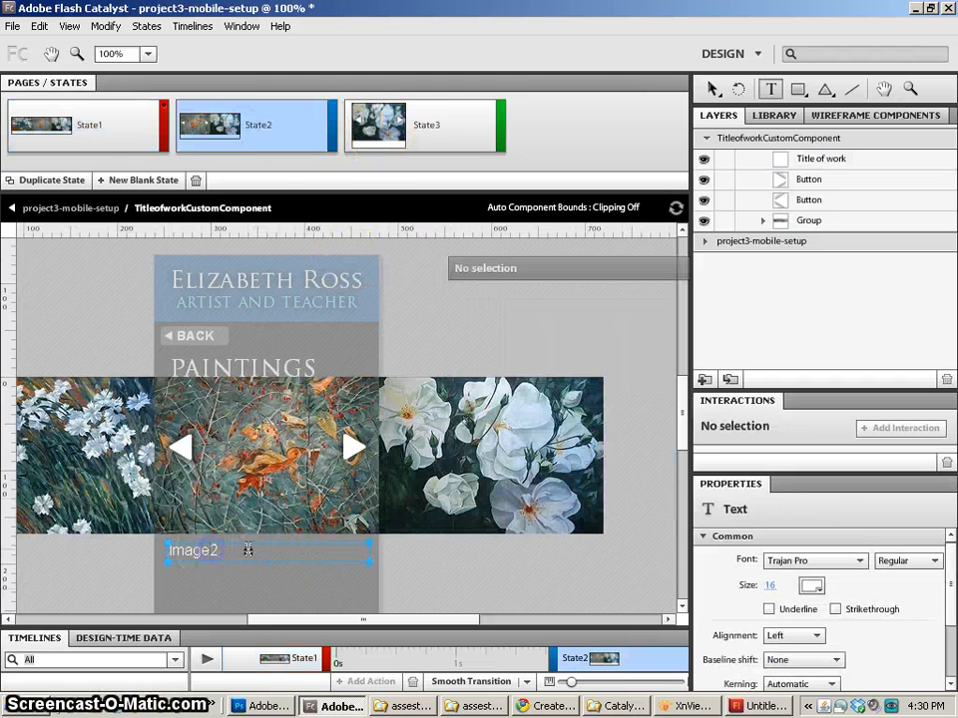
{"action": "left_click", "coordinate": [409, 128]}
{"action": "left_click", "coordinate": [214, 552]}
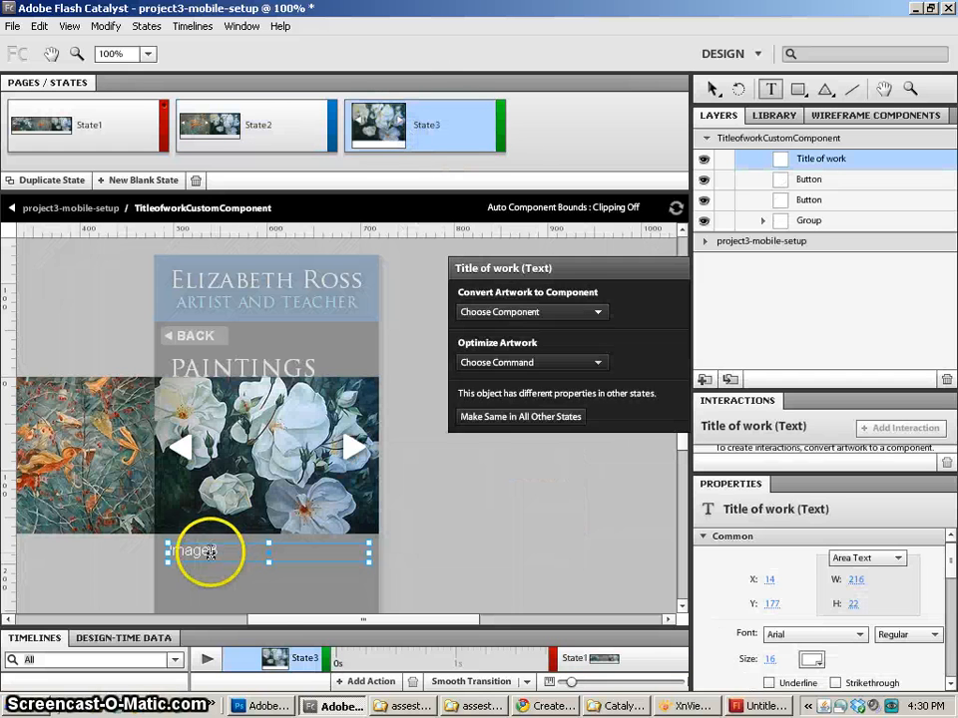
{"action": "left_click", "coordinate": [208, 553]}
Check the painting and caption shown in each of the three component states.
{"action": "left_click", "coordinate": [255, 124]}
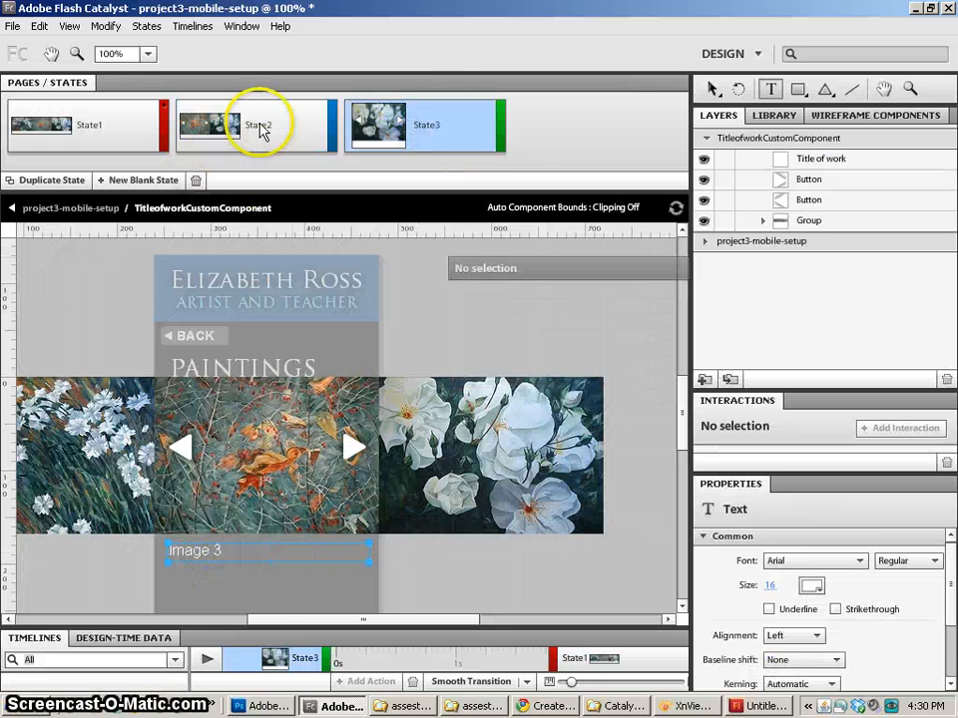
{"action": "left_click", "coordinate": [116, 126]}
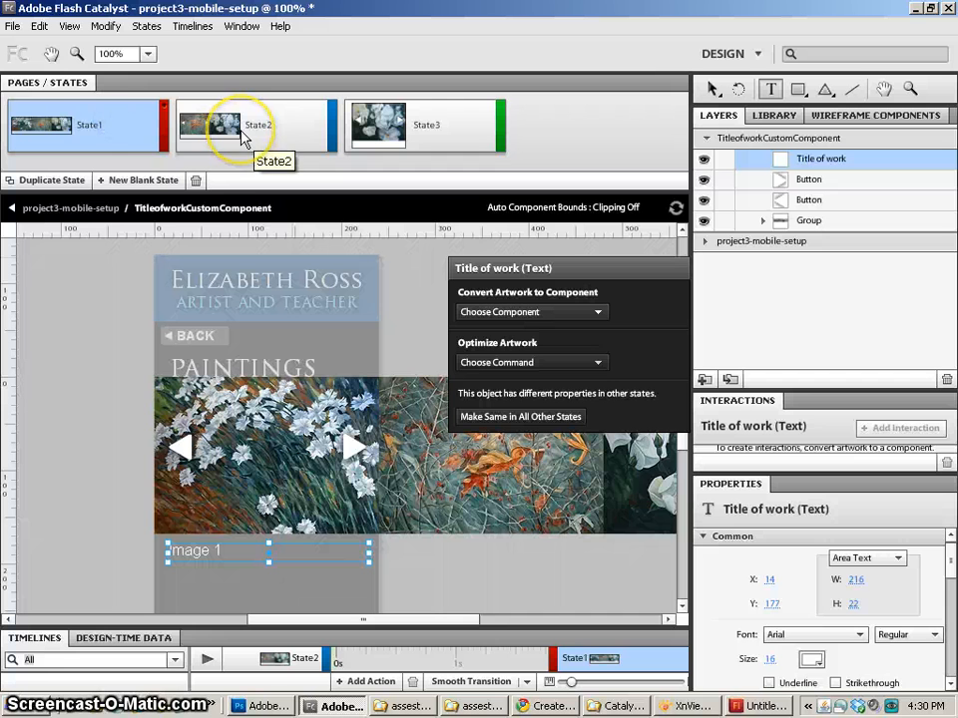
{"action": "left_click", "coordinate": [249, 136]}
{"action": "left_click", "coordinate": [359, 142]}
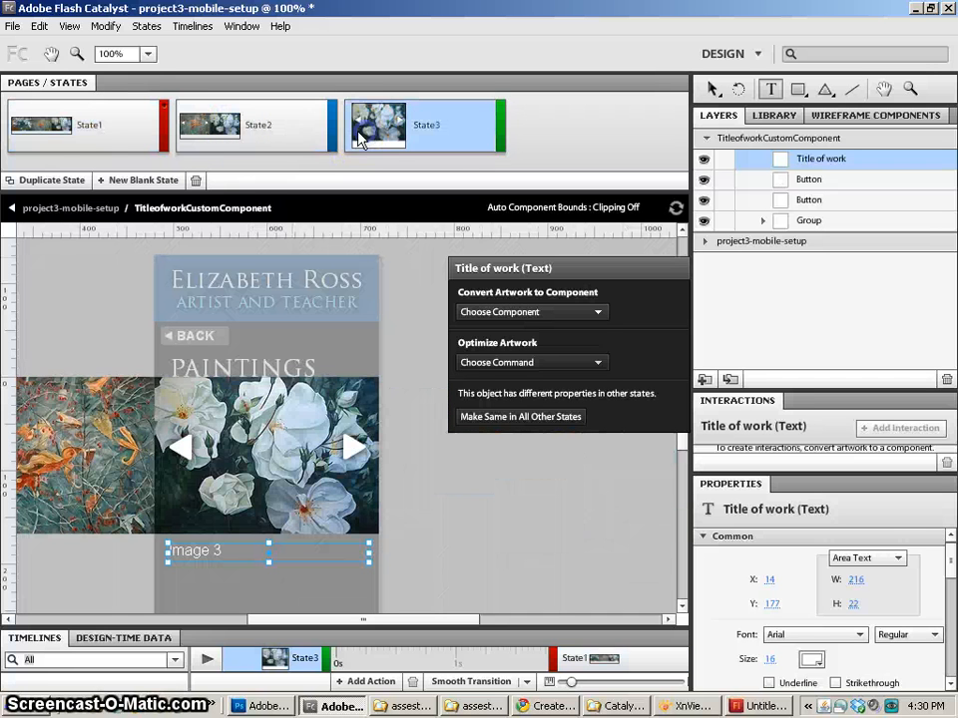
{"action": "left_click", "coordinate": [115, 126]}
Return to the main project, switch to the MANDALAS page and open its gallery component for editing.
{"action": "left_click", "coordinate": [78, 210]}
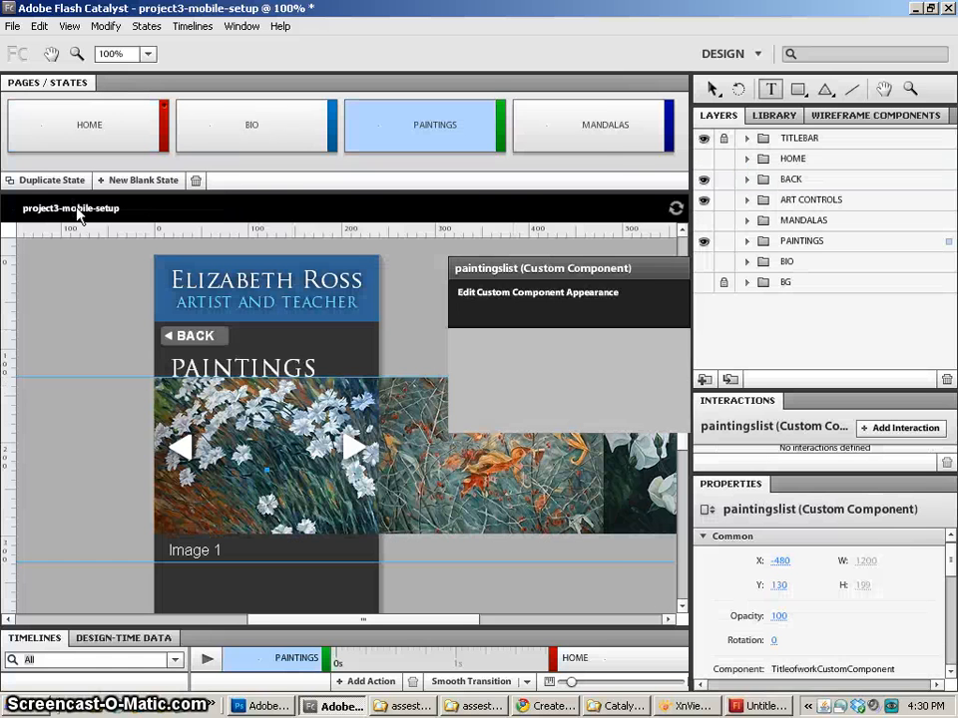
{"action": "left_click", "coordinate": [582, 129]}
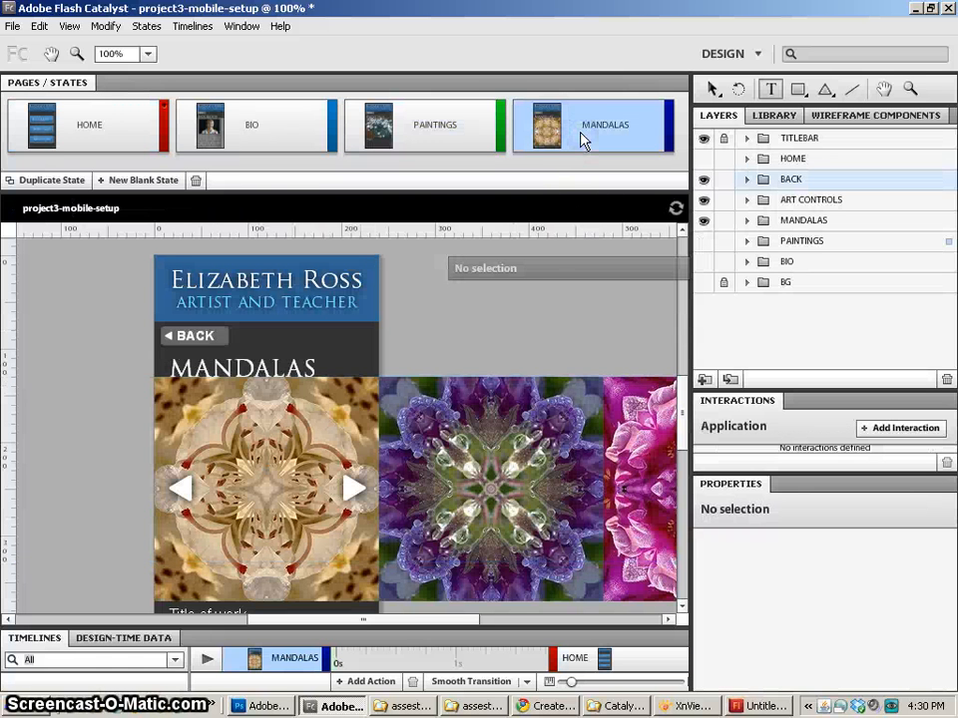
{"action": "left_click", "coordinate": [711, 89]}
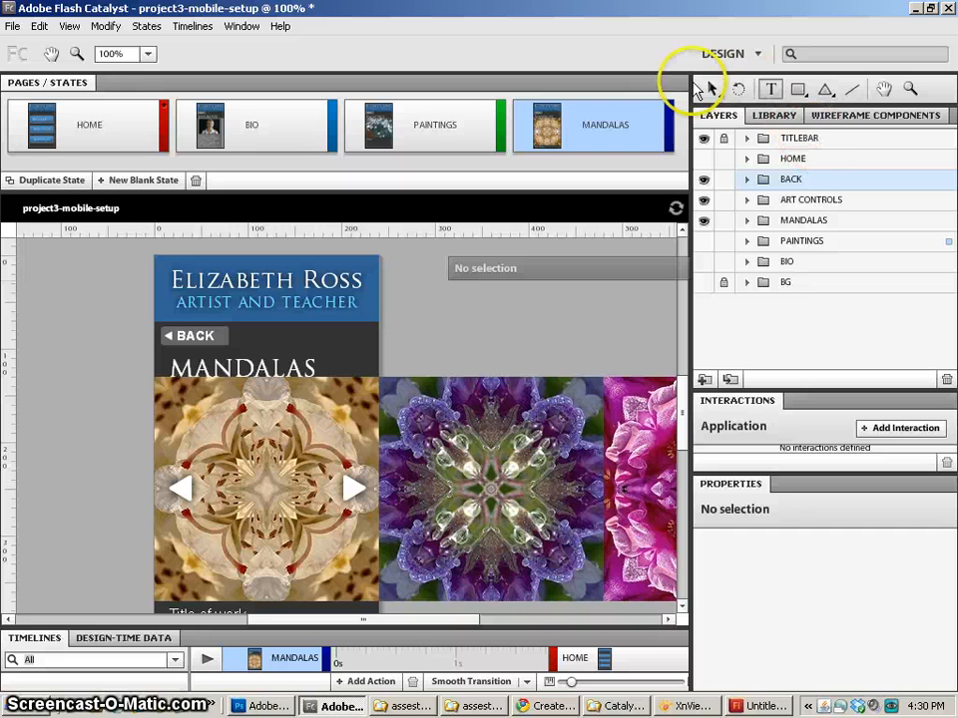
{"action": "double_click", "coordinate": [309, 439]}
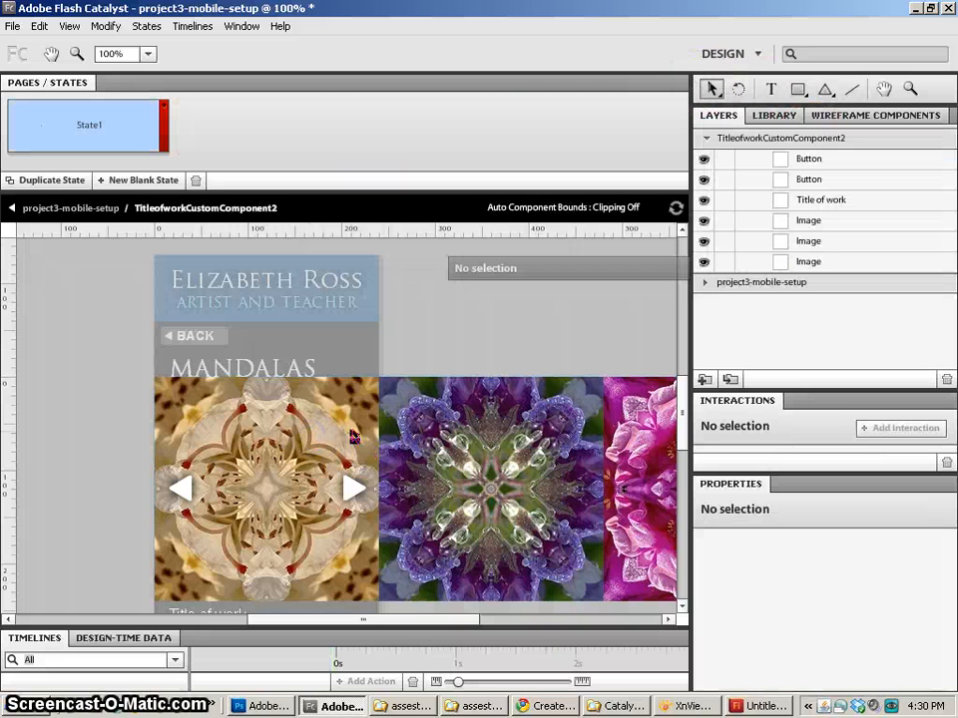
Group the three mandala images and duplicate the component's state twice to make three states.
{"action": "left_click", "coordinate": [466, 475]}
{"action": "left_click", "coordinate": [616, 438], "text": "shift"}
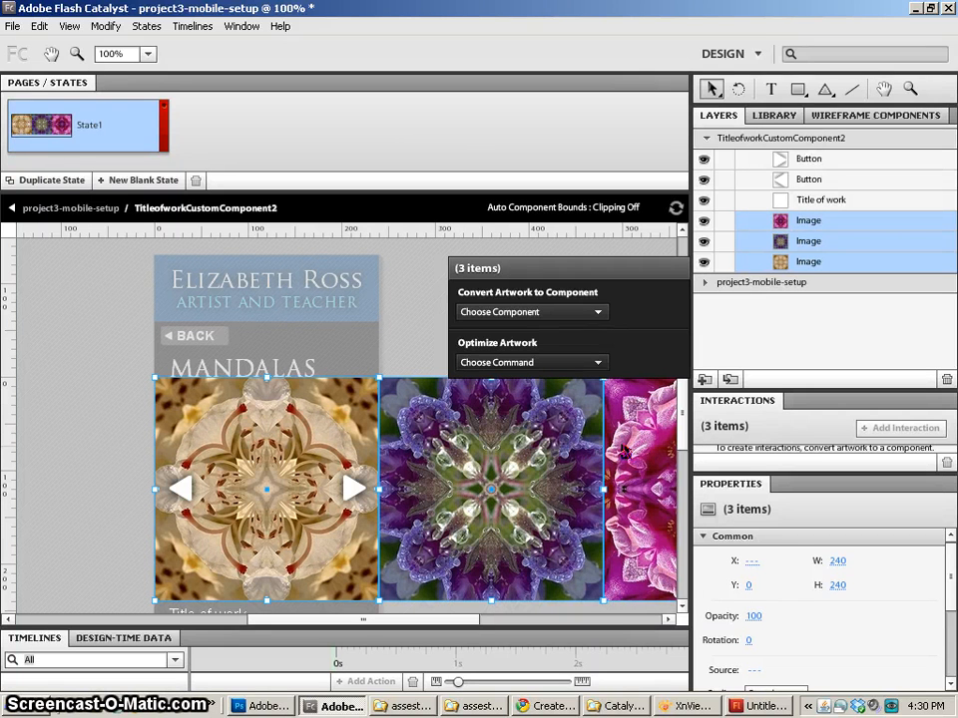
{"action": "right_click", "coordinate": [484, 436]}
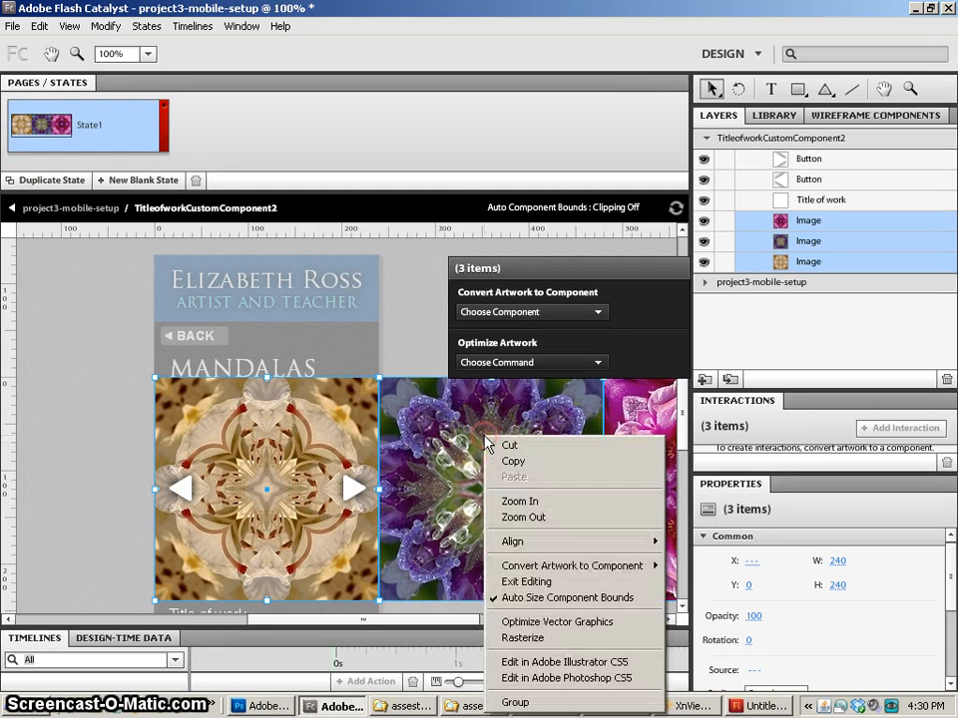
{"action": "left_click", "coordinate": [515, 702]}
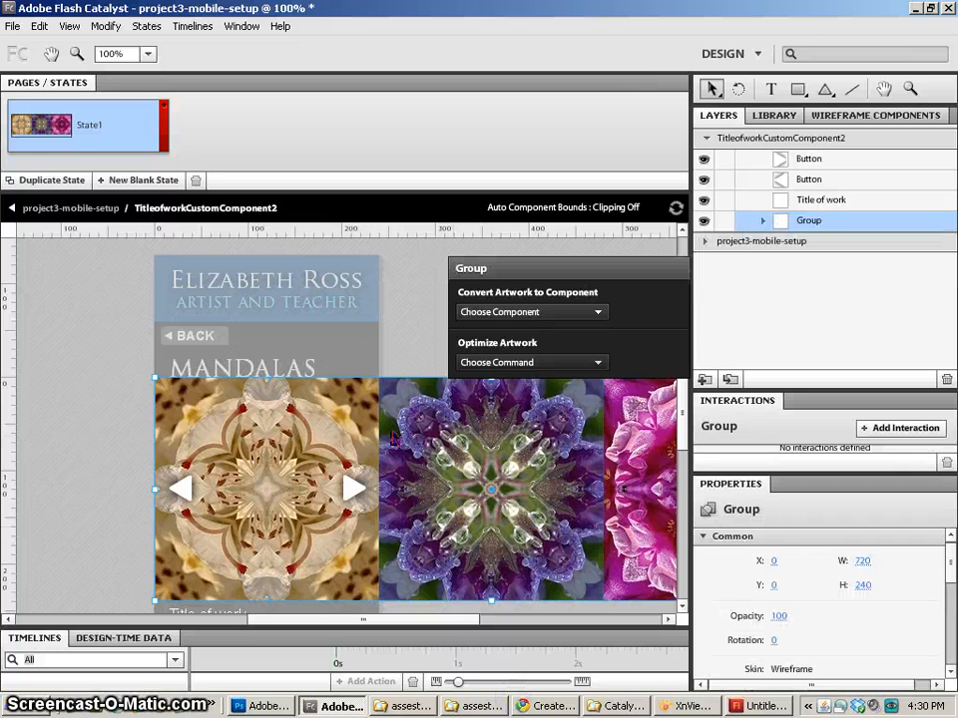
{"action": "left_click", "coordinate": [60, 180]}
{"action": "left_click", "coordinate": [60, 180]}
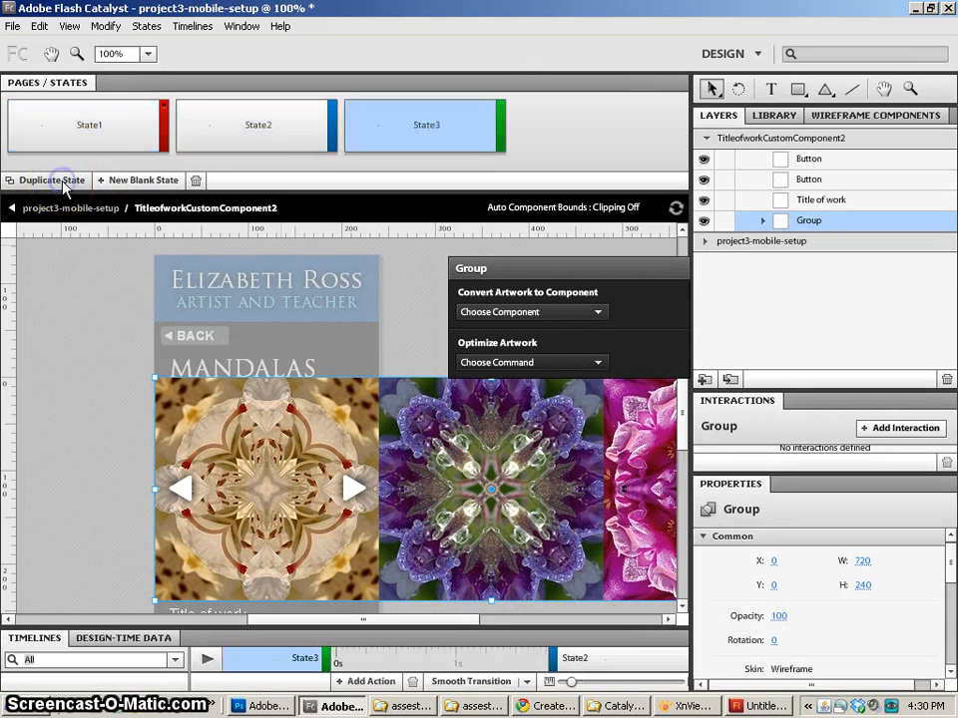
In State2, set the mandala group's X position to -240 so the second mandala fills the frame.
{"action": "left_click", "coordinate": [258, 134]}
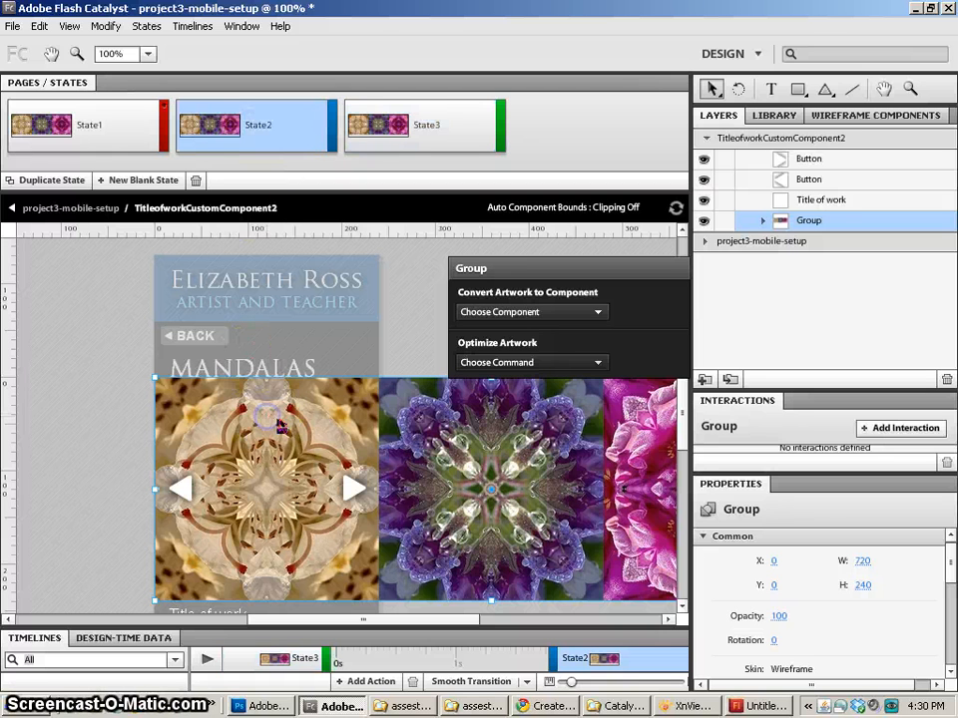
{"action": "left_click", "coordinate": [773, 561]}
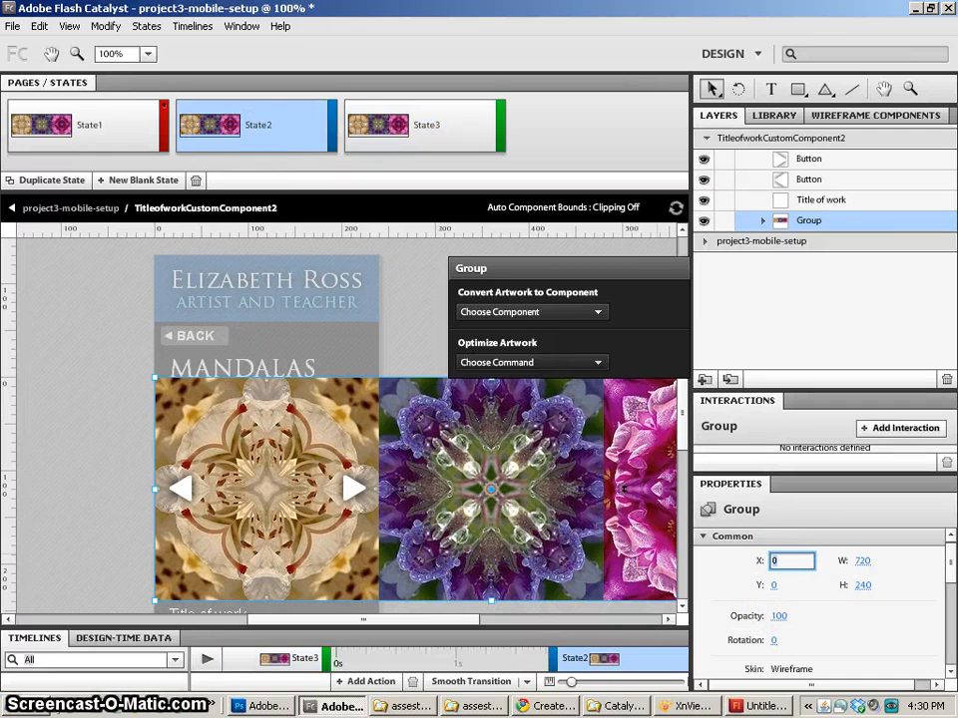
{"action": "key", "text": "Return"}
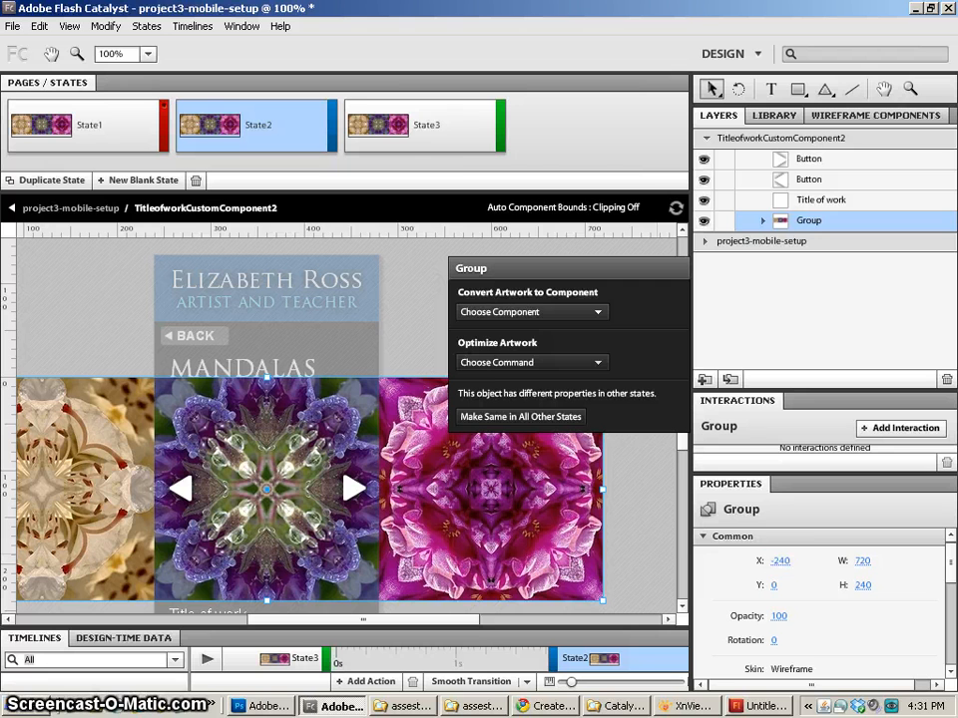
In State3, set the mandala group's X position to -480 so the third mandala fills the frame.
{"action": "left_click", "coordinate": [391, 131]}
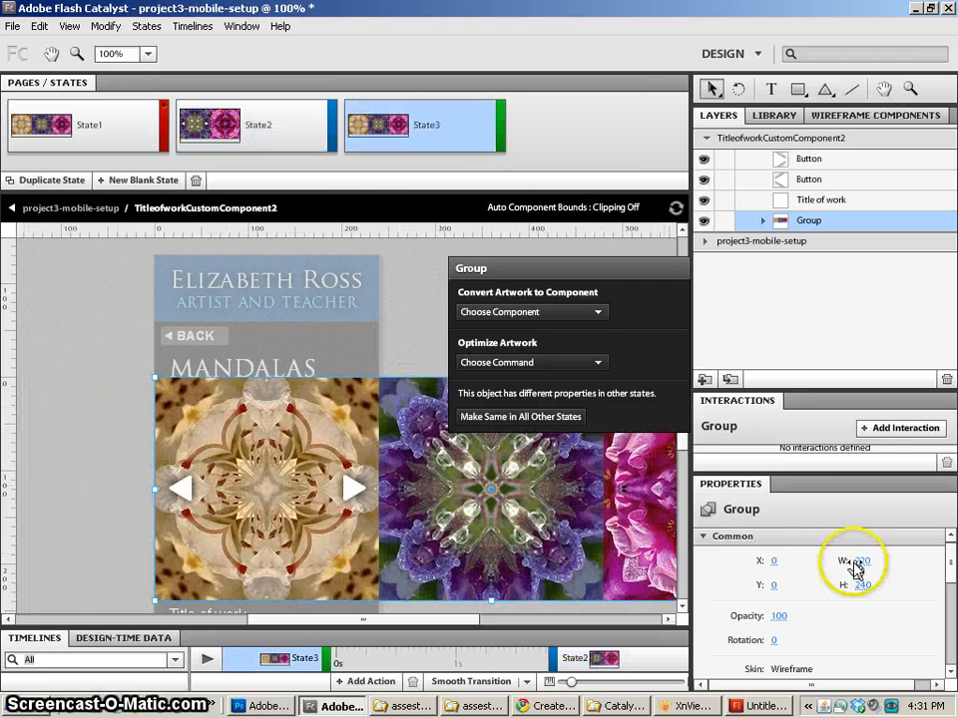
{"action": "left_click", "coordinate": [774, 561]}
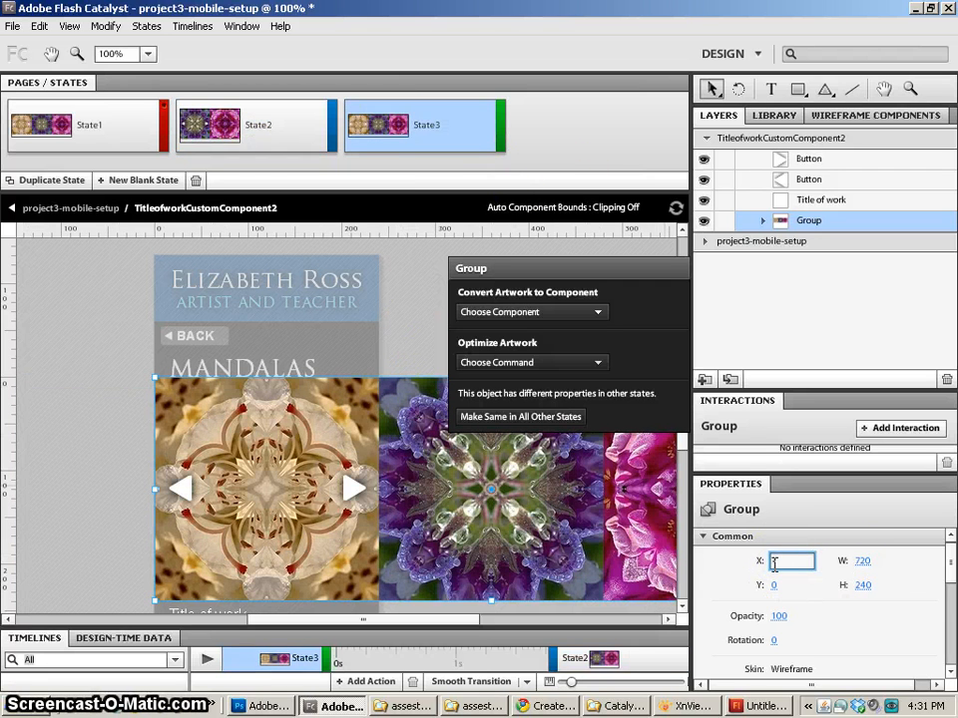
{"action": "type", "text": "-480"}
{"action": "key", "text": "Return"}
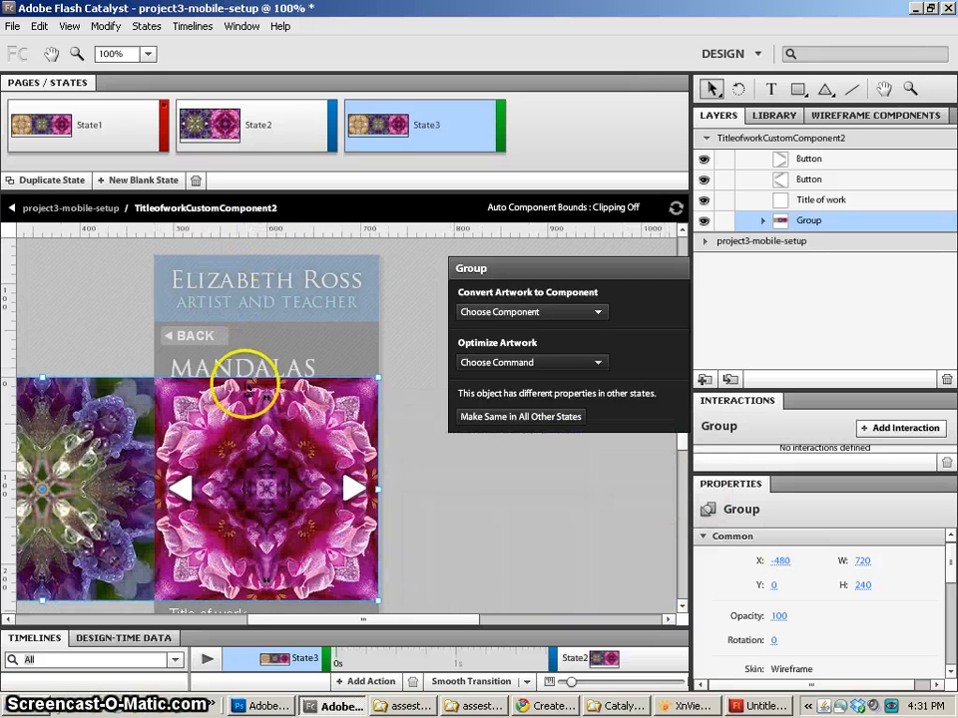
Replace the caption below the third mandala in State3 with "Mandala 3".
{"action": "left_click", "coordinate": [470, 508]}
{"action": "key", "text": "space"}
{"action": "left_click_drag", "start_coordinate": [464, 536], "coordinate": [470, 467]}
{"action": "left_click", "coordinate": [240, 546]}
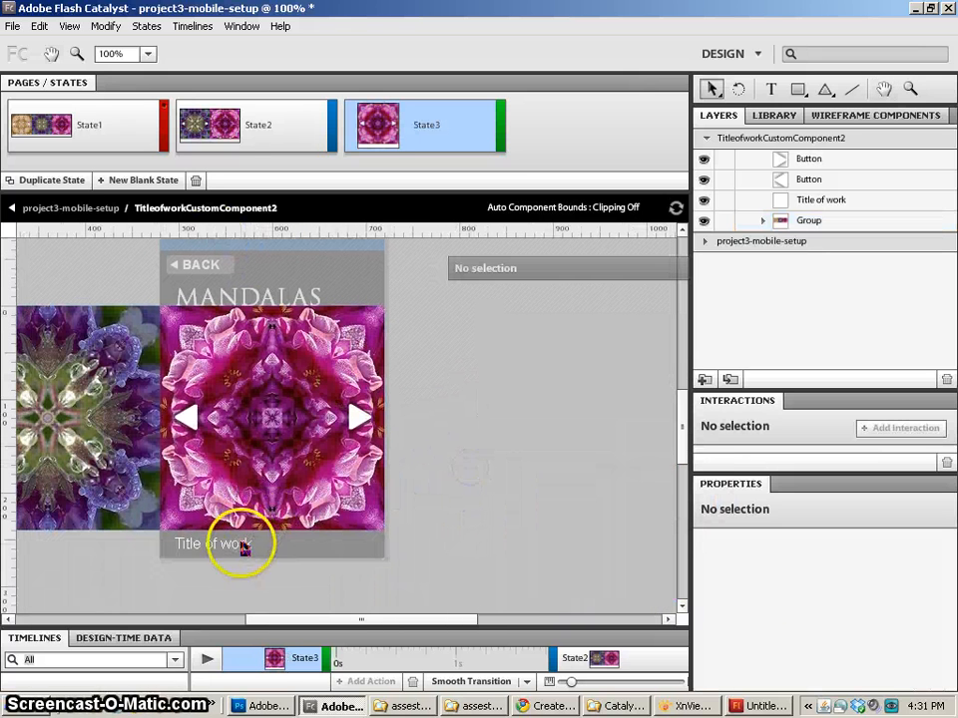
{"action": "double_click", "coordinate": [250, 546]}
{"action": "left_click_drag", "start_coordinate": [253, 545], "coordinate": [165, 542]}
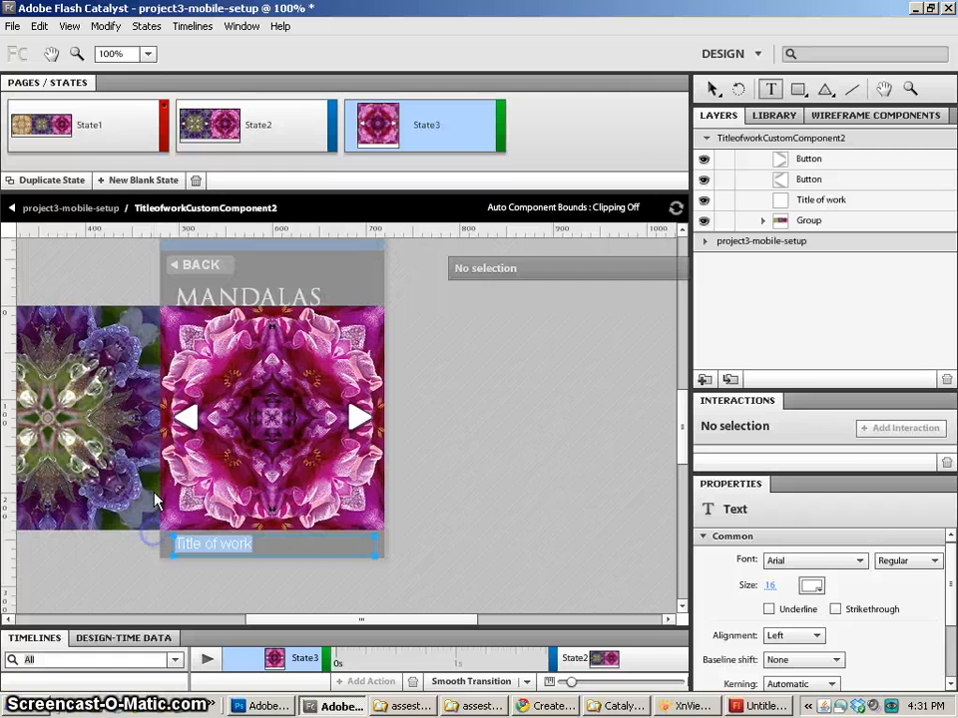
{"action": "type", "text": "Ma"}
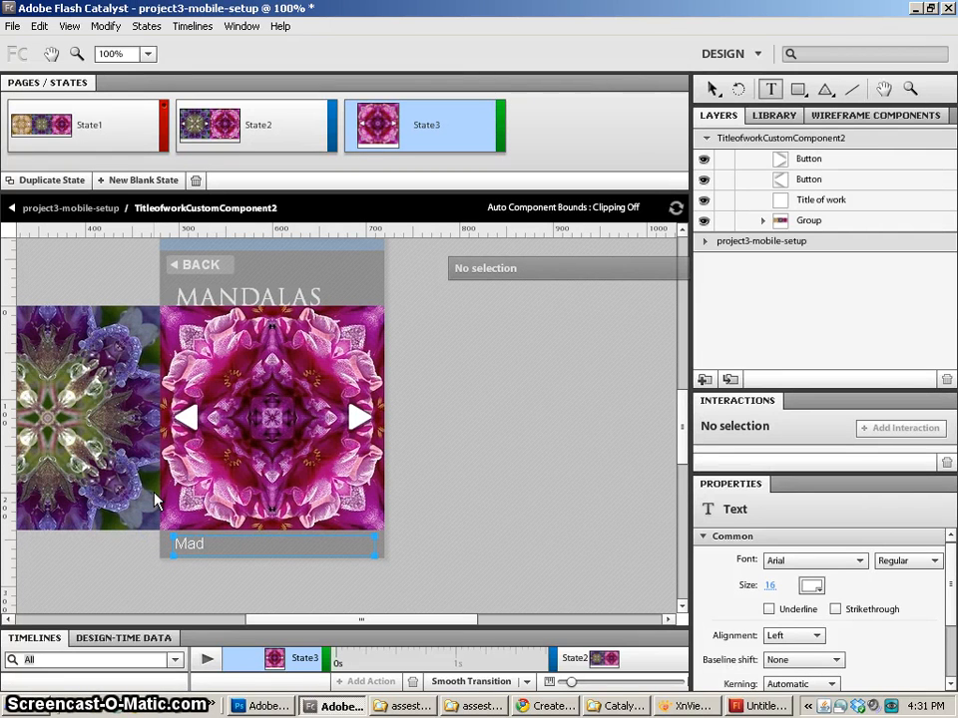
{"action": "type", "text": "ndala 3"}
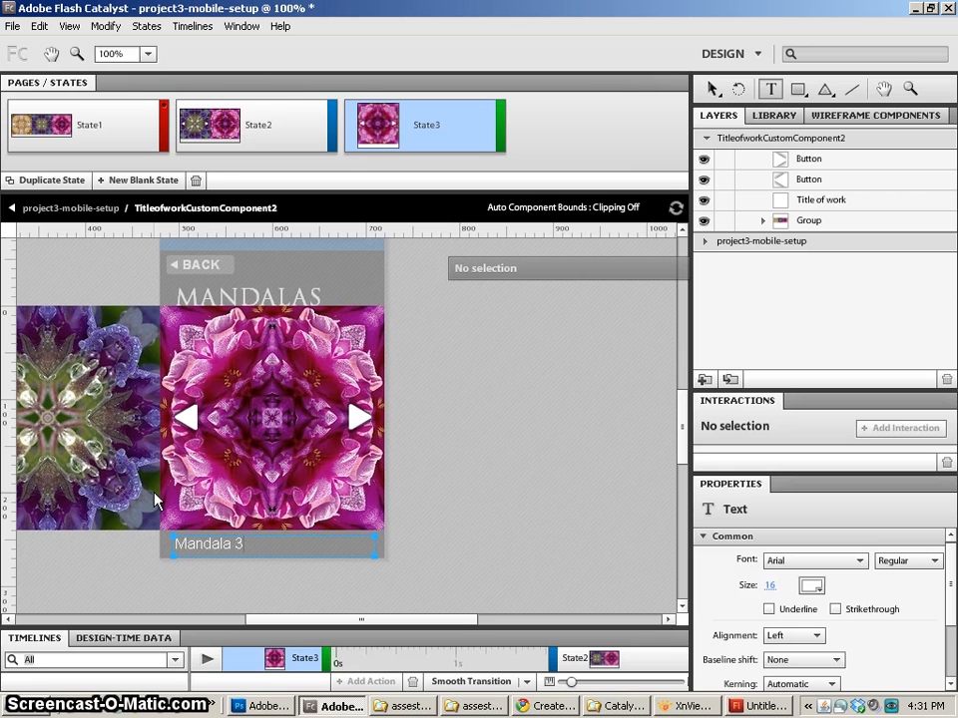
Replace the State2 caption below the second mandala with "Mandala 2".
{"action": "left_click", "coordinate": [218, 134]}
{"action": "left_click", "coordinate": [257, 543]}
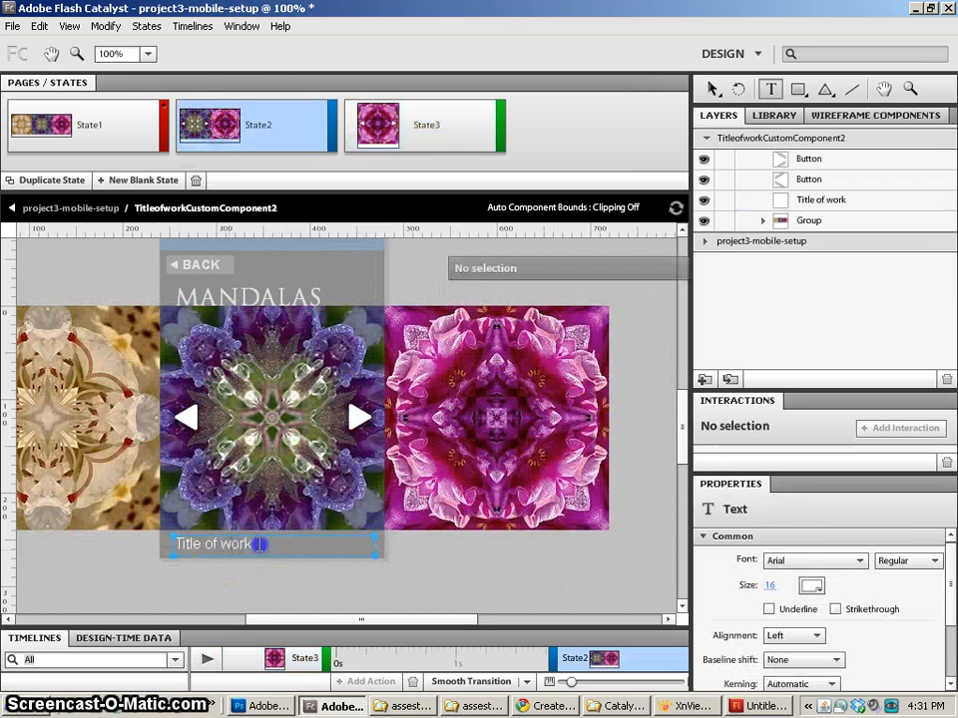
{"action": "left_click_drag", "start_coordinate": [258, 543], "coordinate": [168, 551]}
{"action": "type", "text": "M"}
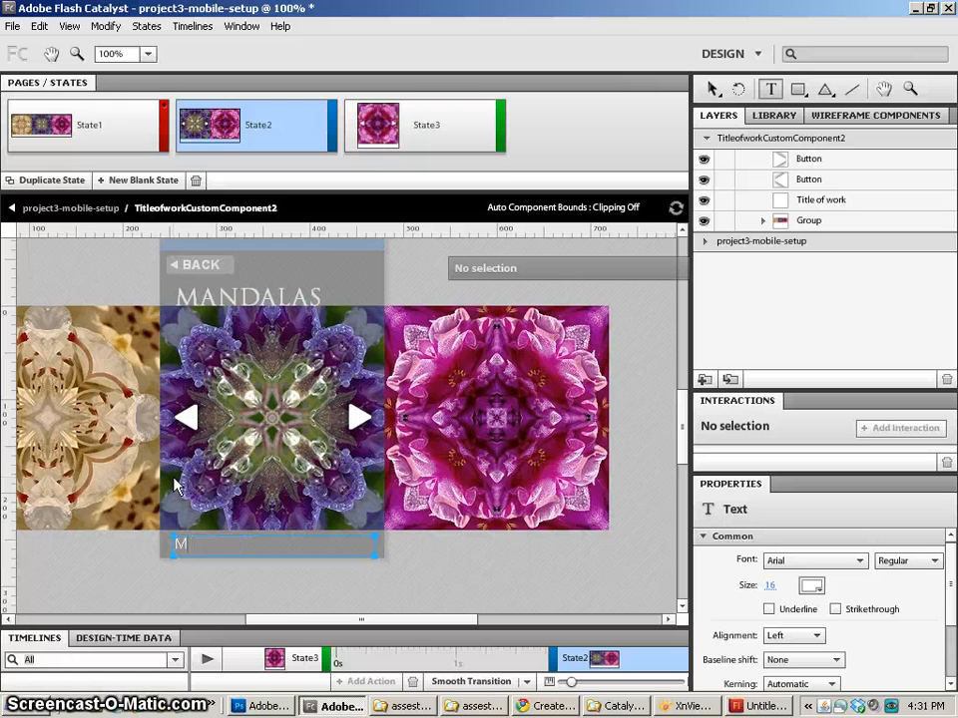
{"action": "type", "text": "andala 2"}
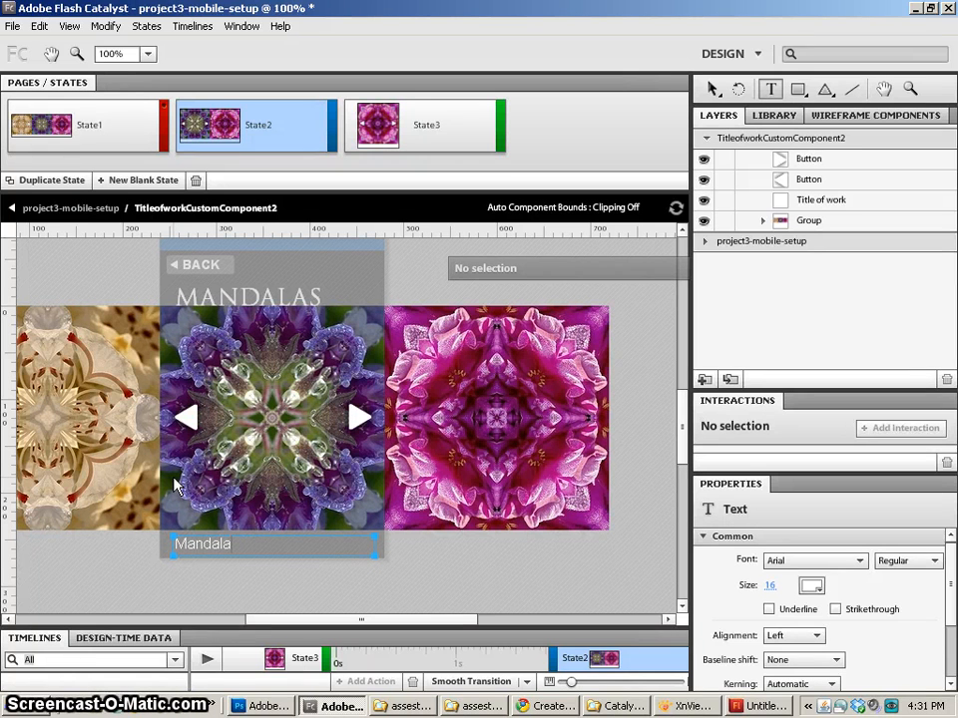
{"action": "left_click", "coordinate": [113, 289]}
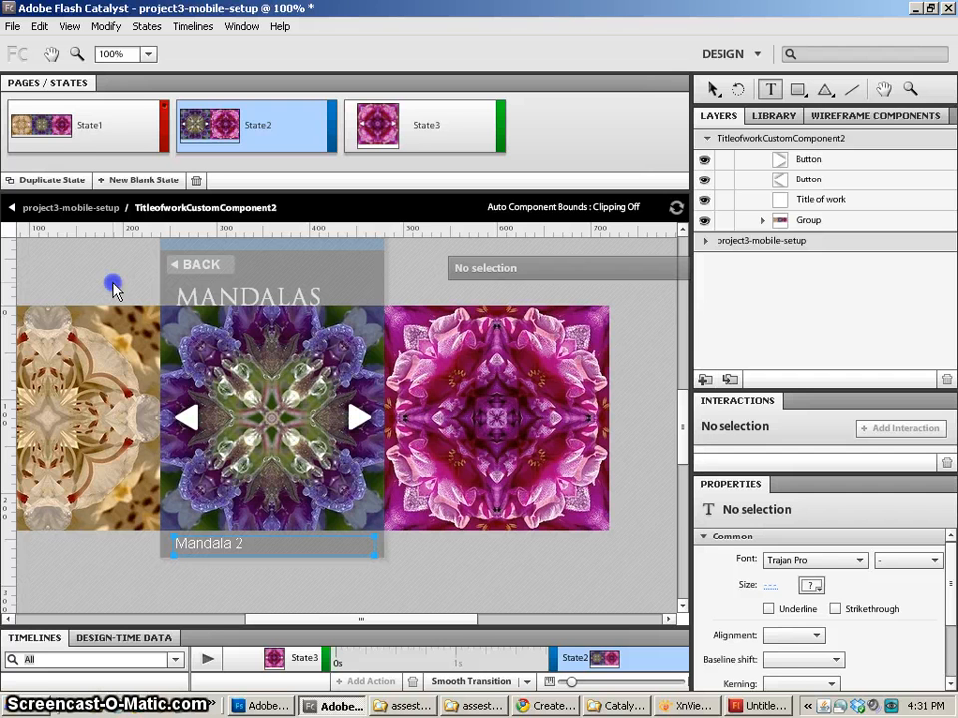
Replace the State1 caption below the first mandala with "Mandala 1".
{"action": "left_click", "coordinate": [45, 139]}
{"action": "left_click", "coordinate": [224, 550]}
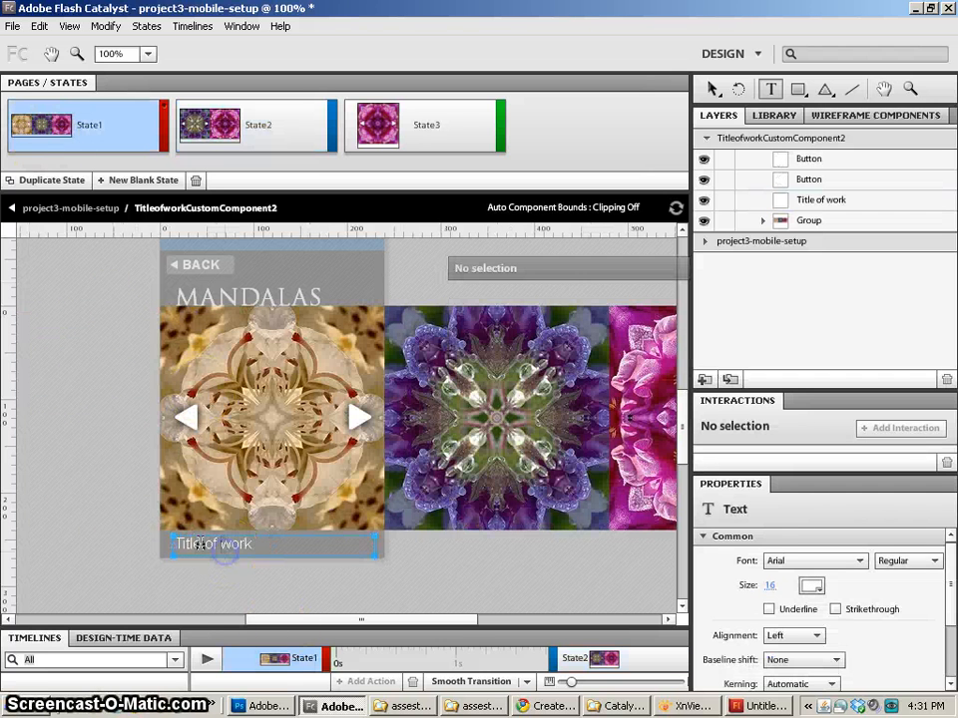
{"action": "left_click_drag", "start_coordinate": [179, 540], "coordinate": [321, 540]}
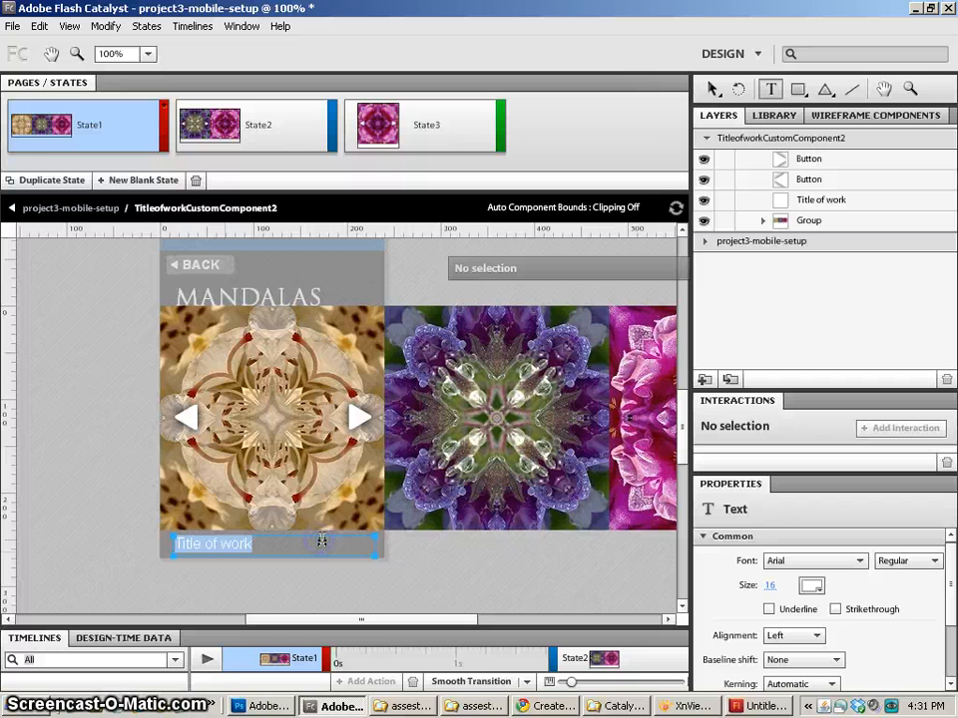
{"action": "type", "text": "Mandala 1"}
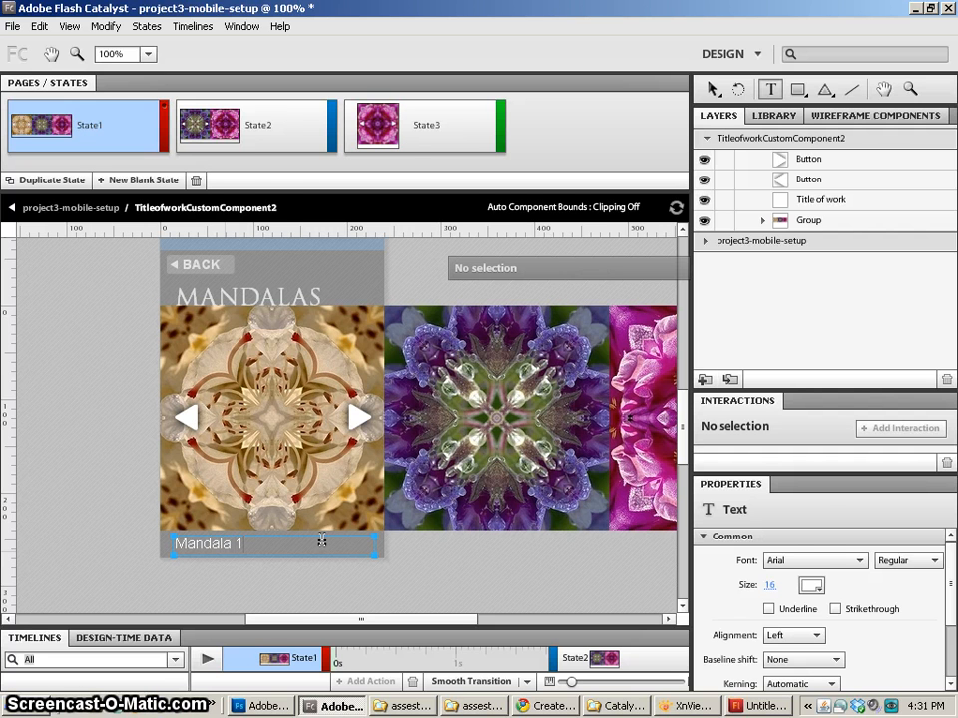
Compare the mandala image and caption across State1, State2 and State3 of the component.
{"action": "left_click", "coordinate": [230, 127]}
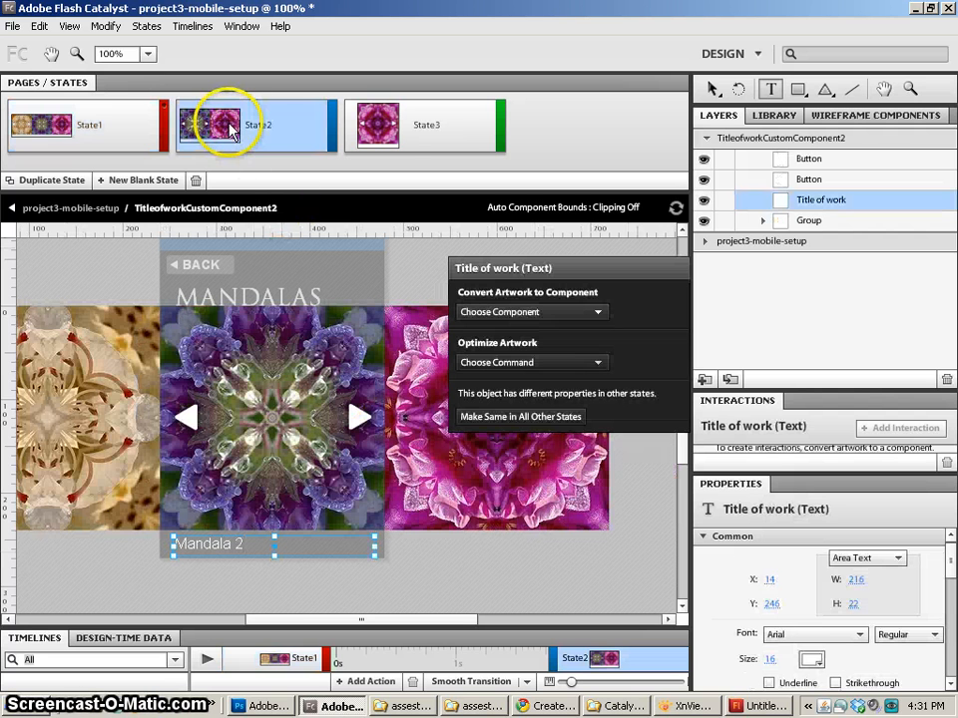
{"action": "left_click", "coordinate": [379, 127]}
{"action": "left_click", "coordinate": [215, 120]}
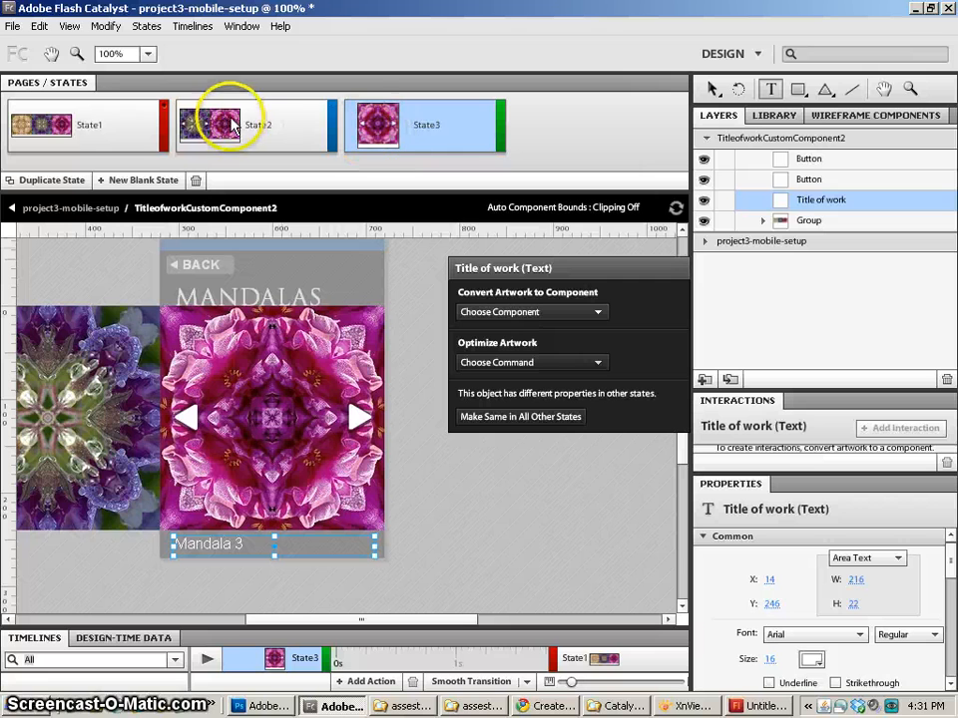
{"action": "left_click", "coordinate": [56, 121]}
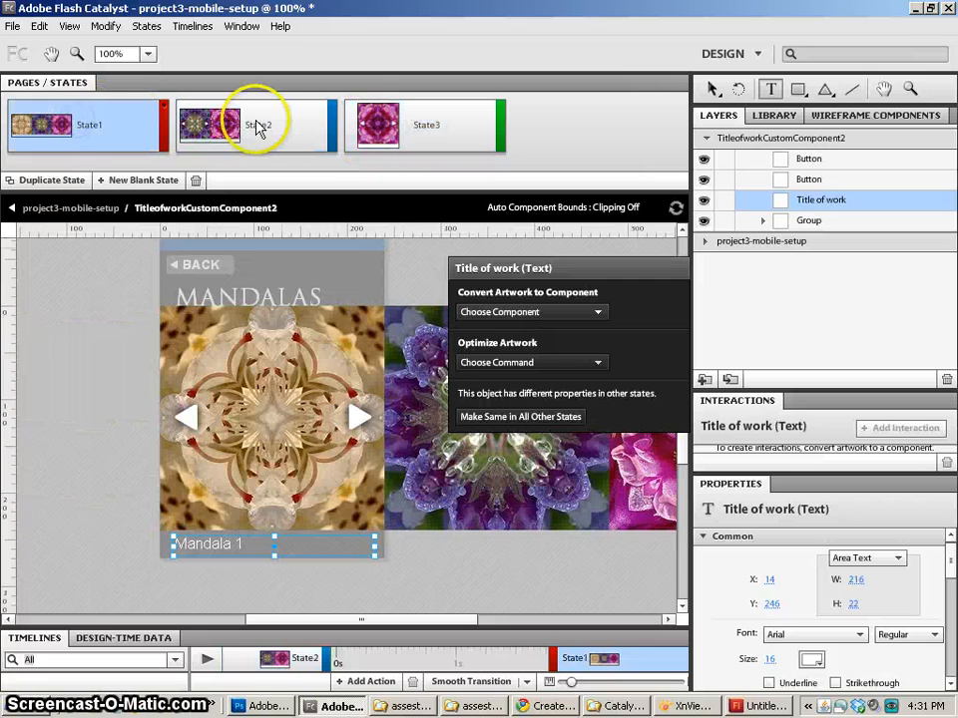
{"action": "left_click", "coordinate": [185, 135]}
{"action": "left_click", "coordinate": [377, 126]}
{"action": "left_click", "coordinate": [235, 127]}
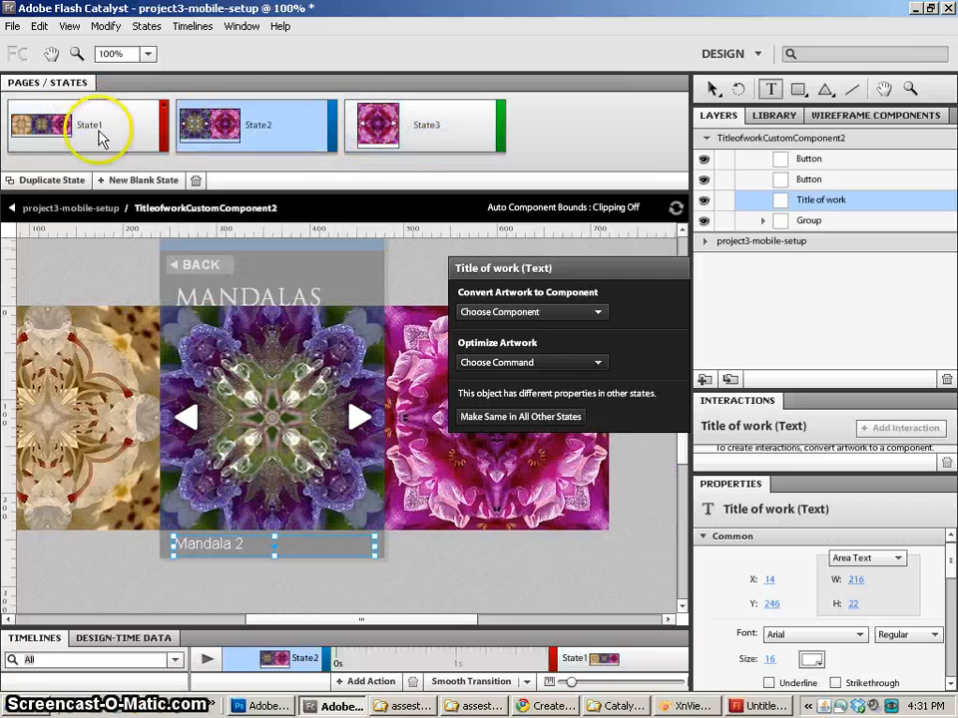
{"action": "left_click", "coordinate": [60, 126]}
Switch to the Selection tool and select the group of mandala images in State1 to check its properties.
{"action": "left_click", "coordinate": [189, 209]}
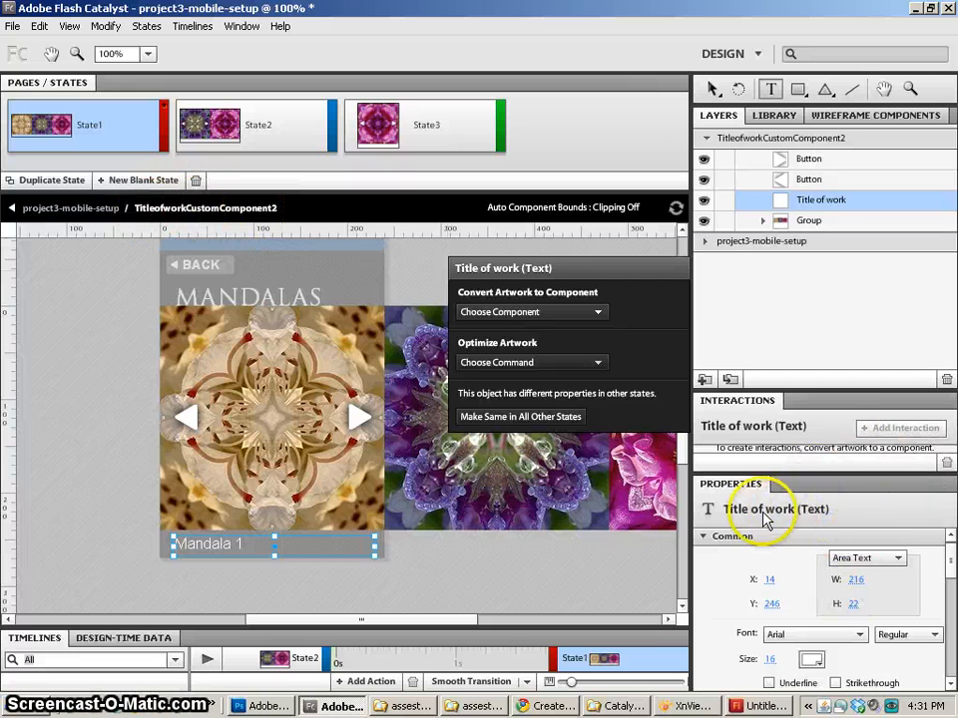
{"action": "left_click", "coordinate": [271, 417]}
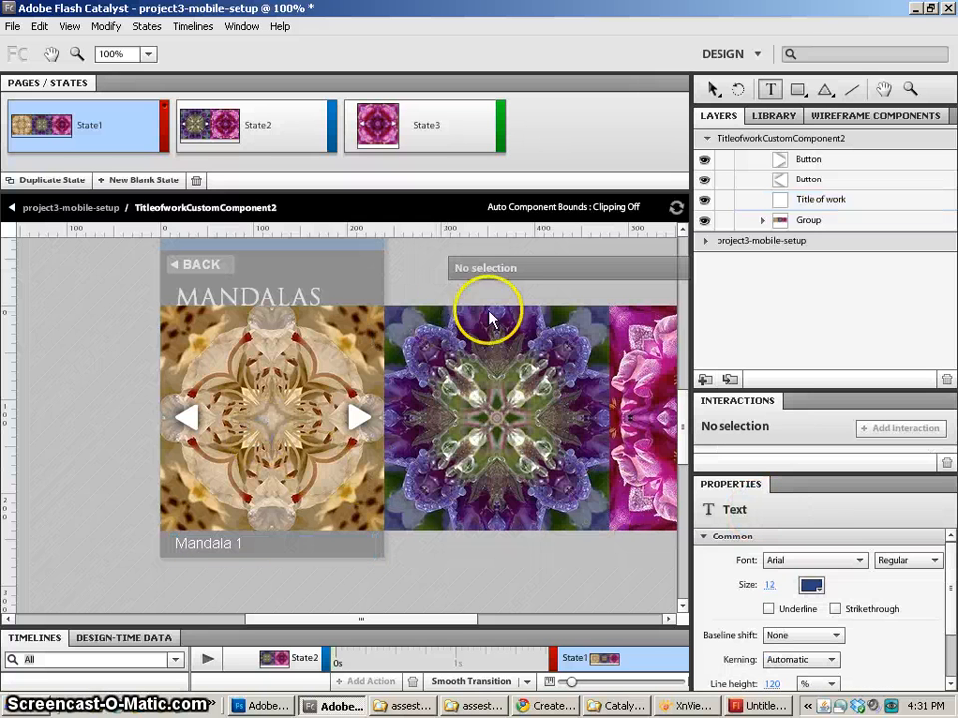
{"action": "left_click", "coordinate": [712, 89]}
{"action": "left_click", "coordinate": [228, 395]}
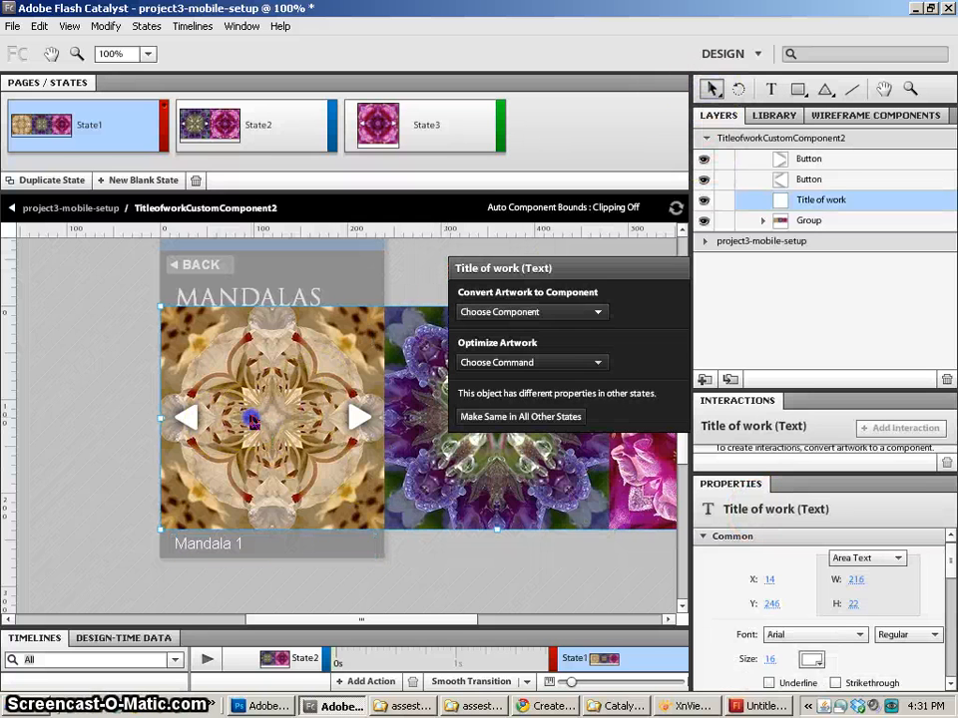
{"action": "left_click", "coordinate": [252, 420]}
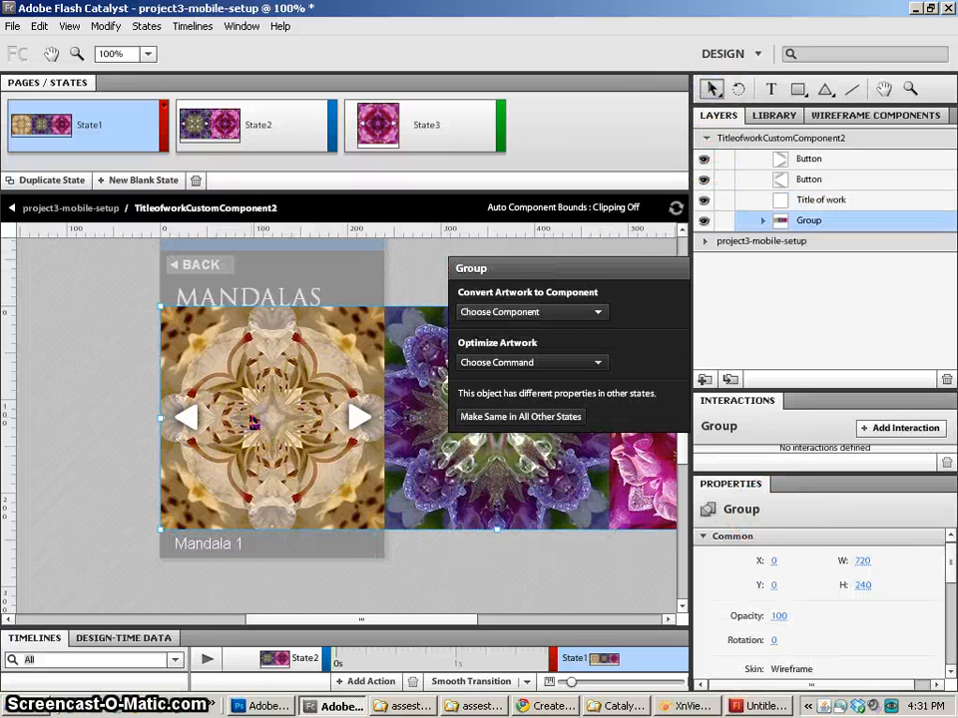
Return to the main project and enlarge the interactions and properties areas for the mandalaslist component.
{"action": "left_click", "coordinate": [37, 380]}
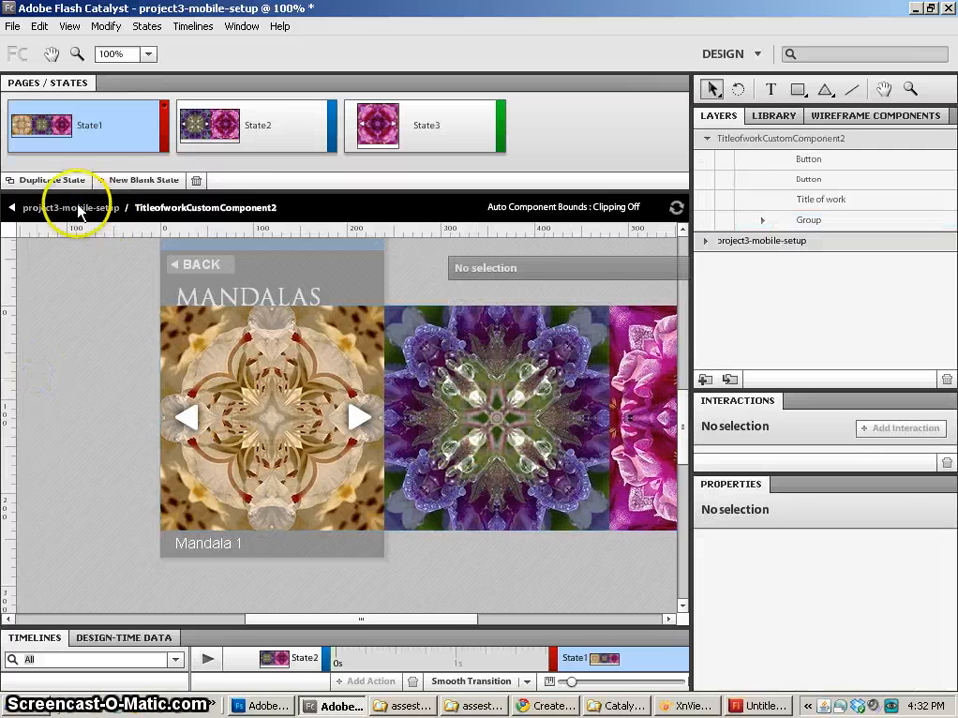
{"action": "left_click", "coordinate": [71, 210]}
{"action": "left_click", "coordinate": [749, 221]}
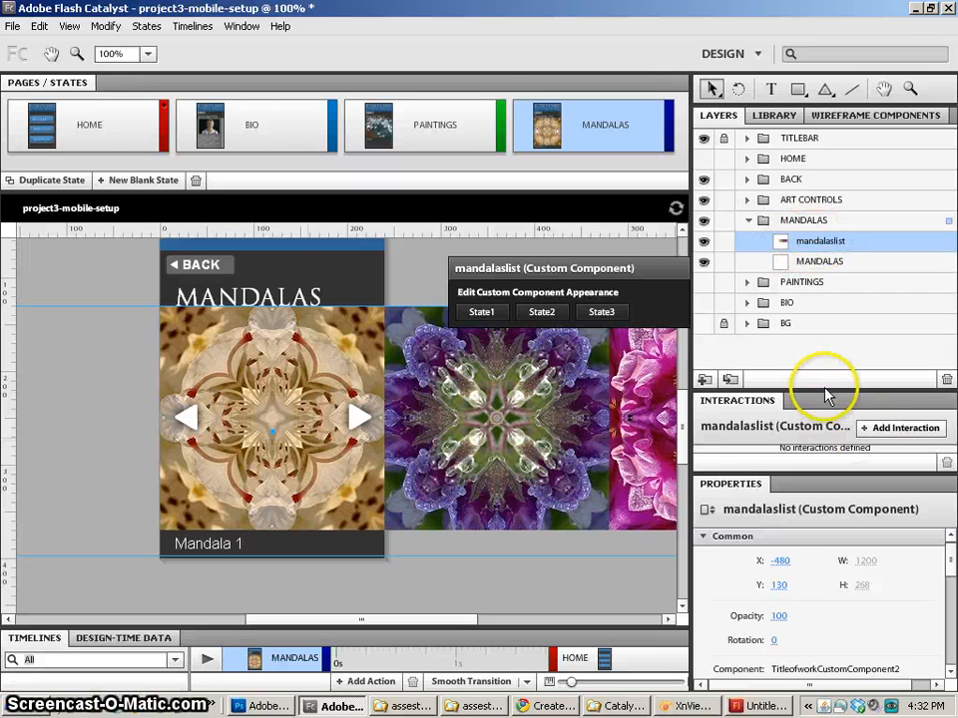
{"action": "left_click_drag", "start_coordinate": [825, 391], "coordinate": [829, 295]}
{"action": "left_click_drag", "start_coordinate": [827, 473], "coordinate": [827, 402]}
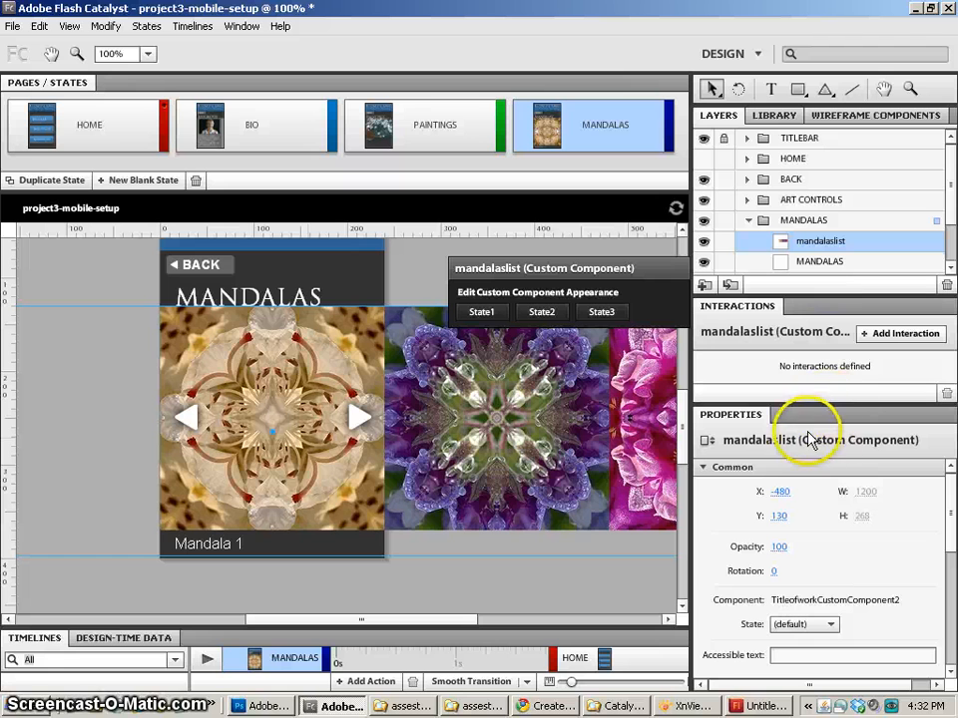
{"action": "left_click", "coordinate": [814, 445]}
{"action": "left_click", "coordinate": [829, 605]}
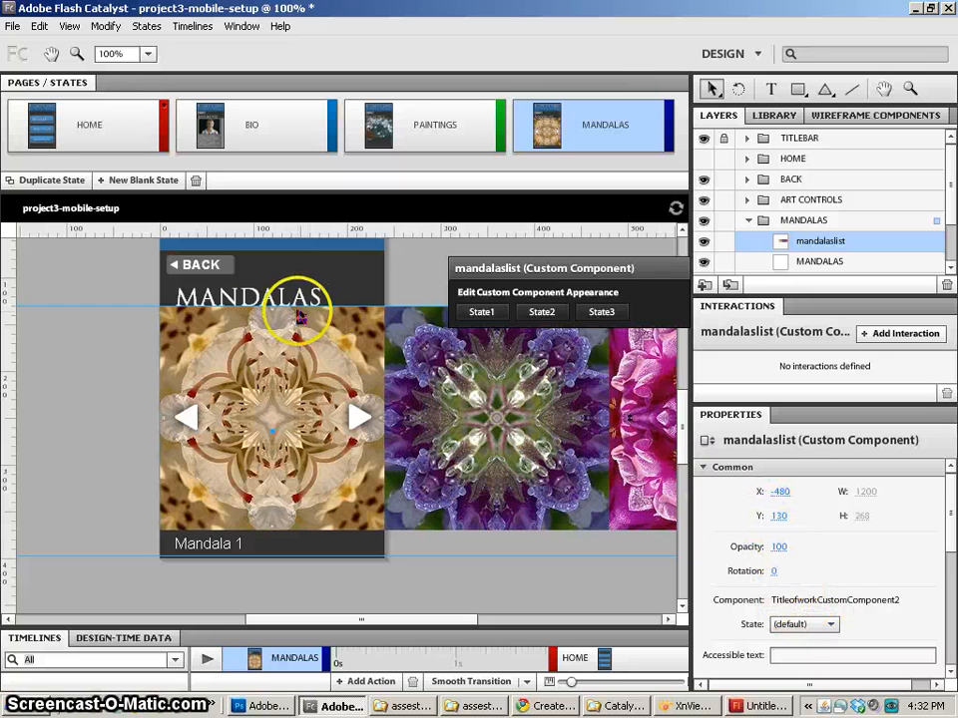
Save the project under the new name project3-mobile-part2 in the CatalystTuts folder.
{"action": "left_click", "coordinate": [13, 27]}
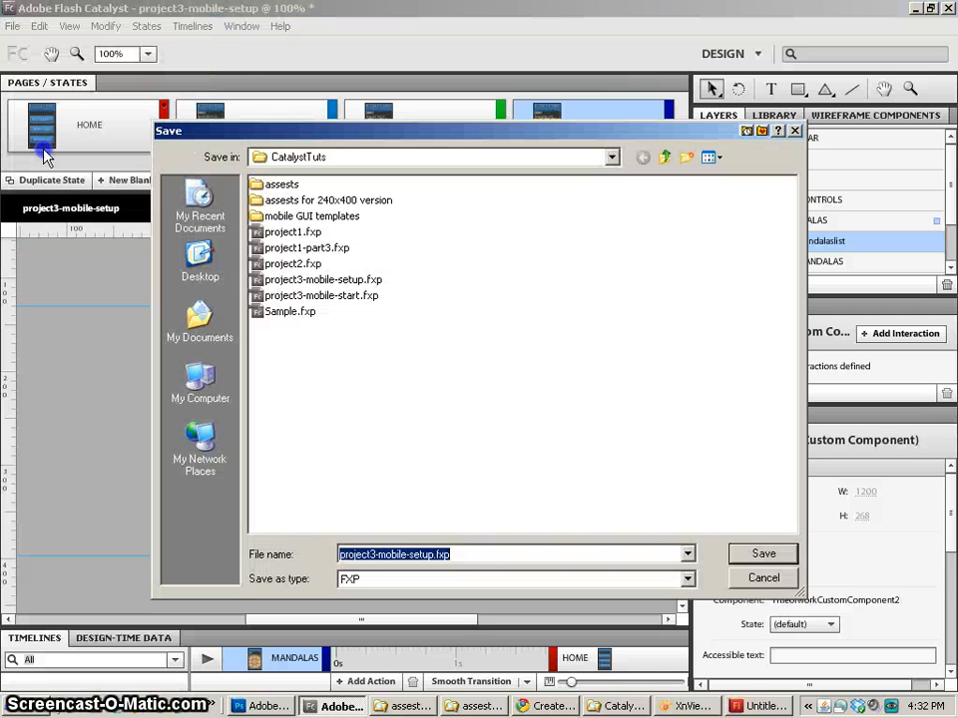
{"action": "left_click", "coordinate": [40, 148]}
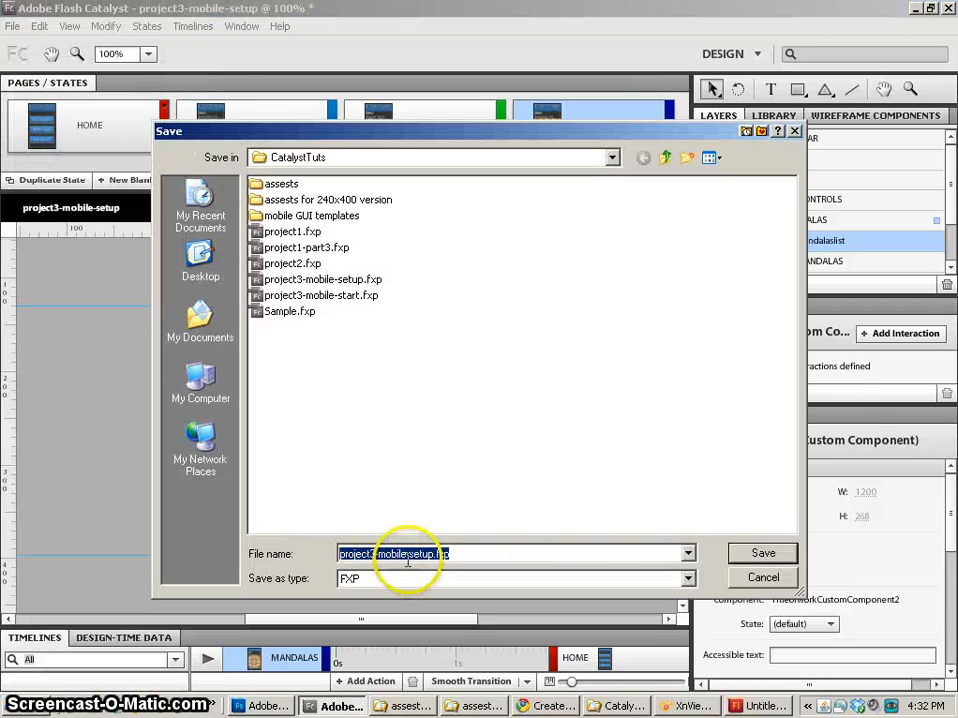
{"action": "left_click_drag", "start_coordinate": [409, 555], "coordinate": [640, 565]}
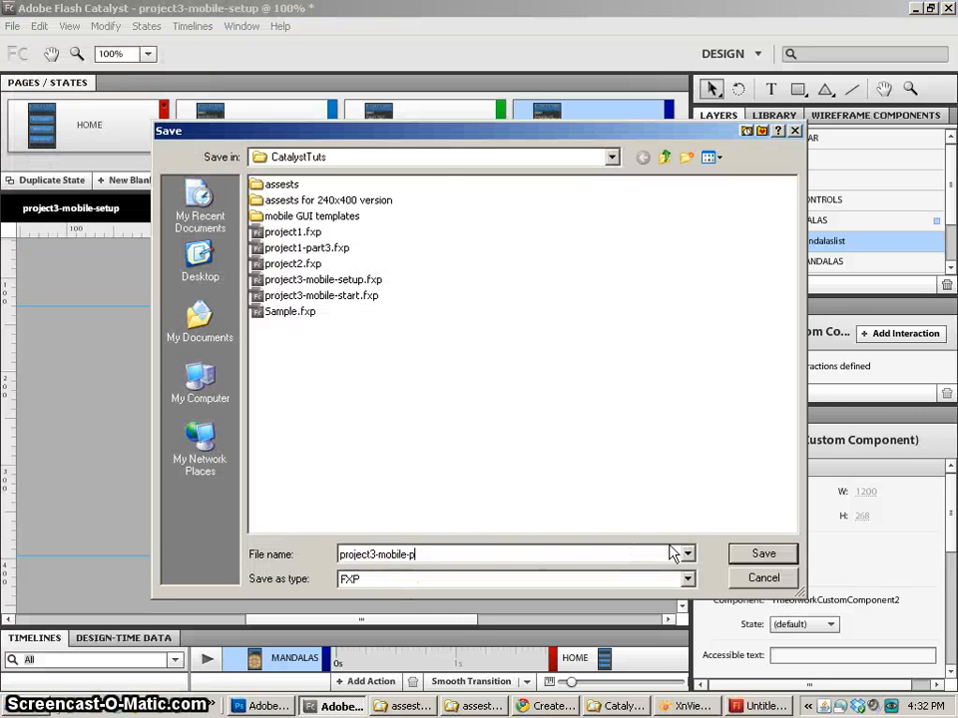
{"action": "key", "text": "Return"}
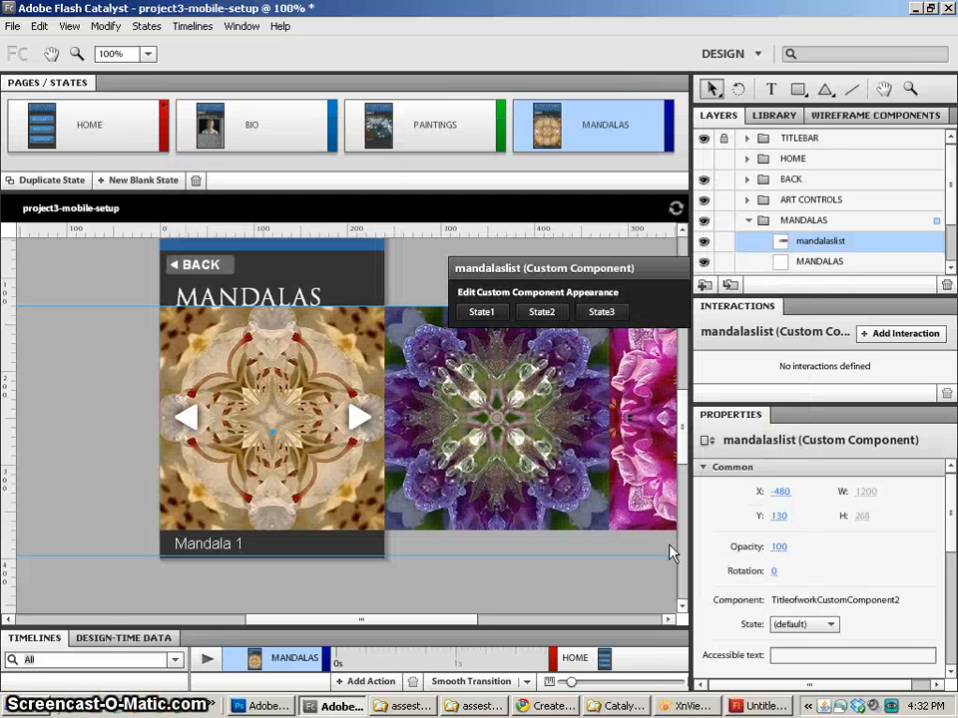
{"action": "left_click", "coordinate": [267, 392]}
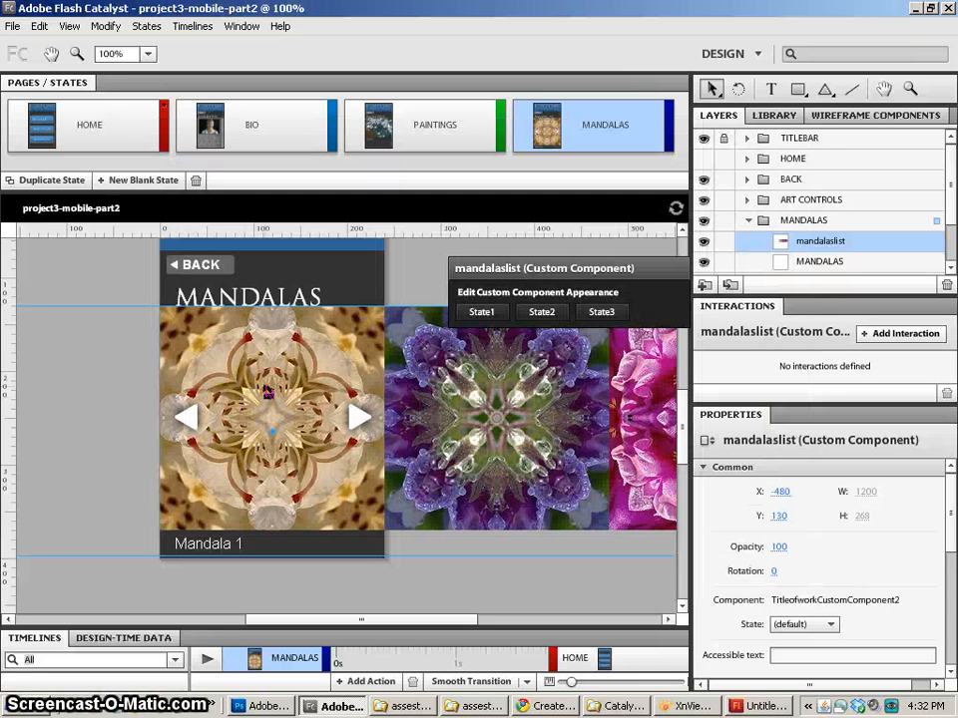
Review the layout of the HOME, BIO, PAINTINGS and MANDALAS pages.
{"action": "left_click", "coordinate": [39, 129]}
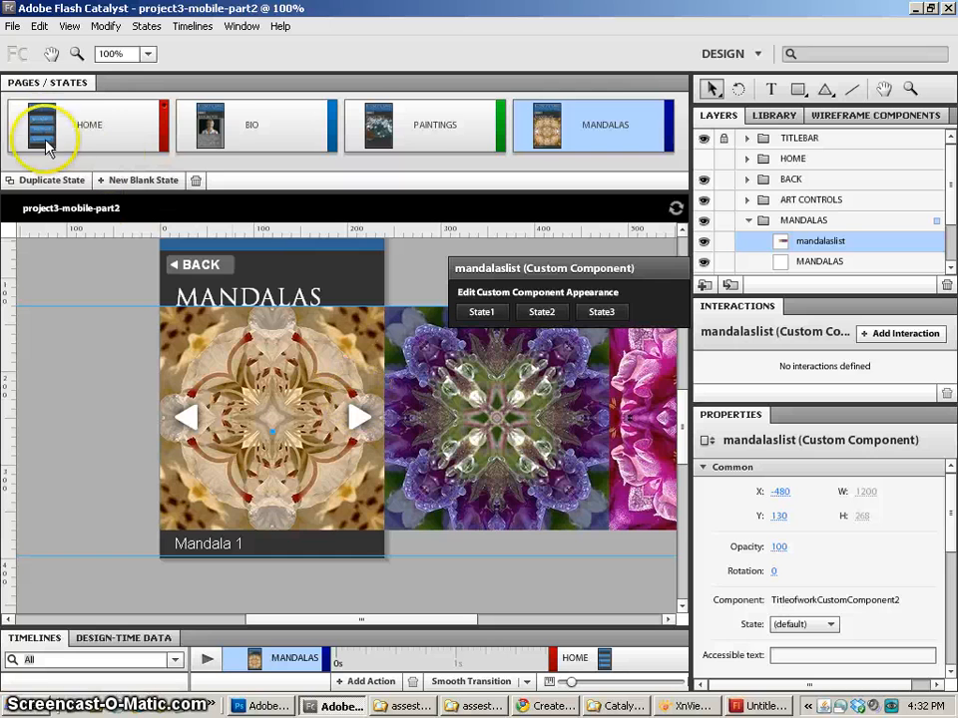
{"action": "left_click", "coordinate": [205, 123]}
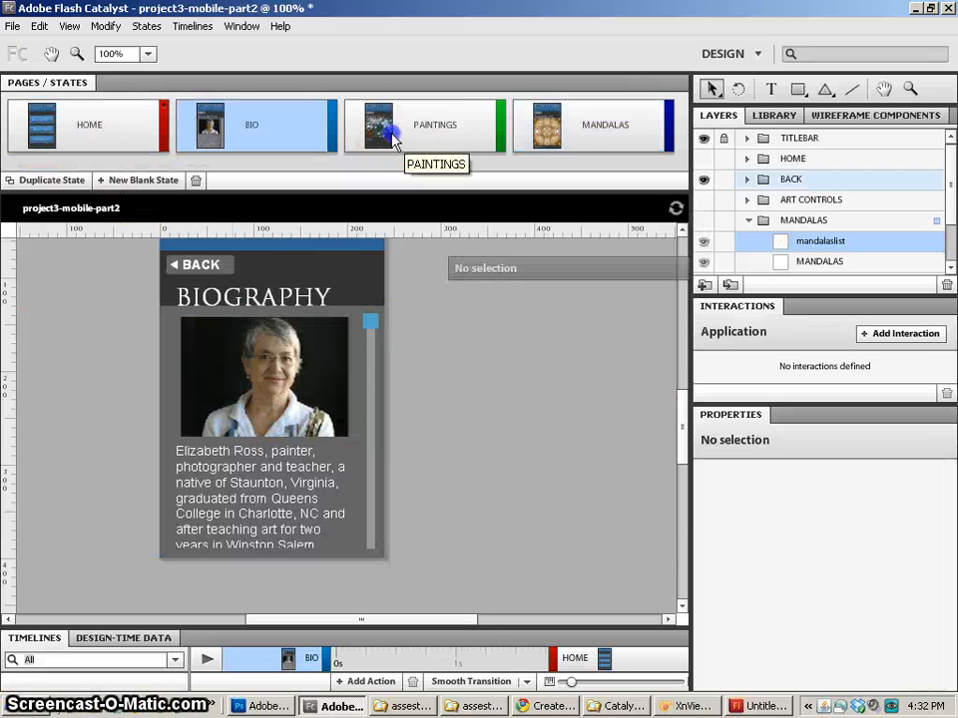
{"action": "left_click", "coordinate": [395, 138]}
{"action": "left_click", "coordinate": [548, 152]}
On the HOME page, give the BIOGRAPHY button an On Click interaction that plays the transition to the BIO state.
{"action": "left_click", "coordinate": [48, 132]}
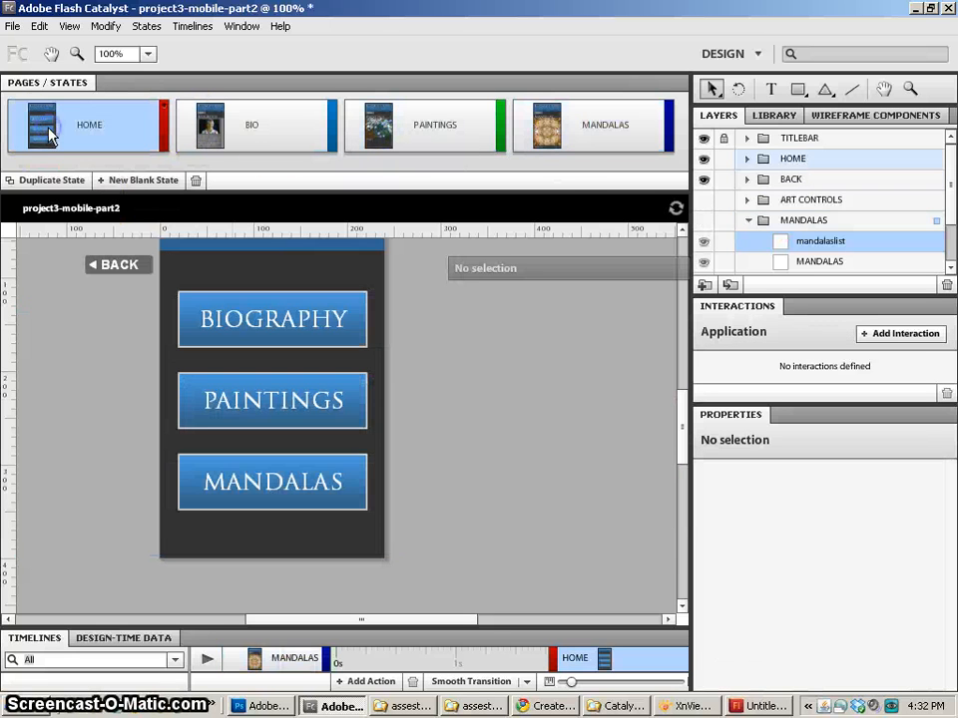
{"action": "left_click", "coordinate": [232, 304]}
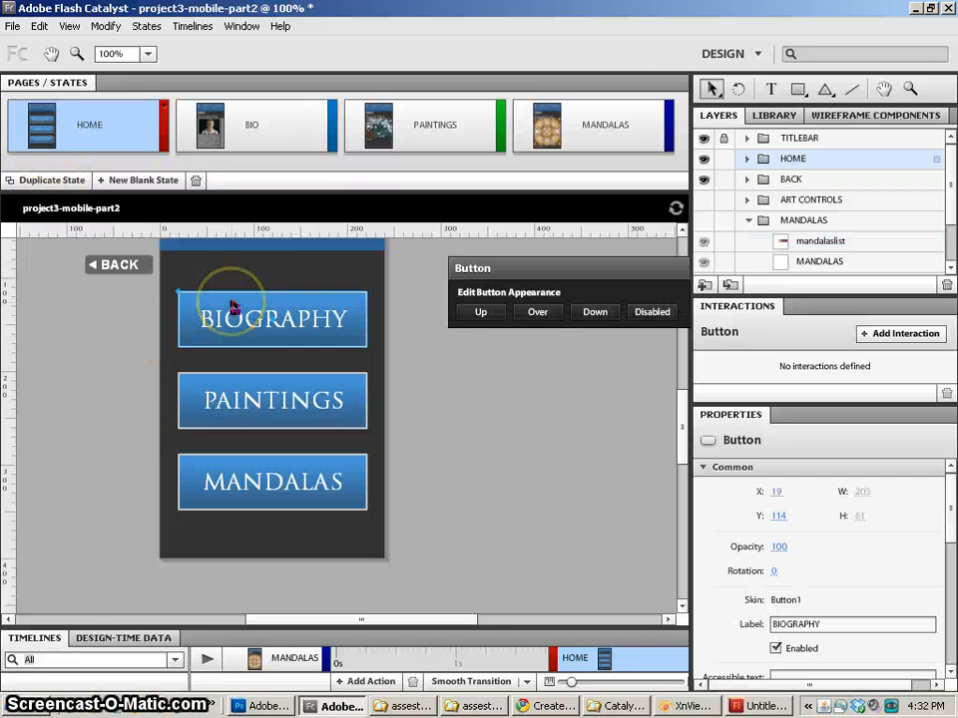
{"action": "left_click", "coordinate": [878, 334]}
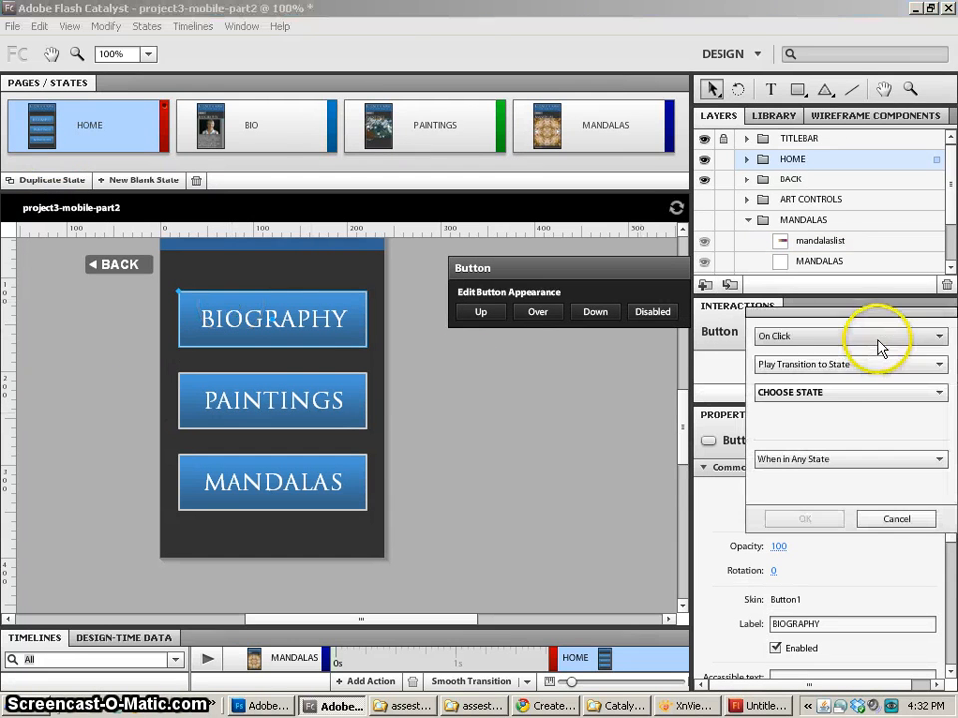
{"action": "left_click", "coordinate": [831, 394]}
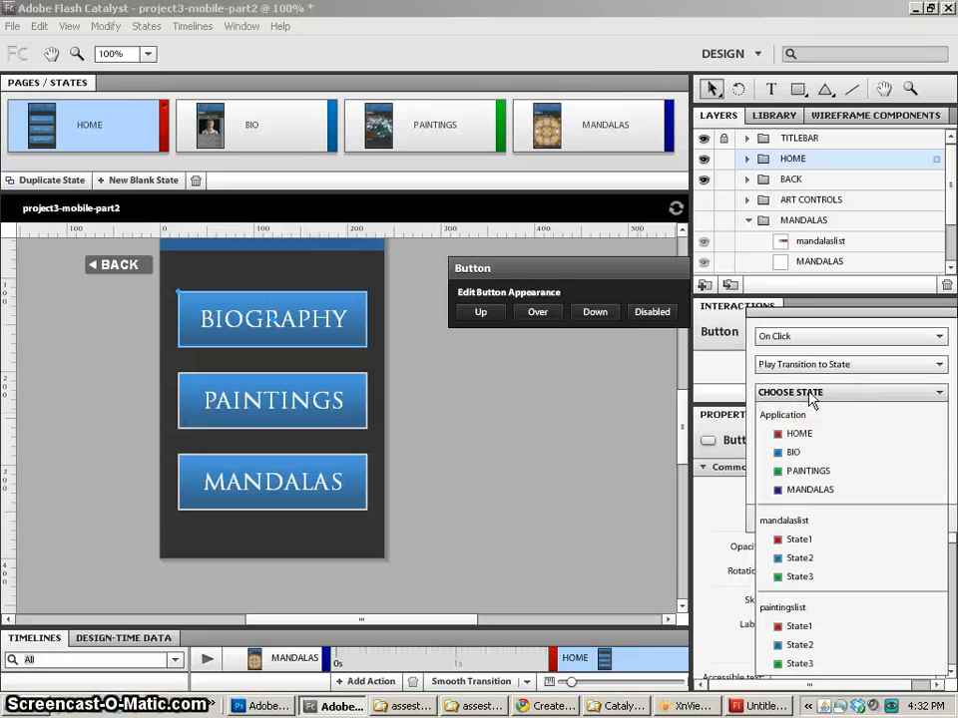
{"action": "left_click", "coordinate": [793, 452]}
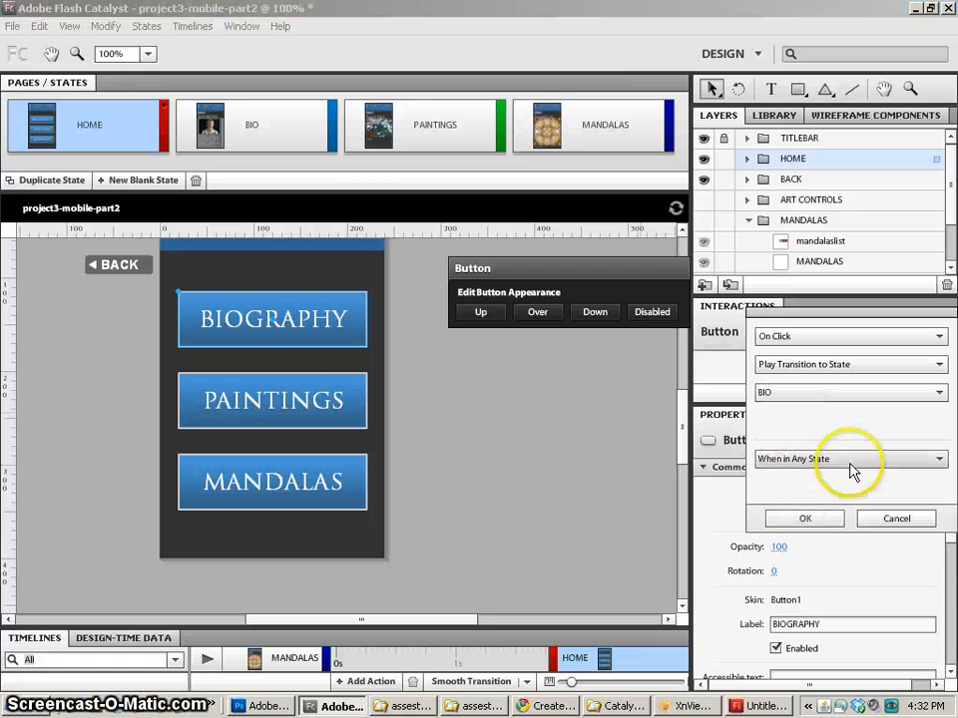
{"action": "left_click", "coordinate": [824, 517]}
Add an On Click interaction to the PAINTINGS button that plays the transition to the PAINTINGS state.
{"action": "left_click", "coordinate": [283, 406]}
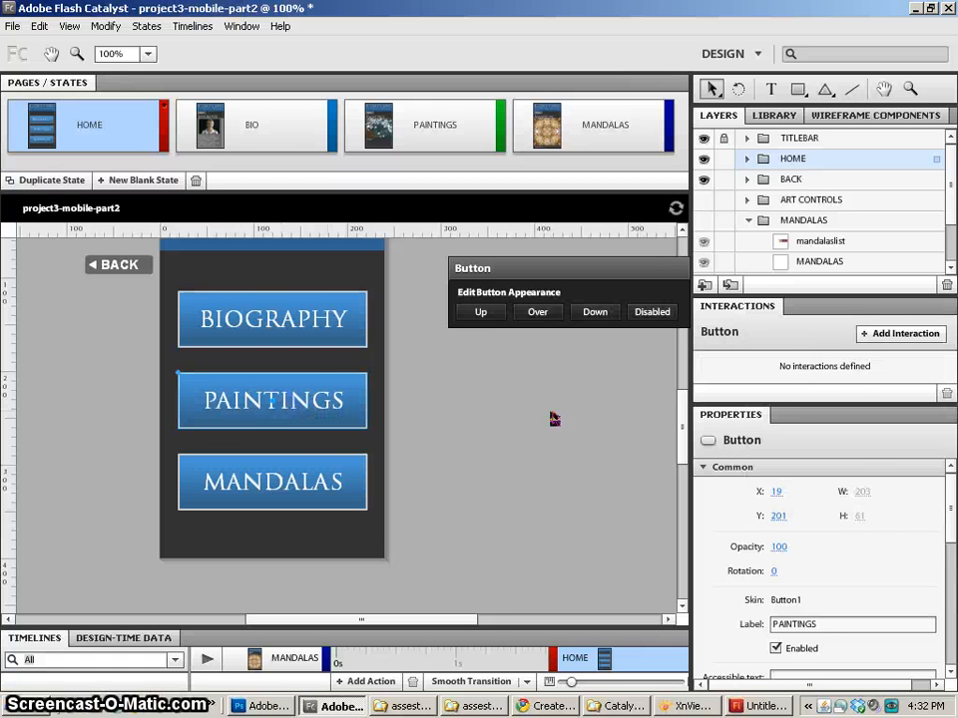
{"action": "left_click", "coordinate": [870, 335]}
{"action": "left_click", "coordinate": [812, 392]}
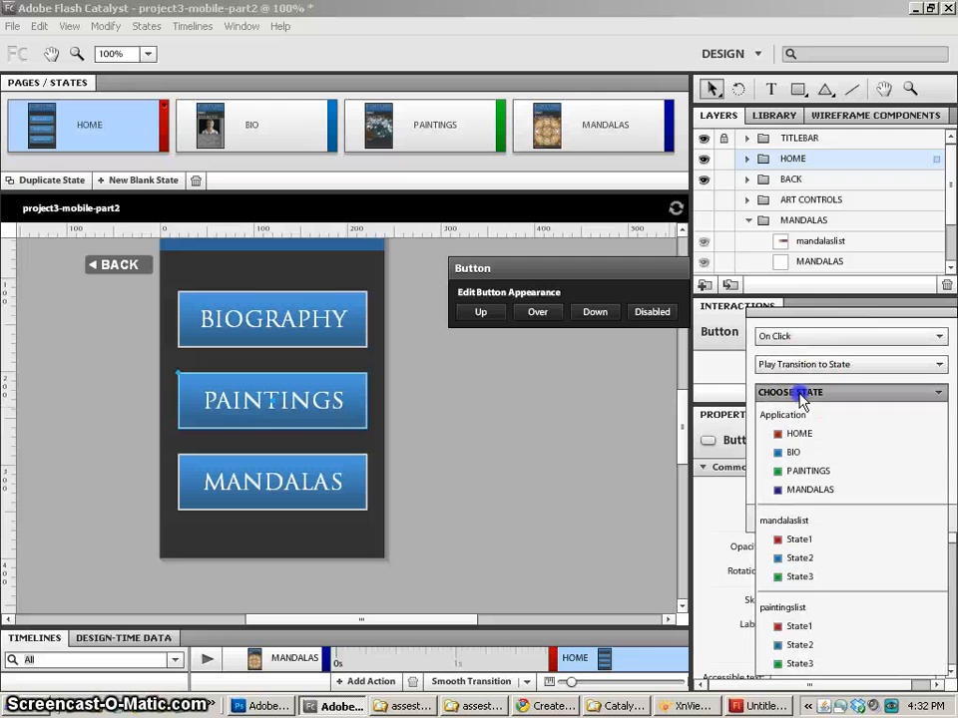
{"action": "left_click", "coordinate": [799, 470]}
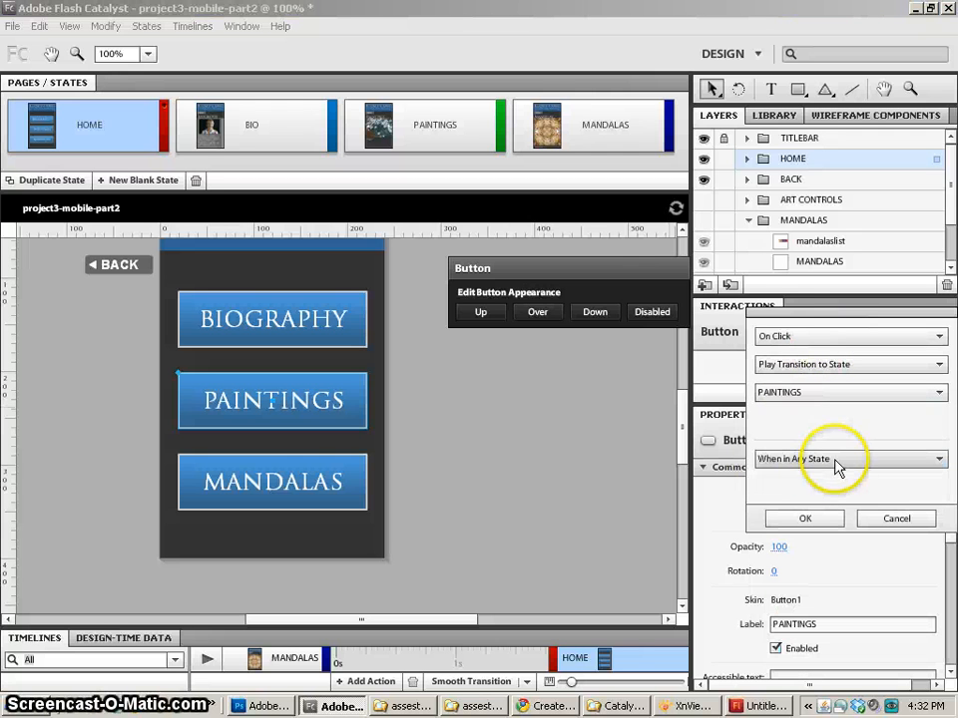
{"action": "left_click", "coordinate": [801, 518]}
Add an On Click interaction to the MANDALAS button that plays the transition to the MANDALAS state.
{"action": "left_click", "coordinate": [339, 469]}
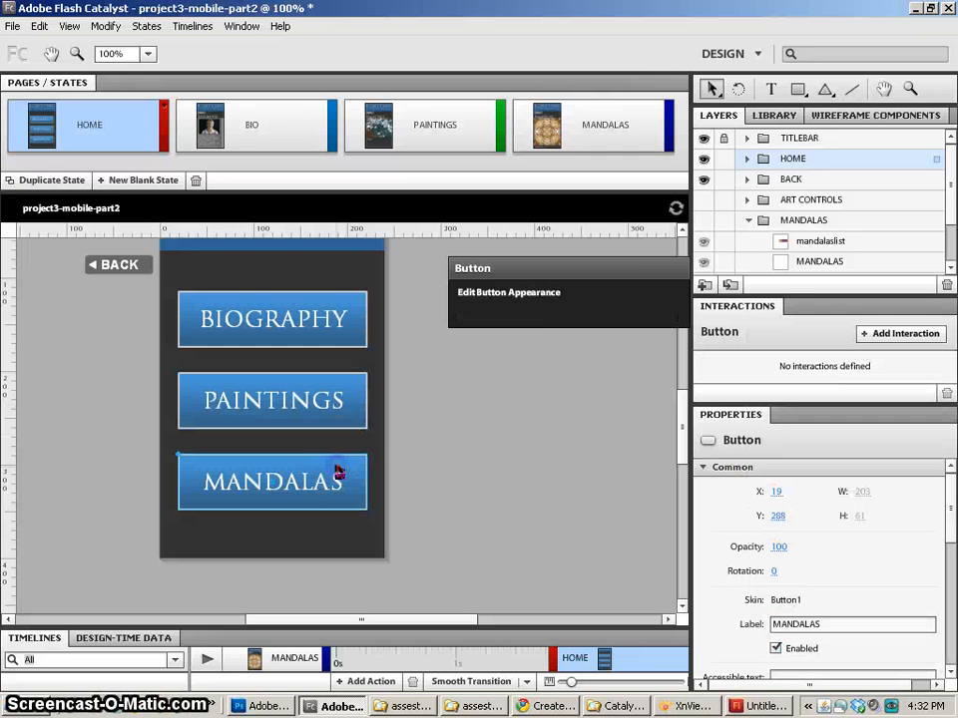
{"action": "left_click", "coordinate": [888, 335]}
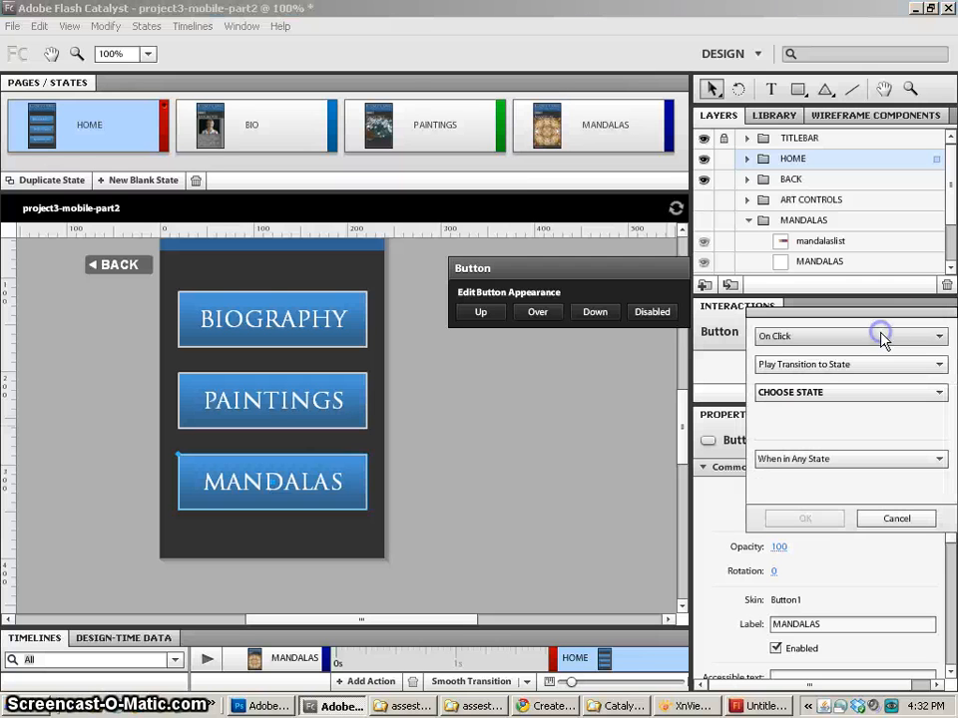
{"action": "left_click", "coordinate": [813, 393]}
{"action": "left_click", "coordinate": [809, 489]}
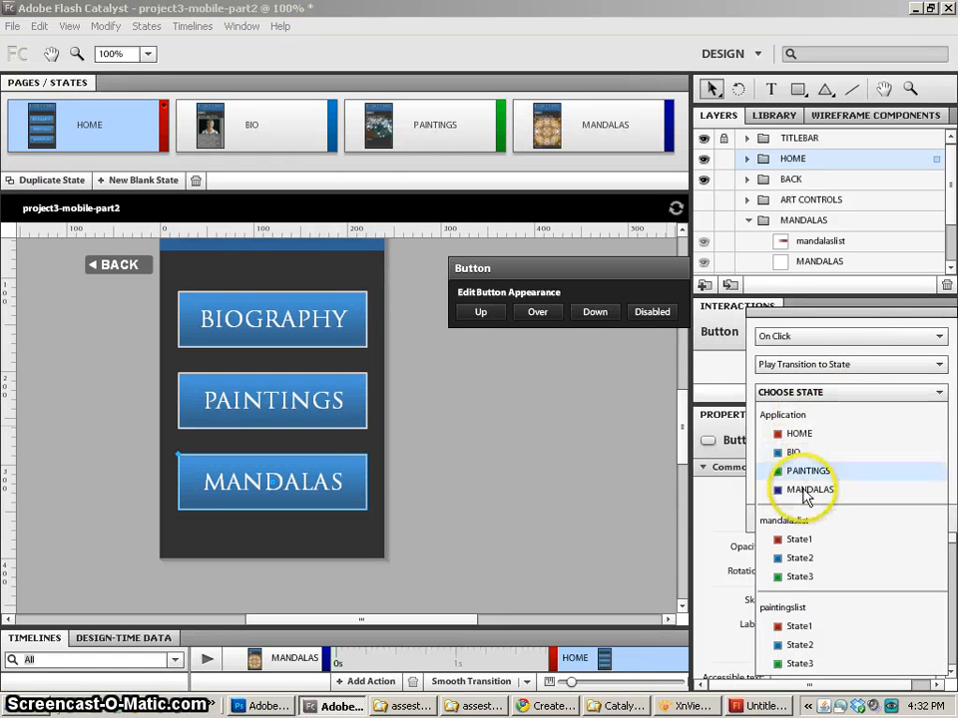
{"action": "left_click", "coordinate": [805, 519]}
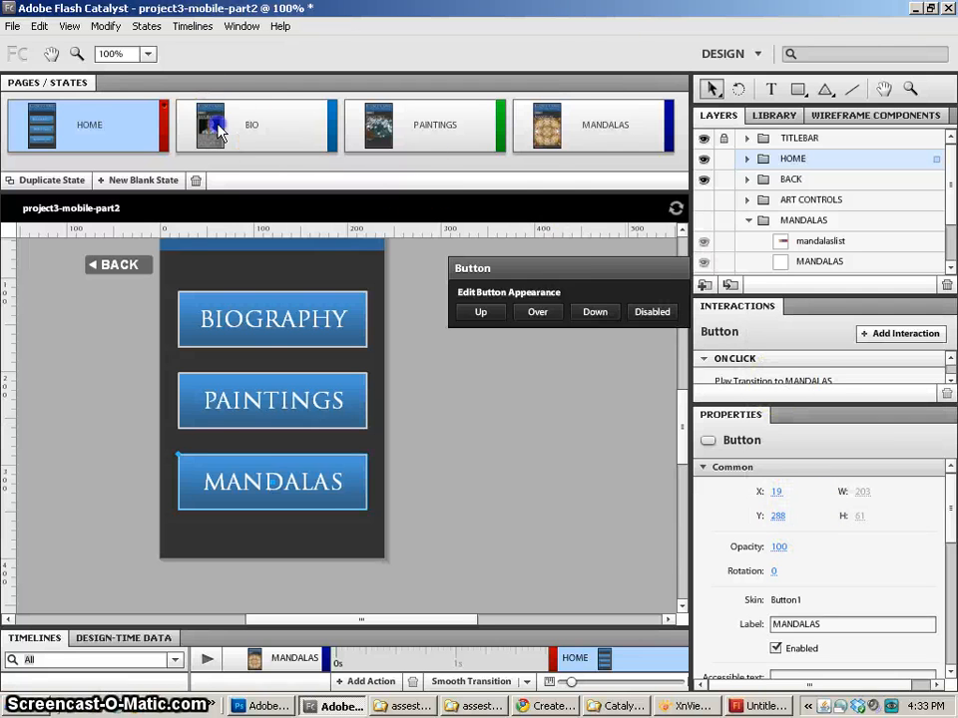
On the BIO page, give the BACK button an On Click interaction that plays the transition to HOME from any state.
{"action": "left_click", "coordinate": [220, 131]}
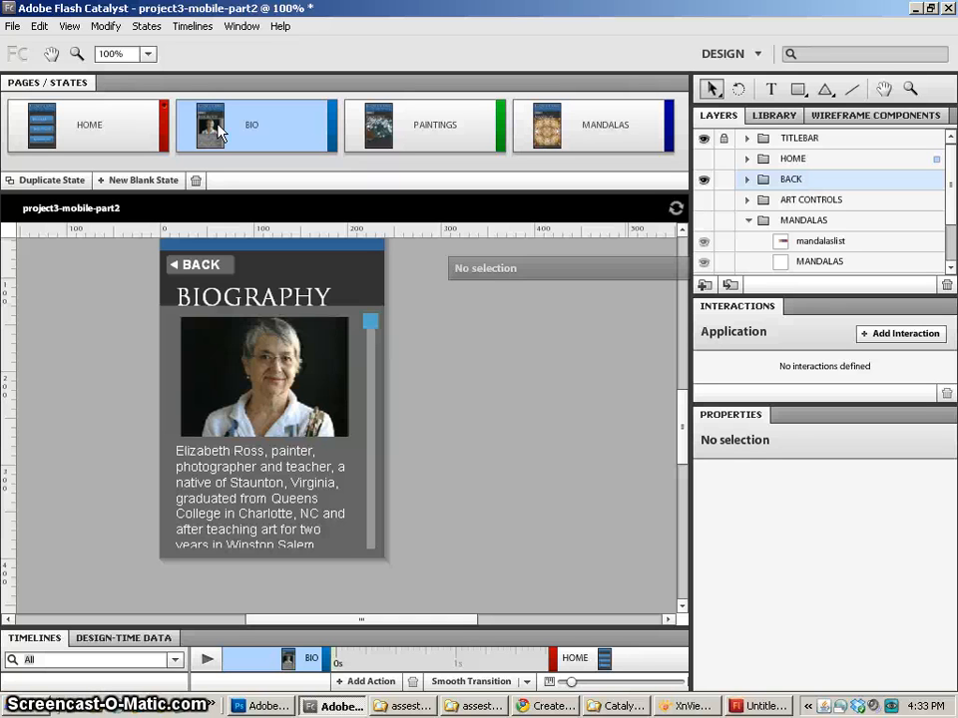
{"action": "left_click", "coordinate": [298, 543]}
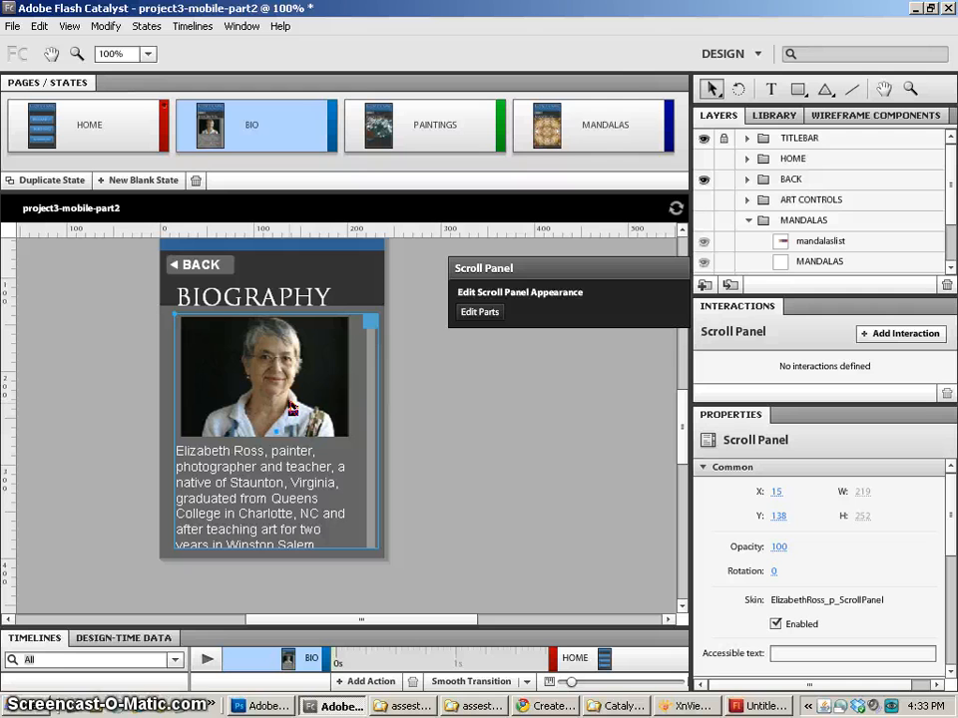
{"action": "left_click", "coordinate": [214, 271]}
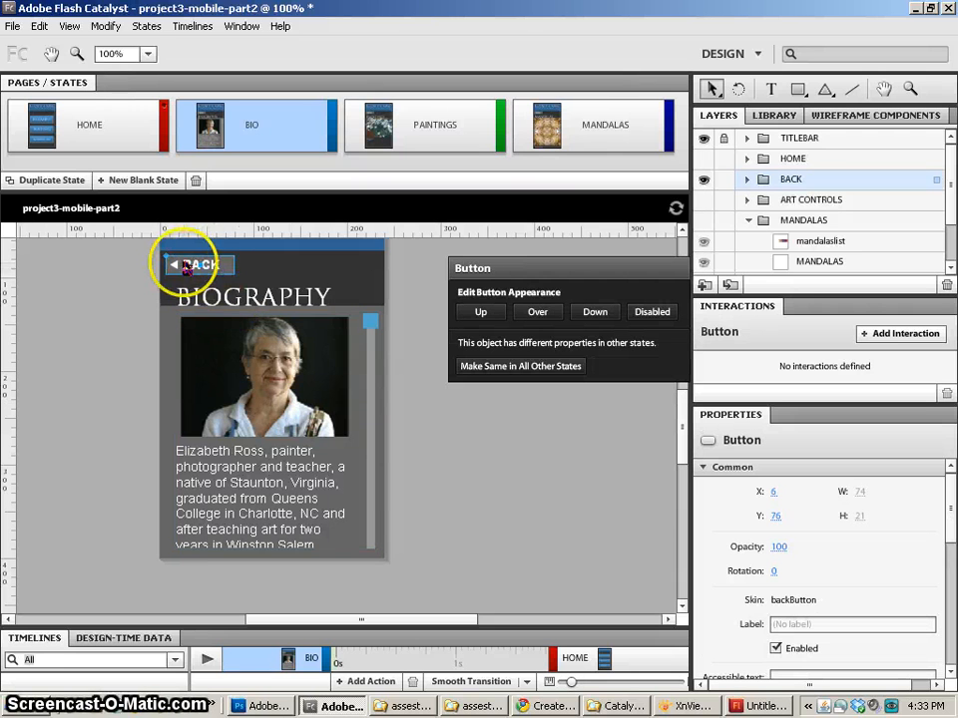
{"action": "left_click", "coordinate": [877, 333]}
{"action": "left_click", "coordinate": [826, 394]}
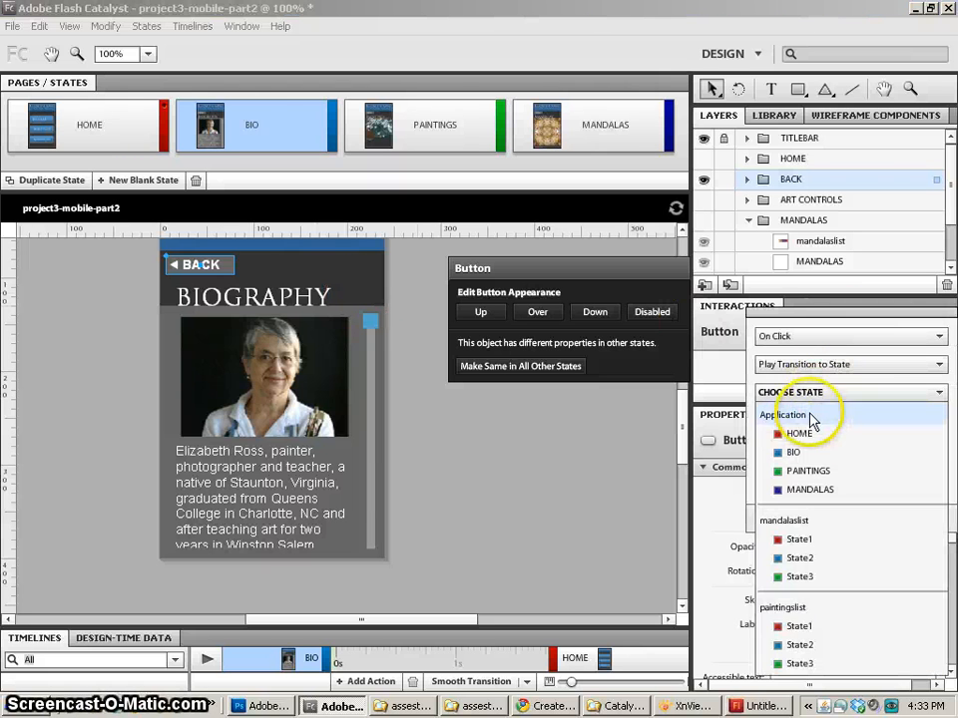
{"action": "left_click", "coordinate": [810, 429]}
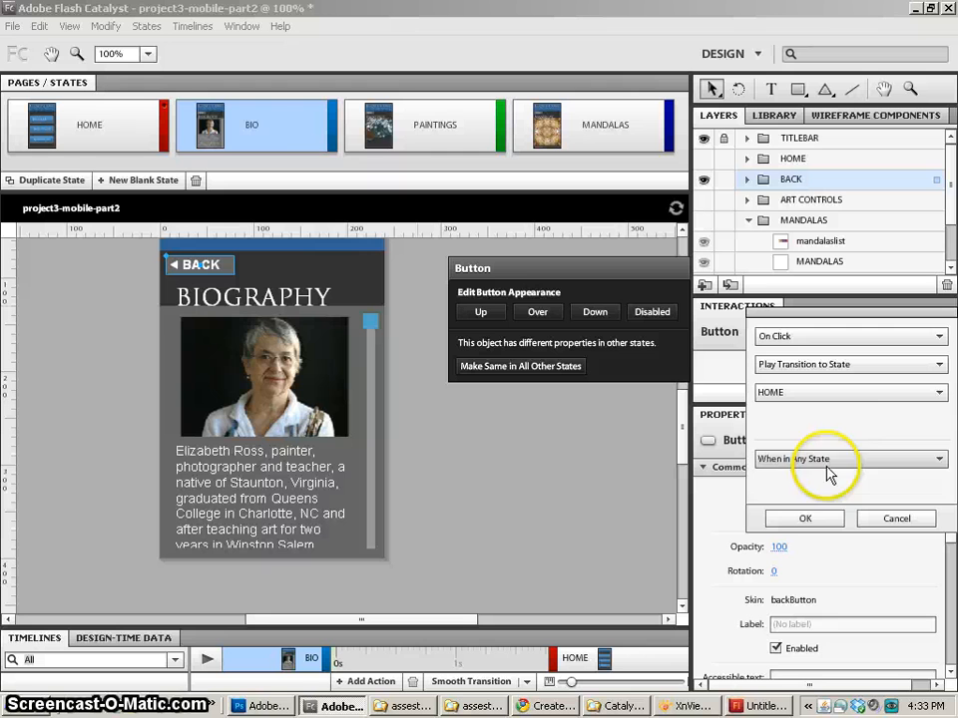
{"action": "left_click", "coordinate": [803, 519]}
Enlarge the interactions area and check the BACK button's interaction on the PAINTINGS and MANDALAS pages.
{"action": "left_click", "coordinate": [409, 137]}
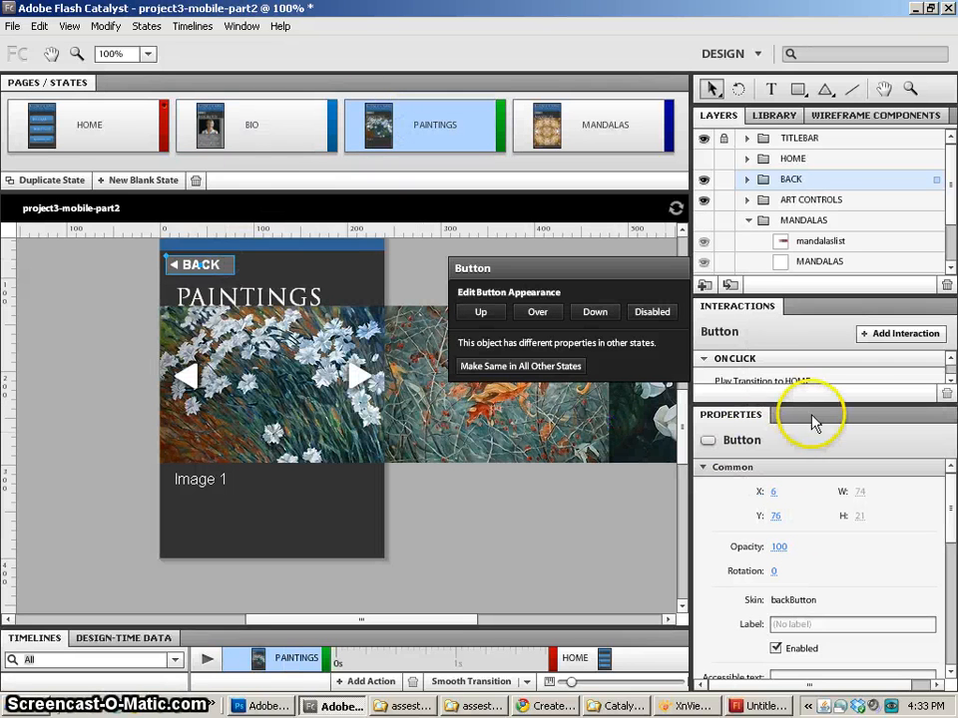
{"action": "left_click_drag", "start_coordinate": [812, 405], "coordinate": [810, 464]}
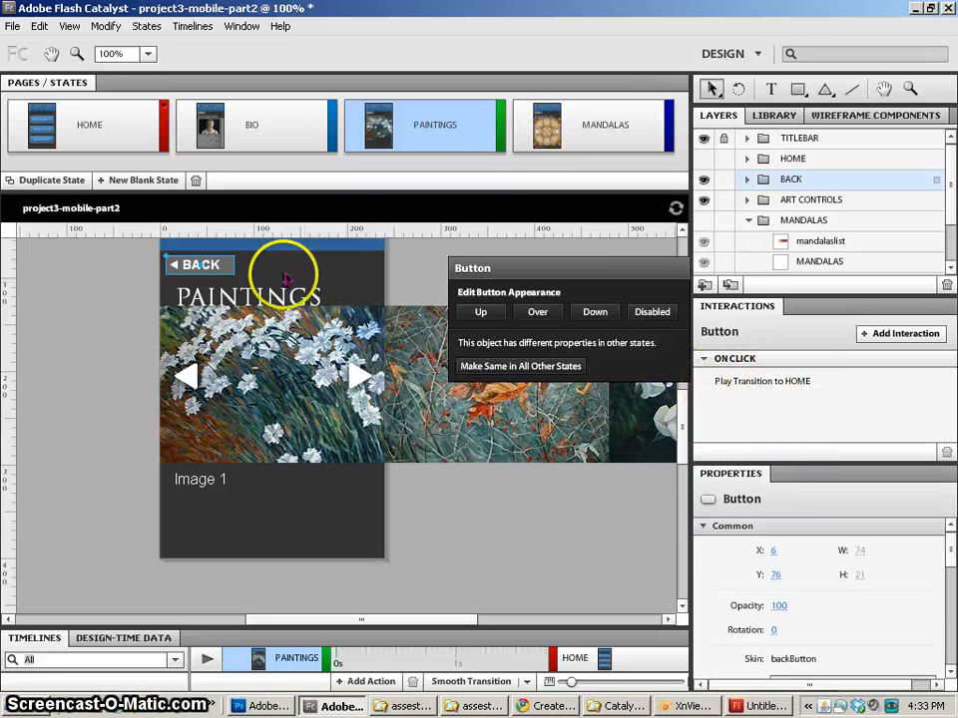
{"action": "left_click", "coordinate": [534, 149]}
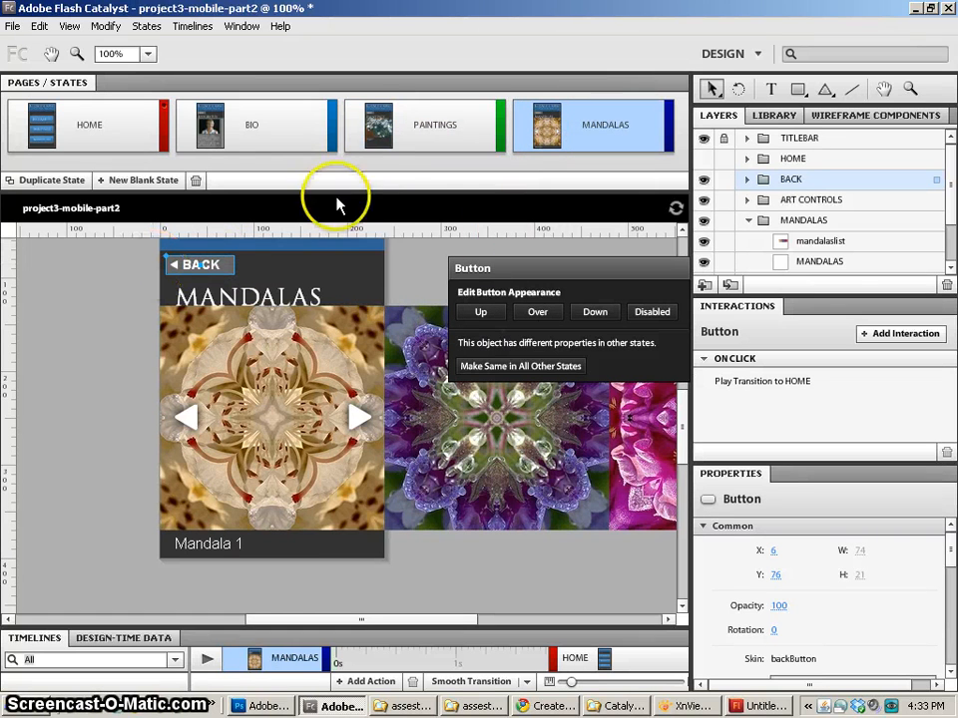
Open the paintings gallery component from the PAINTINGS page for editing and hide its previous button in State1.
{"action": "left_click", "coordinate": [381, 146]}
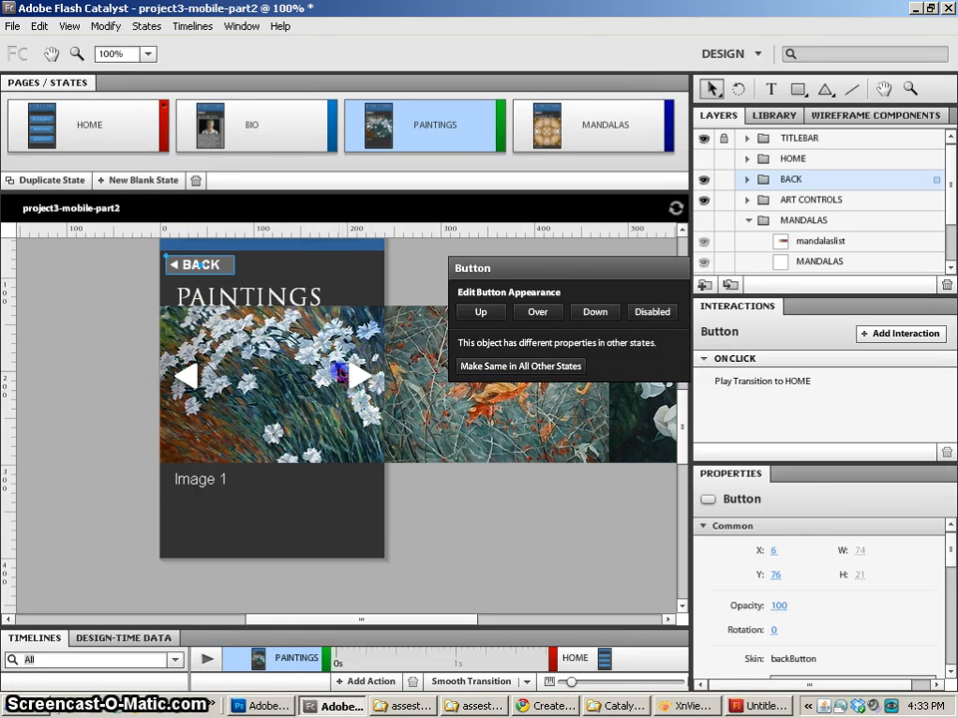
{"action": "double_click", "coordinate": [340, 374]}
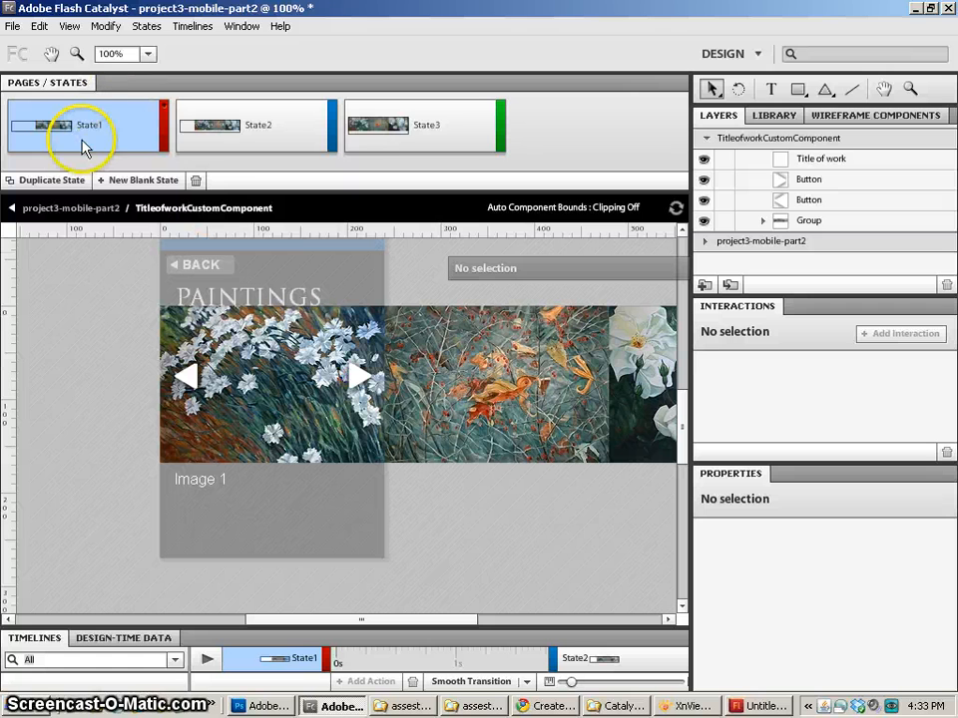
{"action": "left_click", "coordinate": [193, 391]}
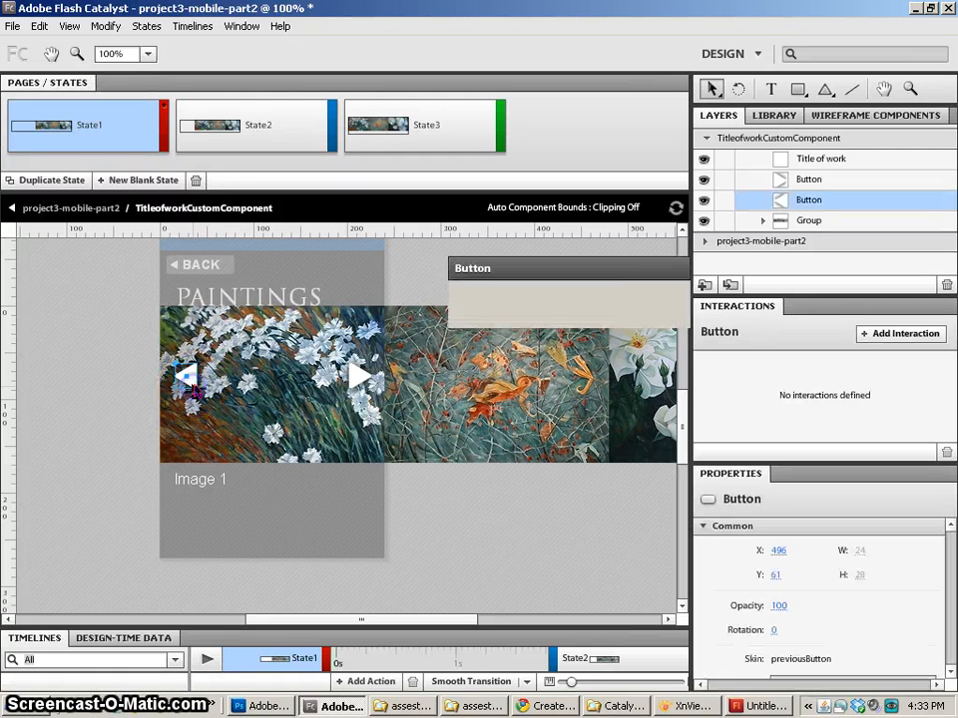
{"action": "left_click", "coordinate": [703, 200]}
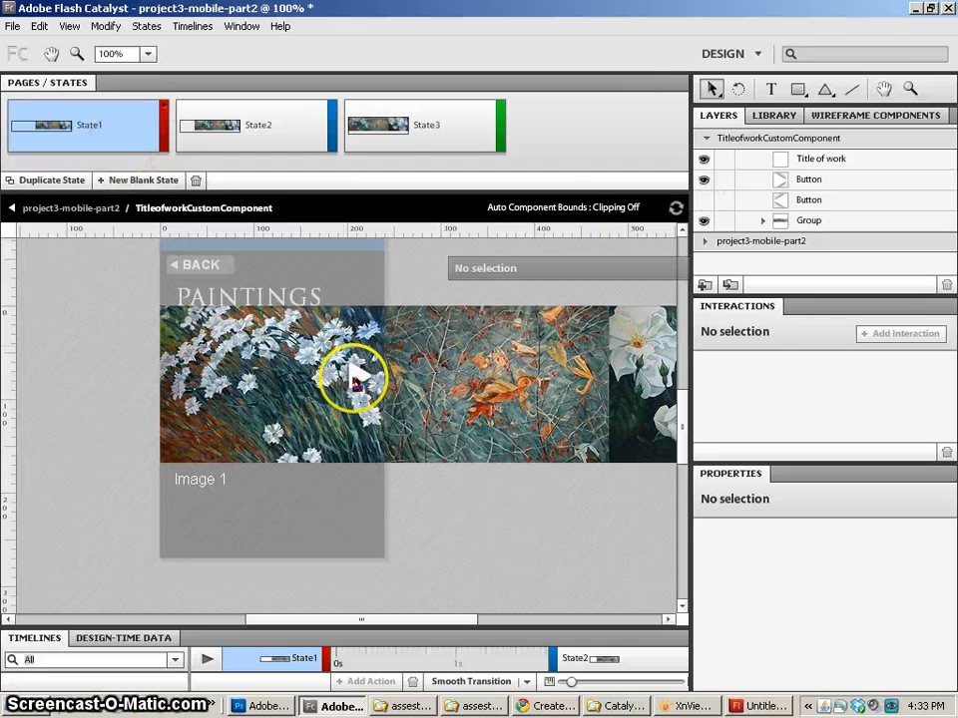
Give the paintings gallery's next button an On Click interaction that plays the transition to State2 when in State1.
{"action": "left_click", "coordinate": [355, 377]}
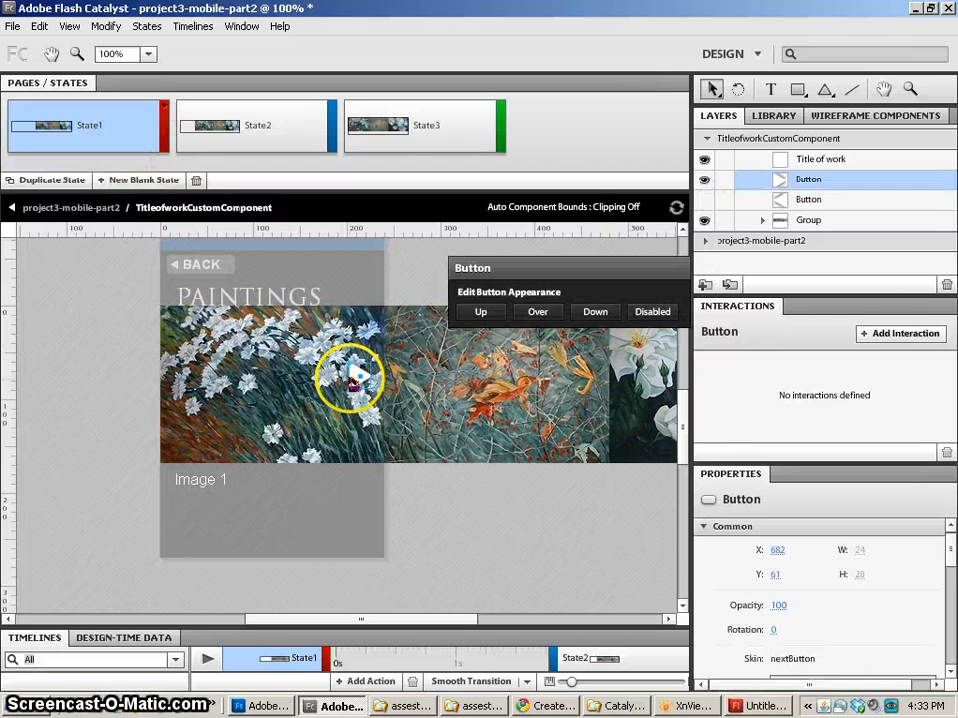
{"action": "left_click", "coordinate": [887, 332]}
{"action": "left_click", "coordinate": [846, 393]}
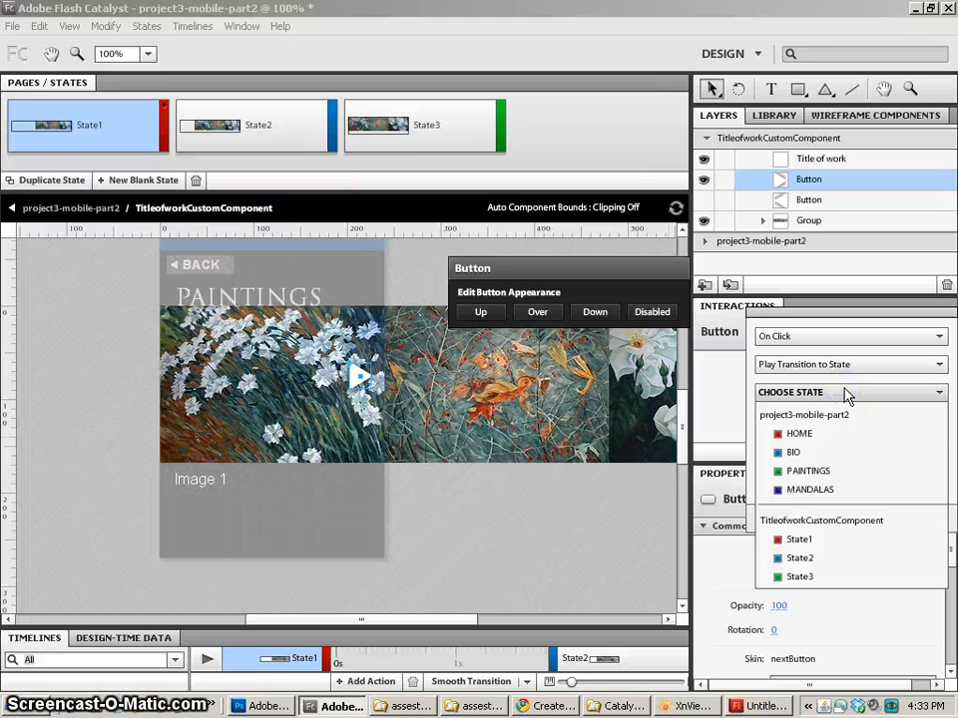
{"action": "left_click", "coordinate": [798, 558]}
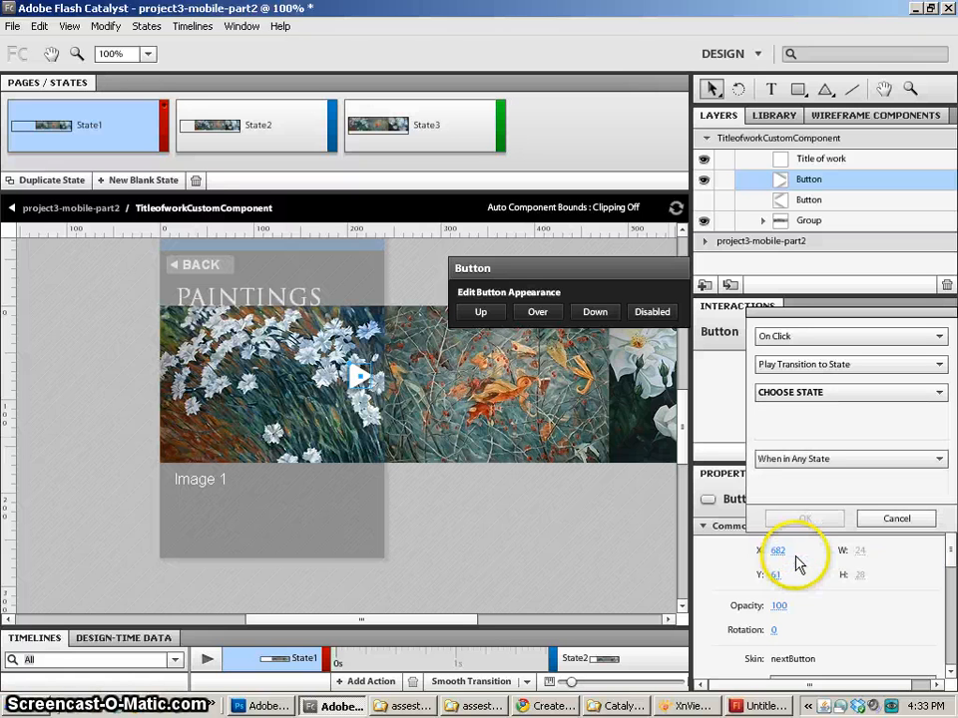
{"action": "left_click", "coordinate": [813, 460]}
{"action": "left_click", "coordinate": [798, 513]}
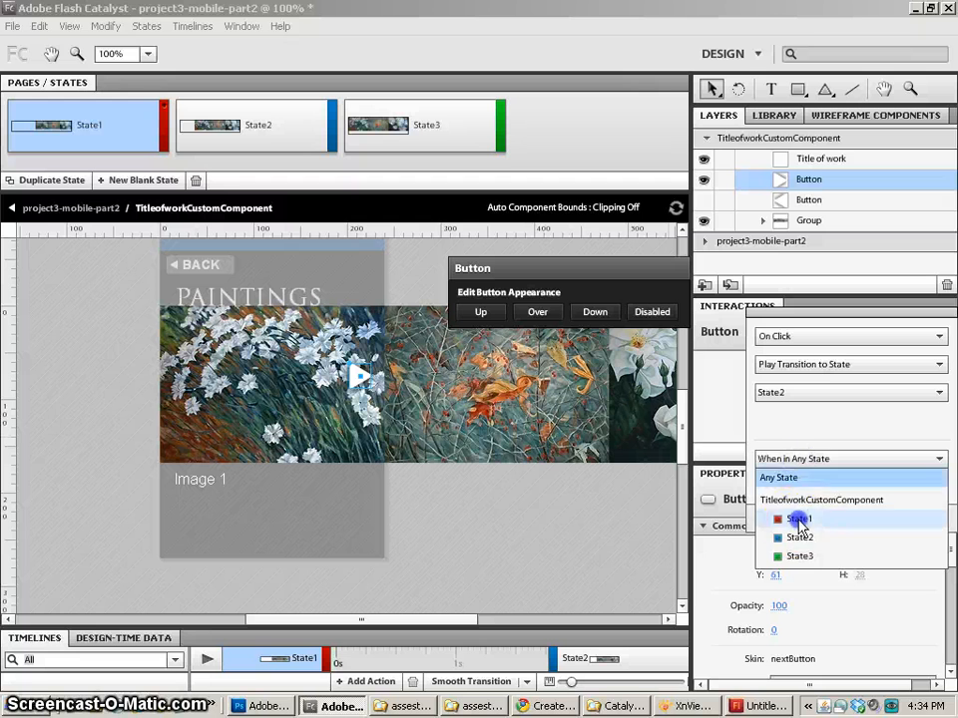
{"action": "left_click", "coordinate": [803, 519]}
Add a second On Click interaction to the next button that plays the transition to State3 when in State2.
{"action": "left_click", "coordinate": [903, 336]}
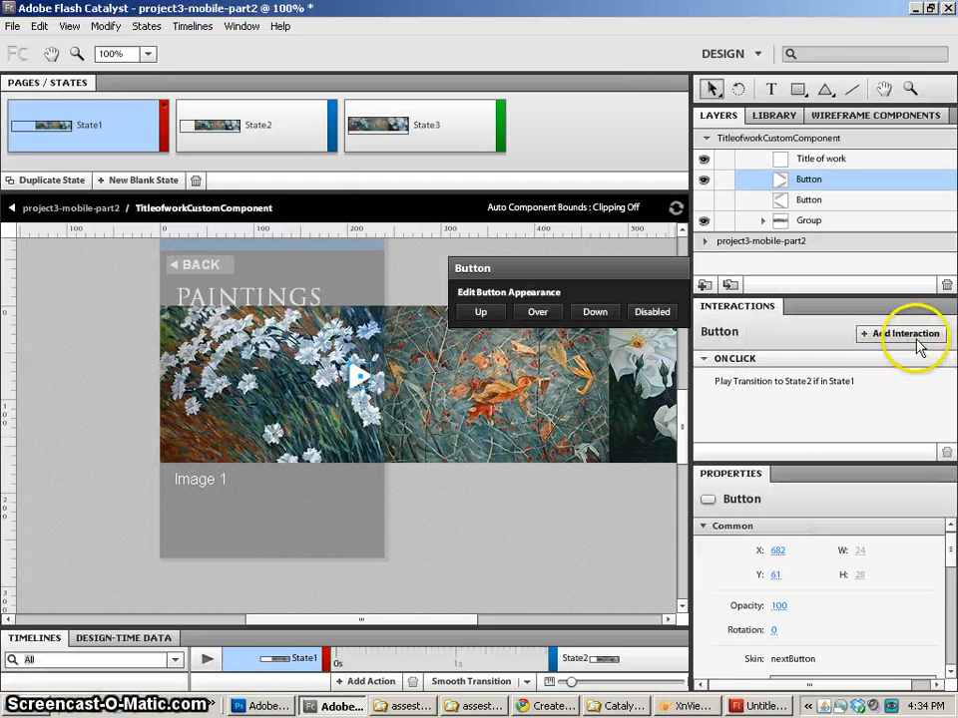
{"action": "left_click", "coordinate": [800, 394]}
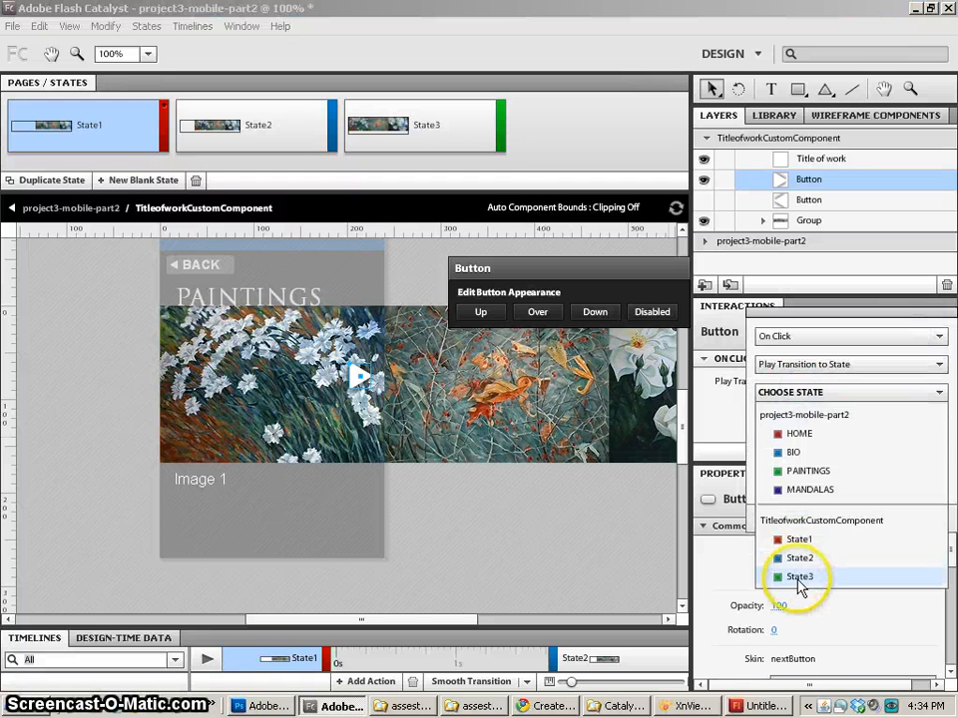
{"action": "left_click", "coordinate": [795, 572]}
{"action": "left_click", "coordinate": [797, 461]}
{"action": "left_click", "coordinate": [798, 535]}
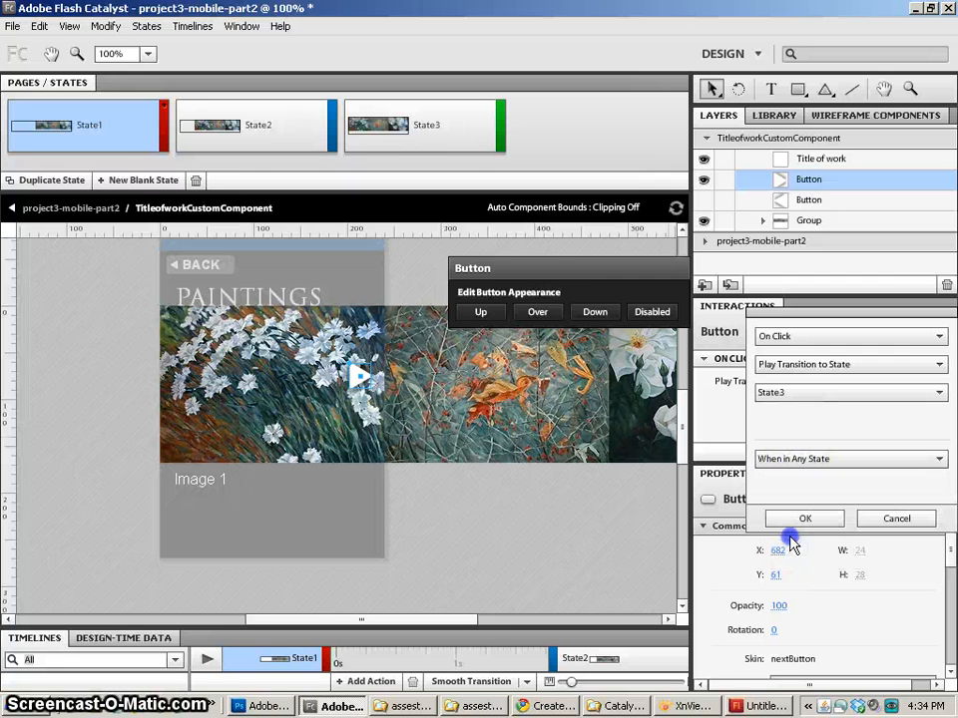
{"action": "left_click", "coordinate": [796, 576]}
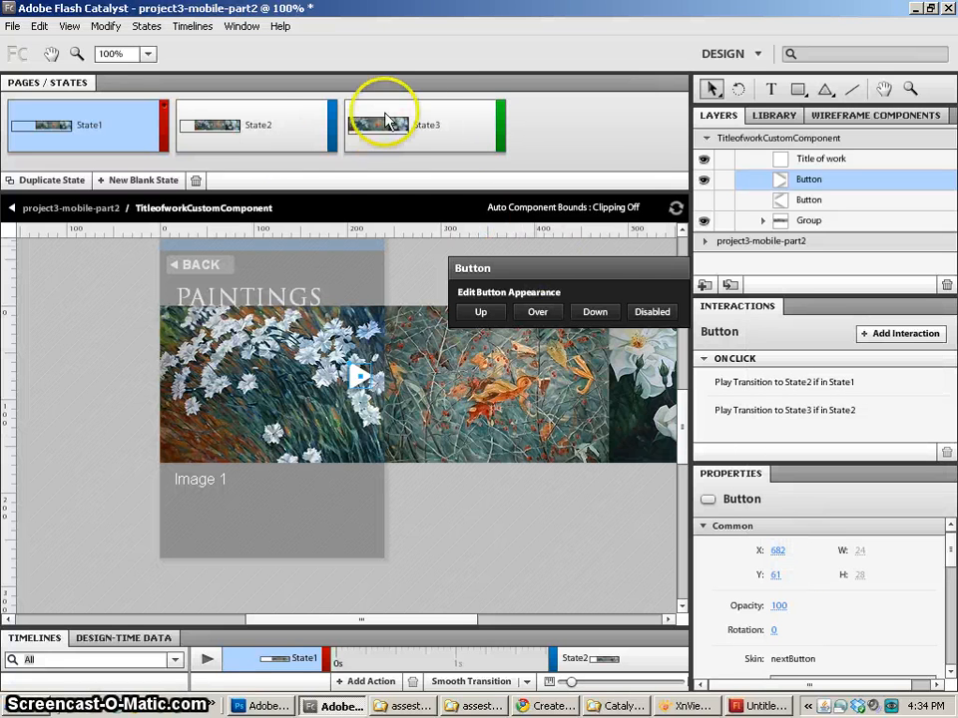
Give the paintings gallery's previous button an On Click interaction that plays the transition to State1 when in State2.
{"action": "left_click", "coordinate": [291, 137]}
{"action": "left_click", "coordinate": [186, 377]}
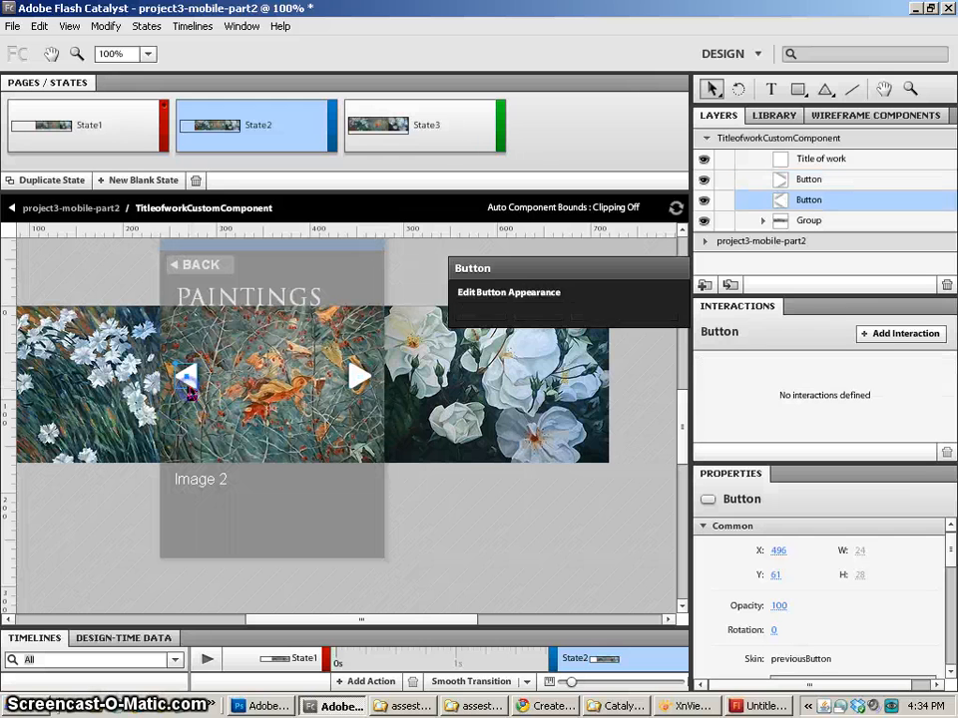
{"action": "left_click", "coordinate": [894, 340]}
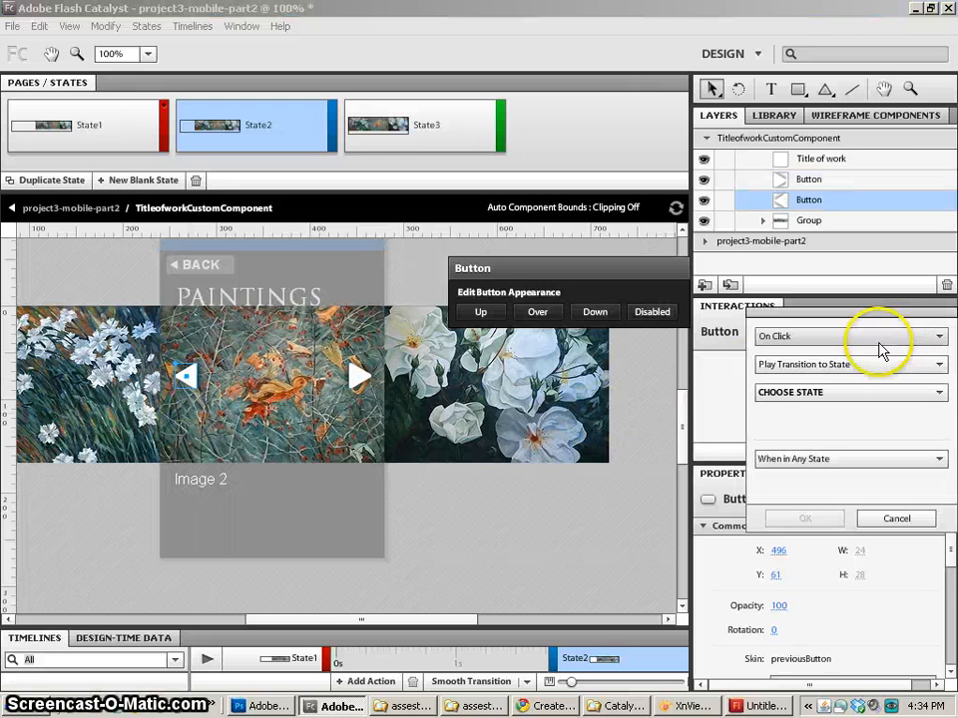
{"action": "left_click", "coordinate": [829, 391]}
{"action": "left_click", "coordinate": [799, 538]}
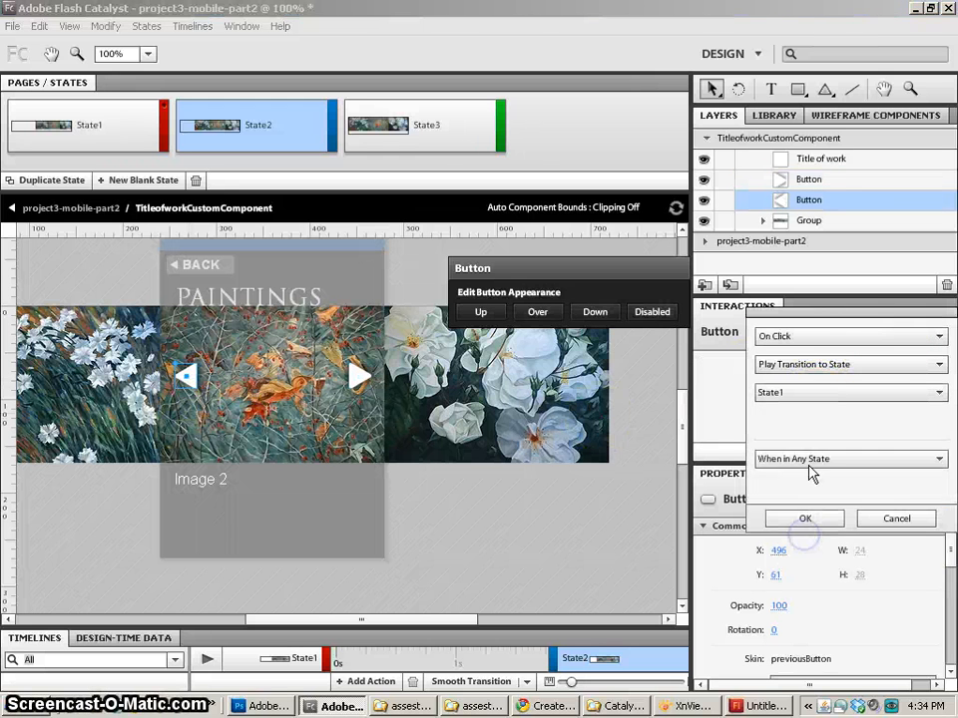
{"action": "left_click", "coordinate": [814, 457]}
{"action": "left_click", "coordinate": [811, 537]}
{"action": "left_click", "coordinate": [808, 519]}
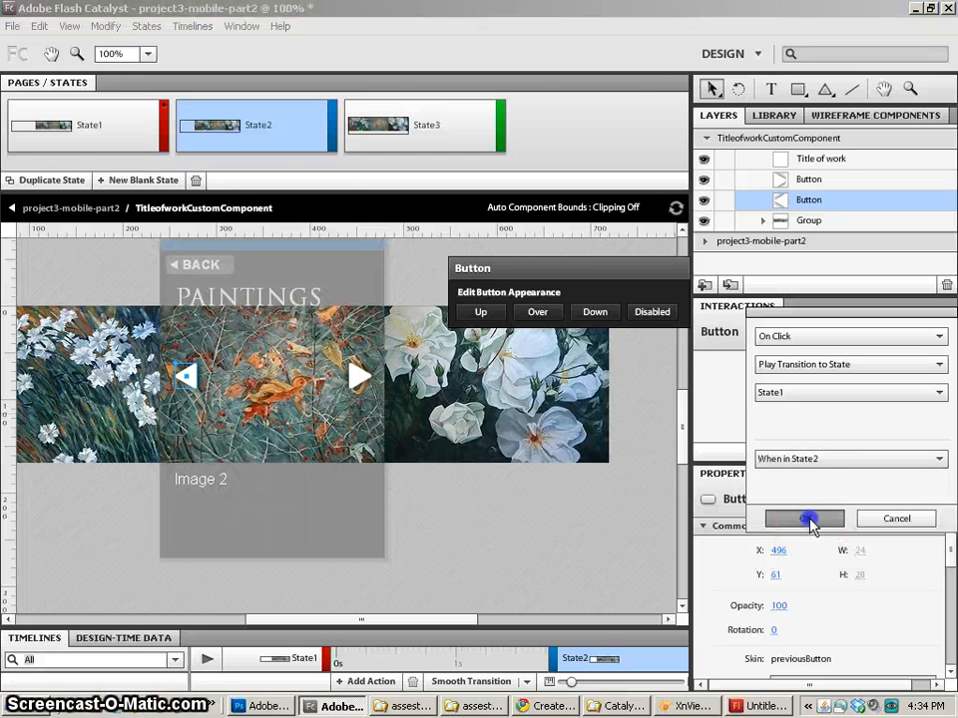
Add a second On Click interaction to the paintings gallery's previous button that plays the transition to State2 when in State3.
{"action": "left_click", "coordinate": [894, 333]}
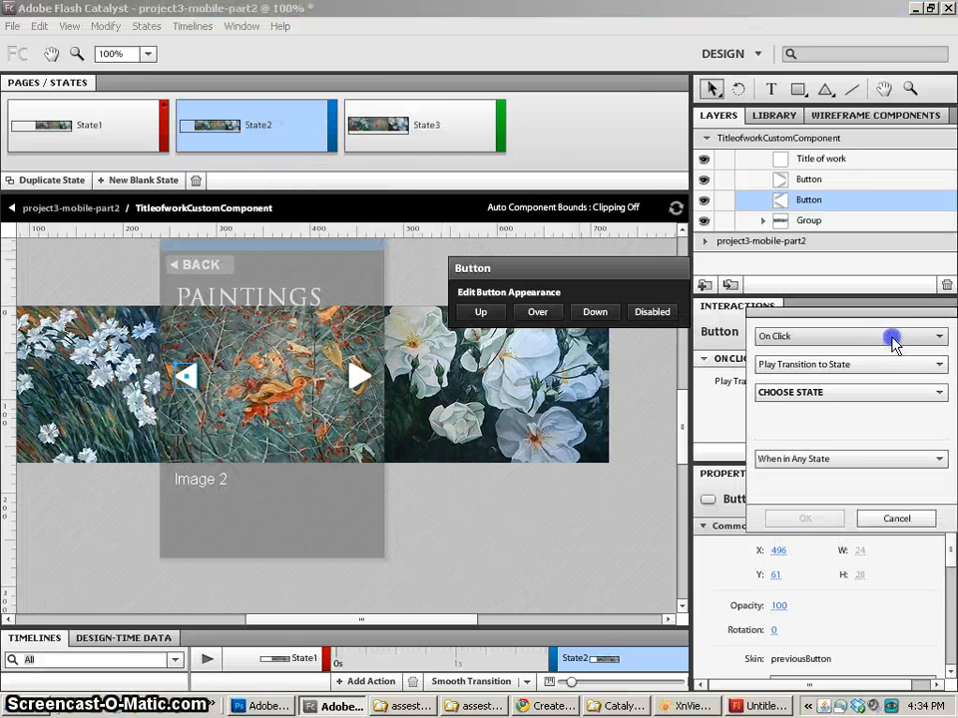
{"action": "left_click", "coordinate": [836, 393]}
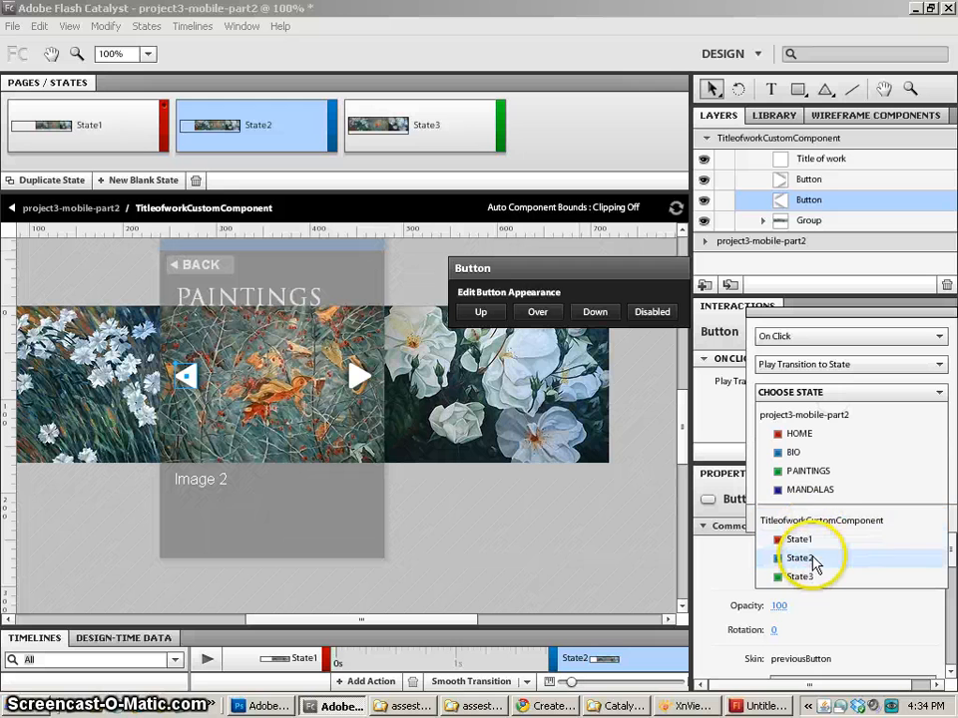
{"action": "left_click", "coordinate": [808, 558]}
{"action": "left_click", "coordinate": [877, 458]}
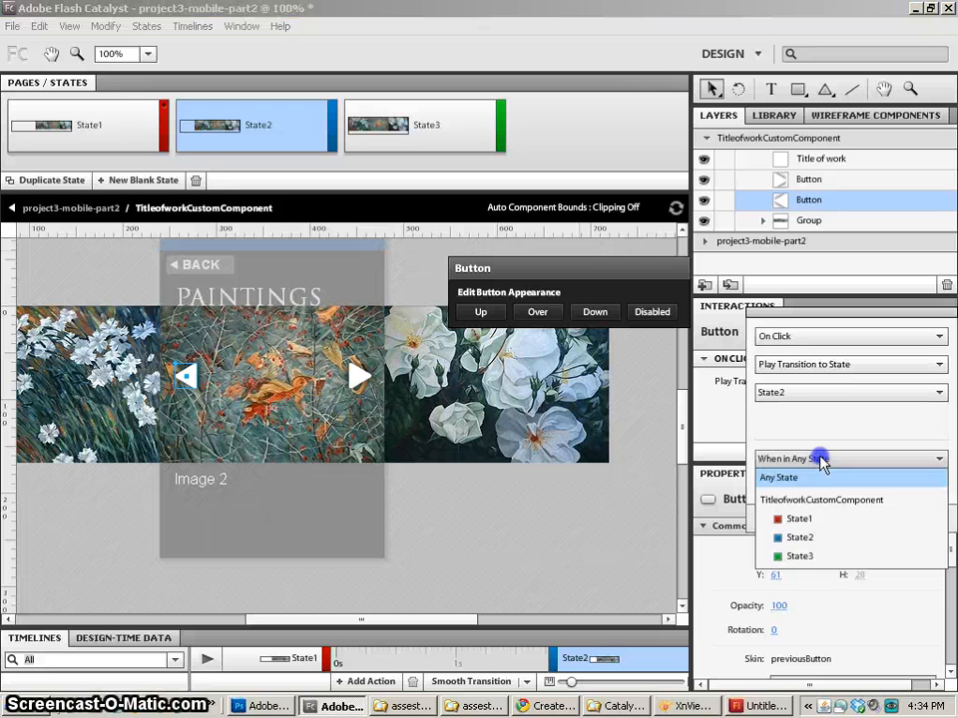
{"action": "left_click", "coordinate": [810, 560]}
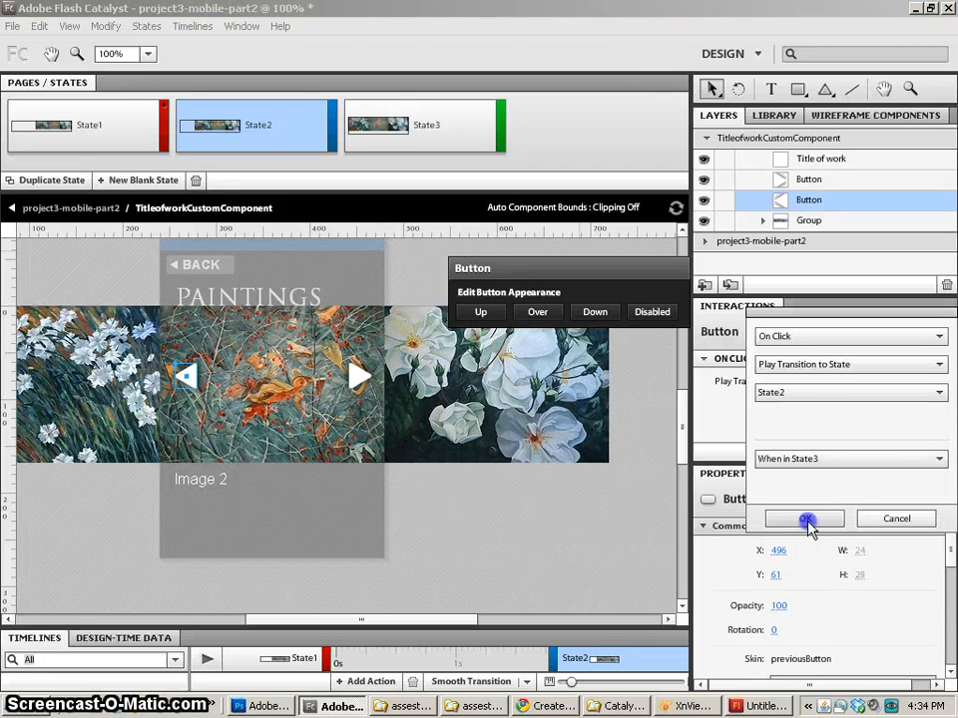
{"action": "left_click", "coordinate": [806, 520]}
Hide the paintings gallery's next button in State3, check the other states and return to the main project.
{"action": "left_click", "coordinate": [385, 130]}
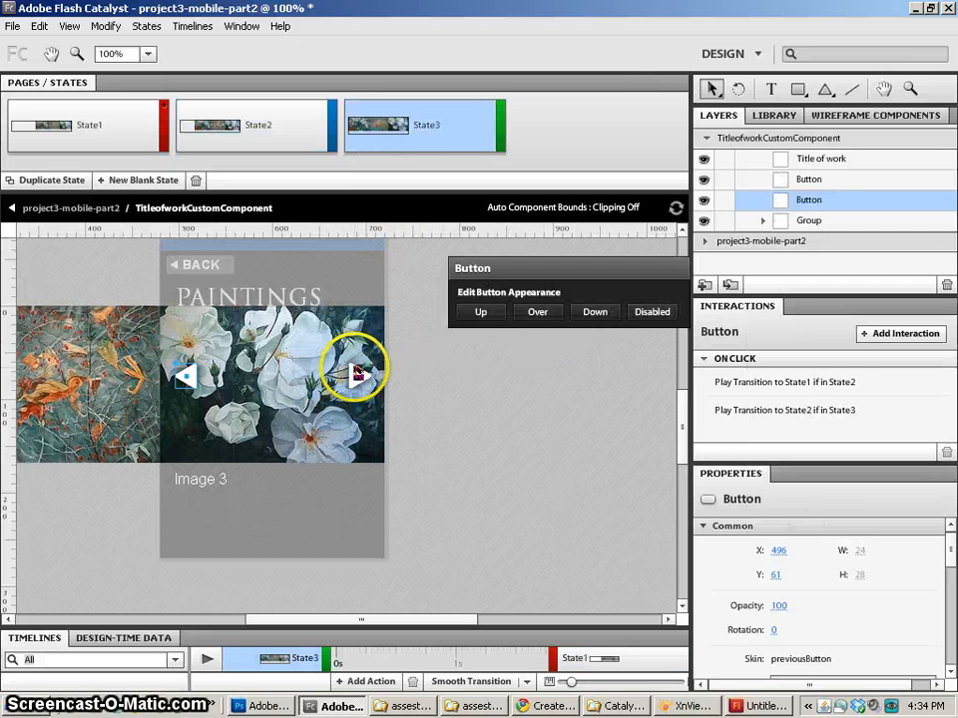
{"action": "left_click", "coordinate": [357, 372]}
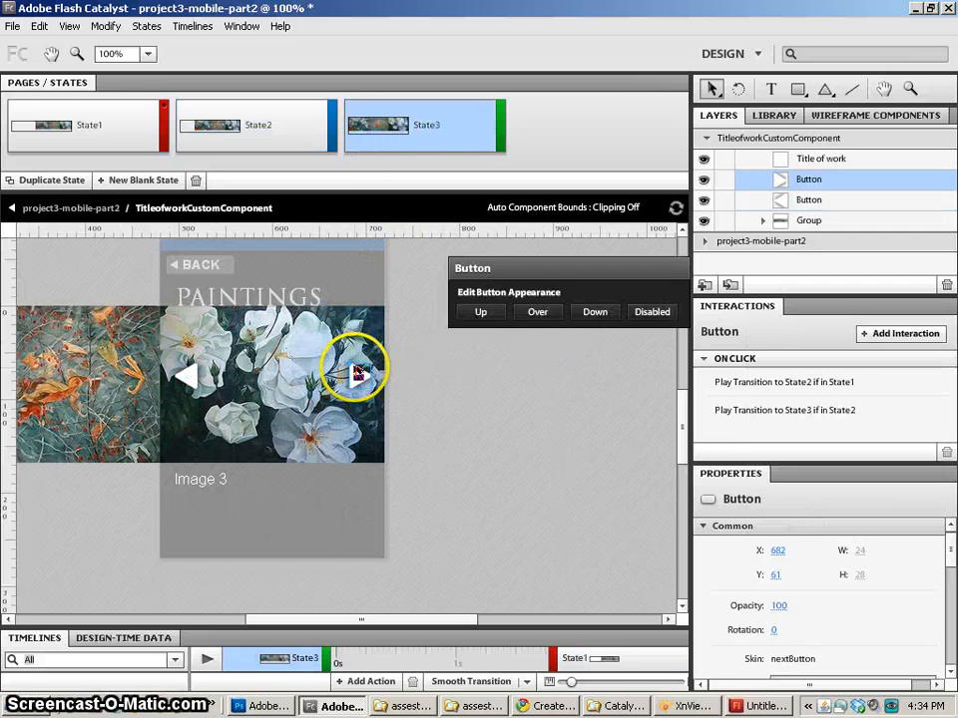
{"action": "left_click", "coordinate": [703, 180]}
{"action": "left_click", "coordinate": [229, 109]}
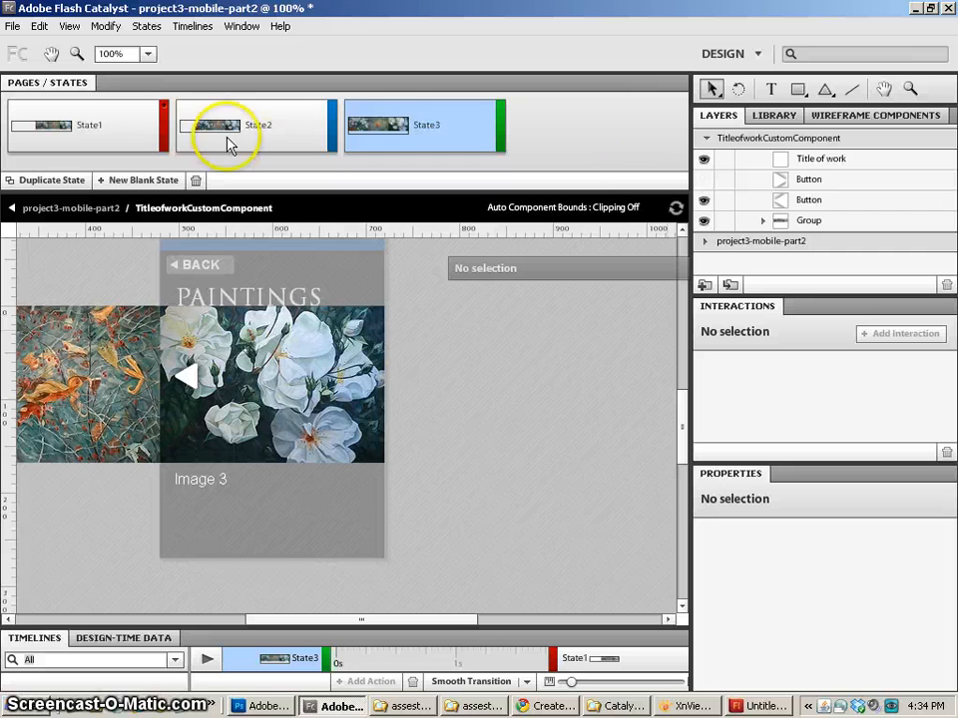
{"action": "left_click", "coordinate": [100, 123]}
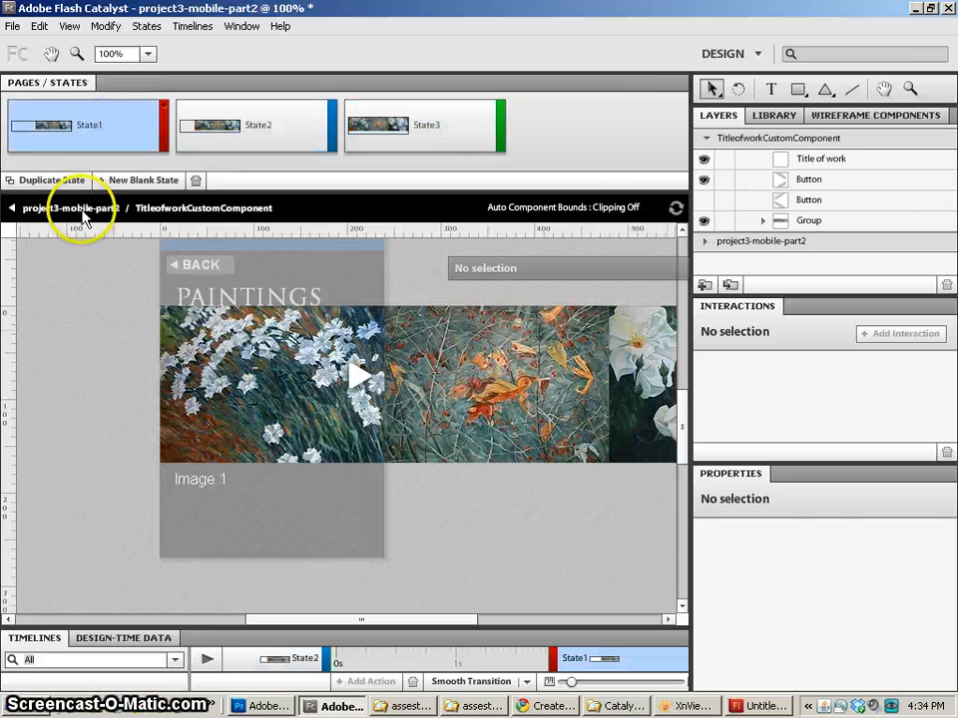
{"action": "left_click", "coordinate": [72, 208]}
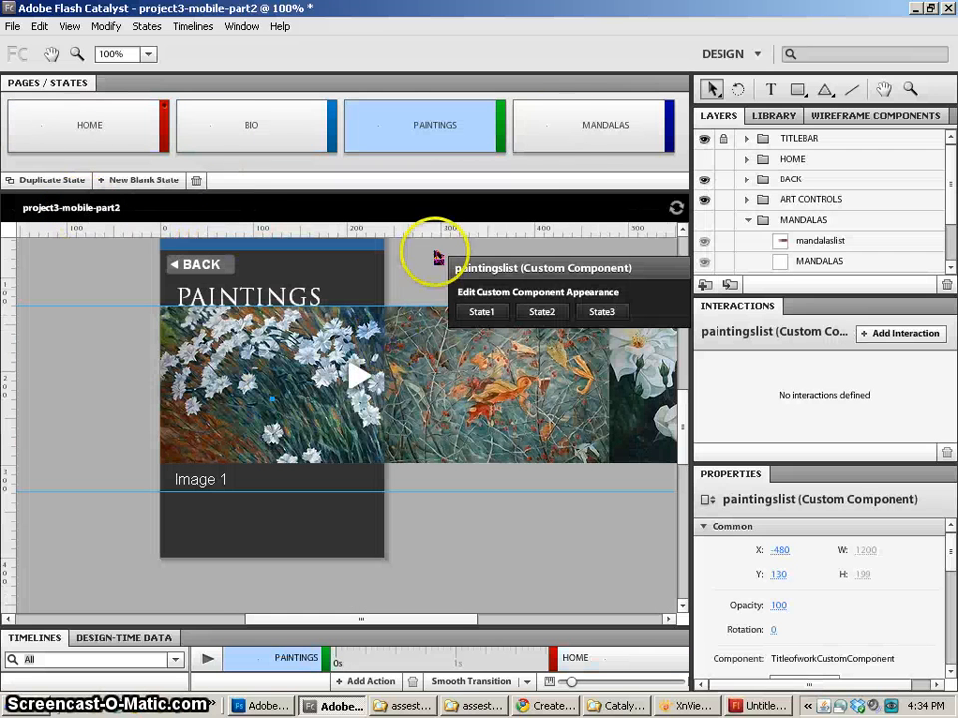
Open the mandalas gallery component from the MANDALAS page for editing and hide its previous button in State1.
{"action": "left_click", "coordinate": [566, 130]}
{"action": "left_click", "coordinate": [344, 371]}
{"action": "double_click", "coordinate": [310, 395]}
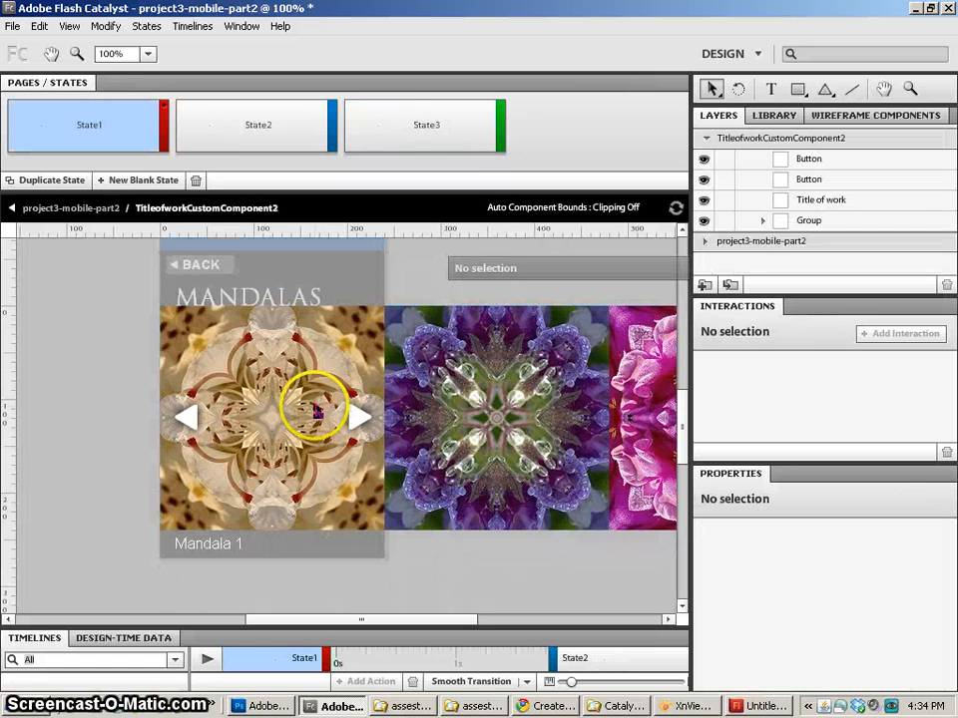
{"action": "left_click", "coordinate": [187, 414]}
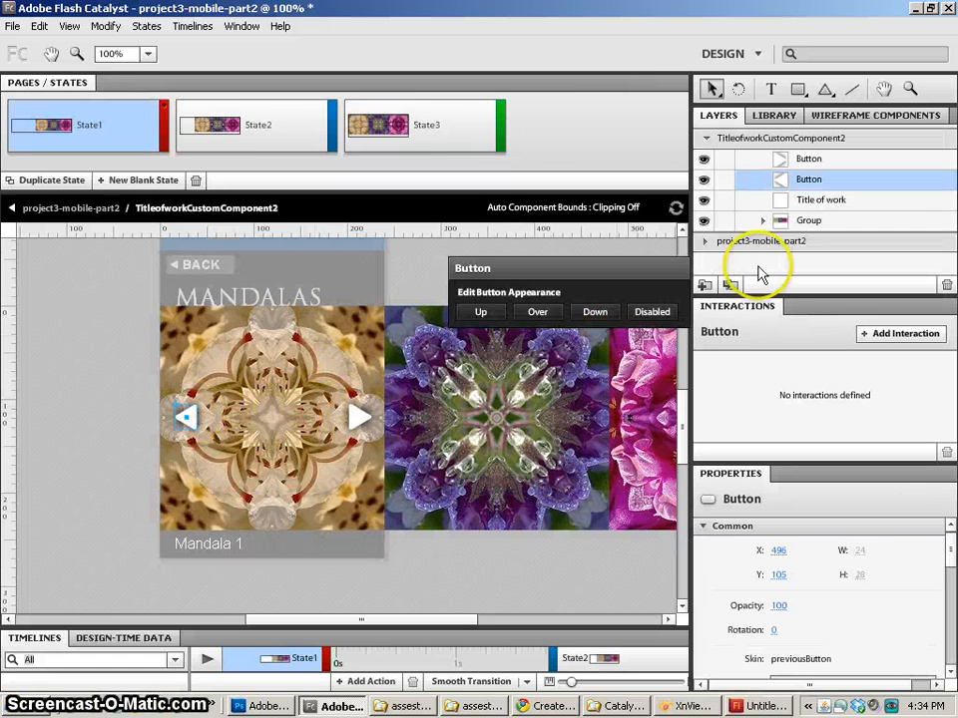
{"action": "left_click", "coordinate": [703, 180]}
Give the mandalas gallery's next button an On Click interaction that plays the transition to State2 when in State1.
{"action": "left_click", "coordinate": [359, 417]}
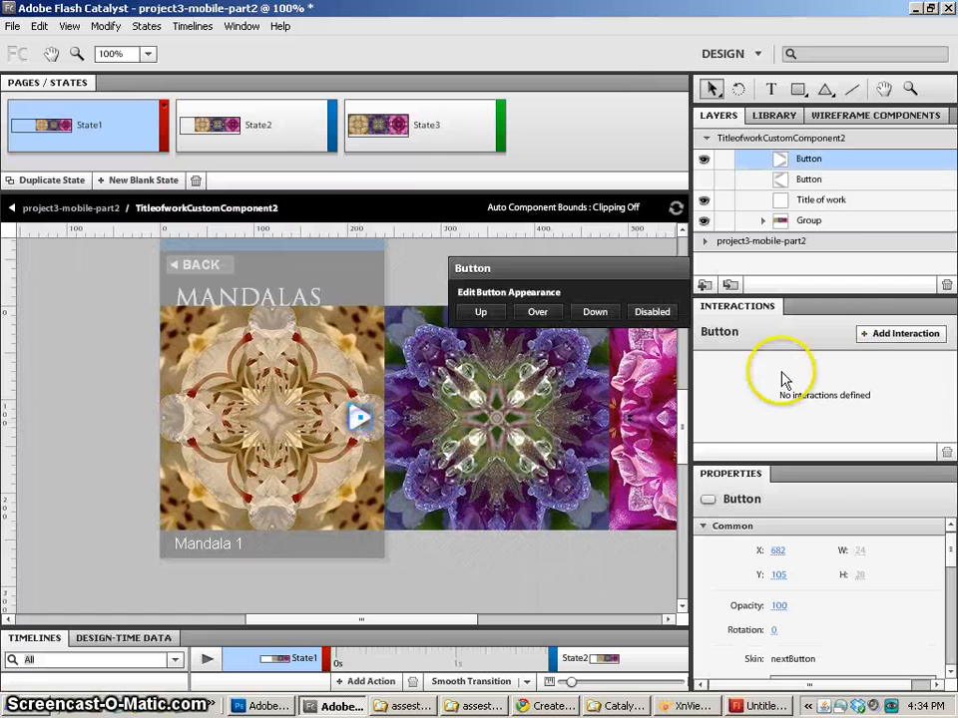
{"action": "left_click", "coordinate": [873, 335]}
{"action": "left_click", "coordinate": [773, 391]}
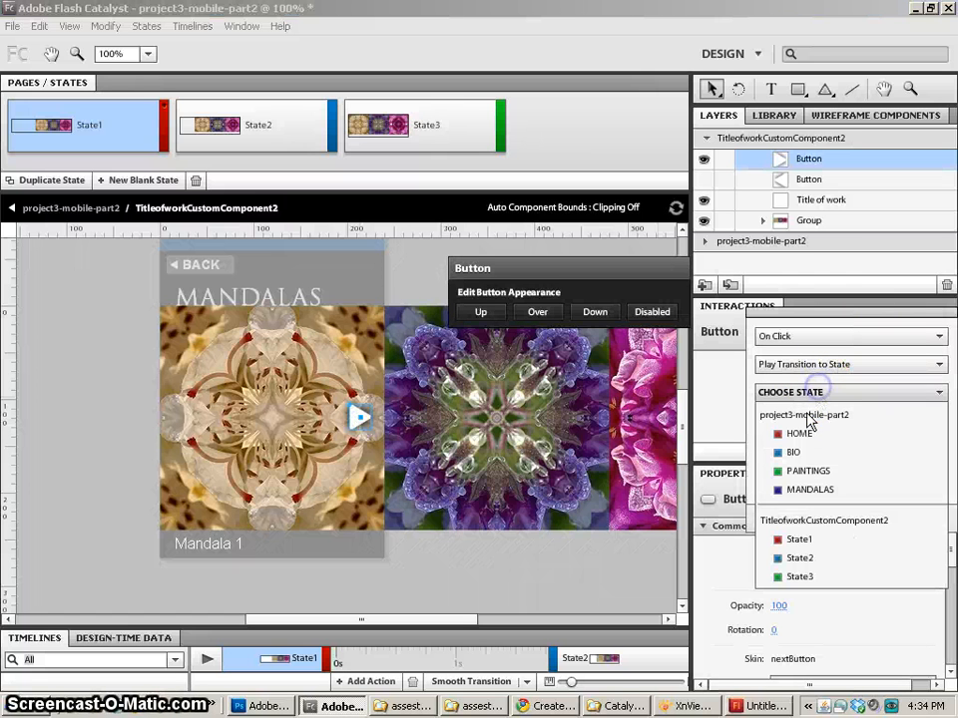
{"action": "left_click", "coordinate": [801, 558]}
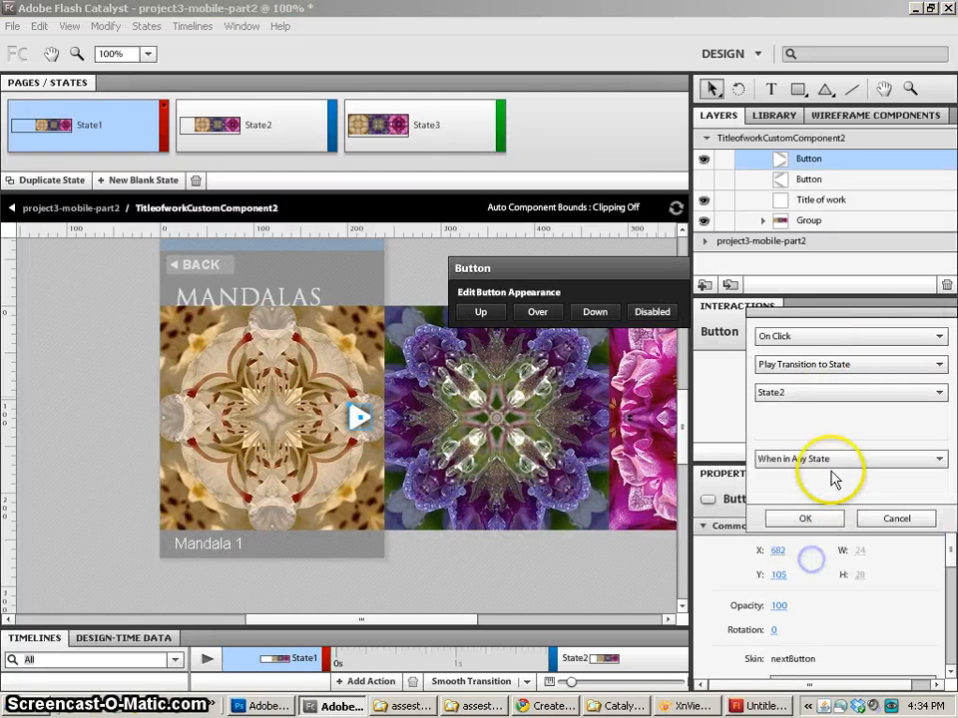
{"action": "left_click", "coordinate": [831, 458]}
{"action": "left_click", "coordinate": [813, 517]}
{"action": "left_click", "coordinate": [810, 519]}
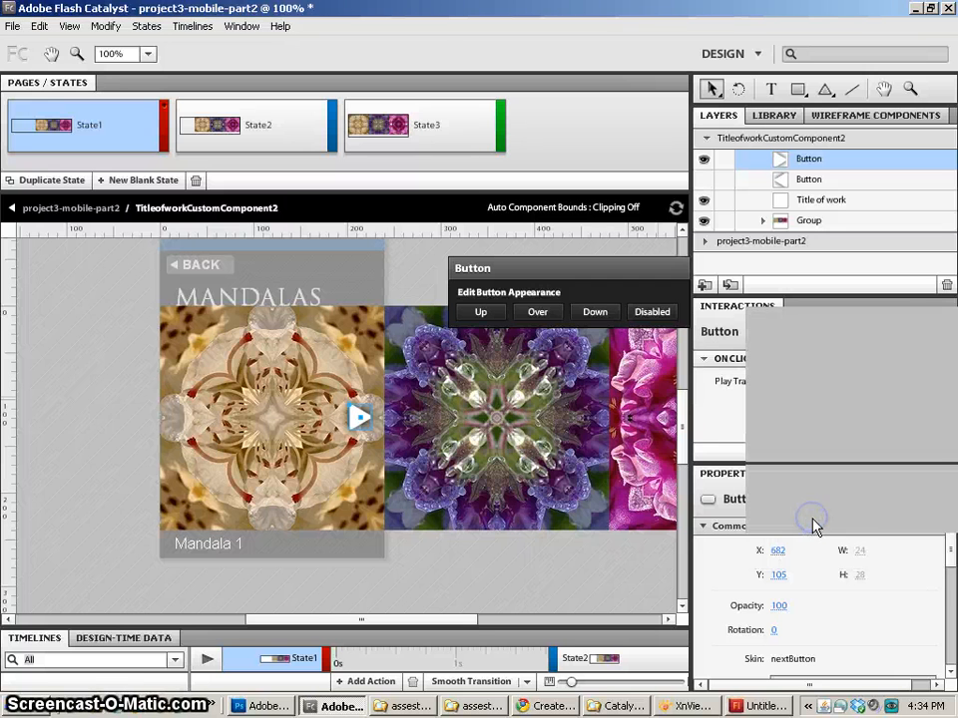
Add a second On Click interaction to the mandalas gallery's next button that plays the transition to State3 when in State2.
{"action": "left_click", "coordinate": [891, 337]}
{"action": "left_click", "coordinate": [817, 392]}
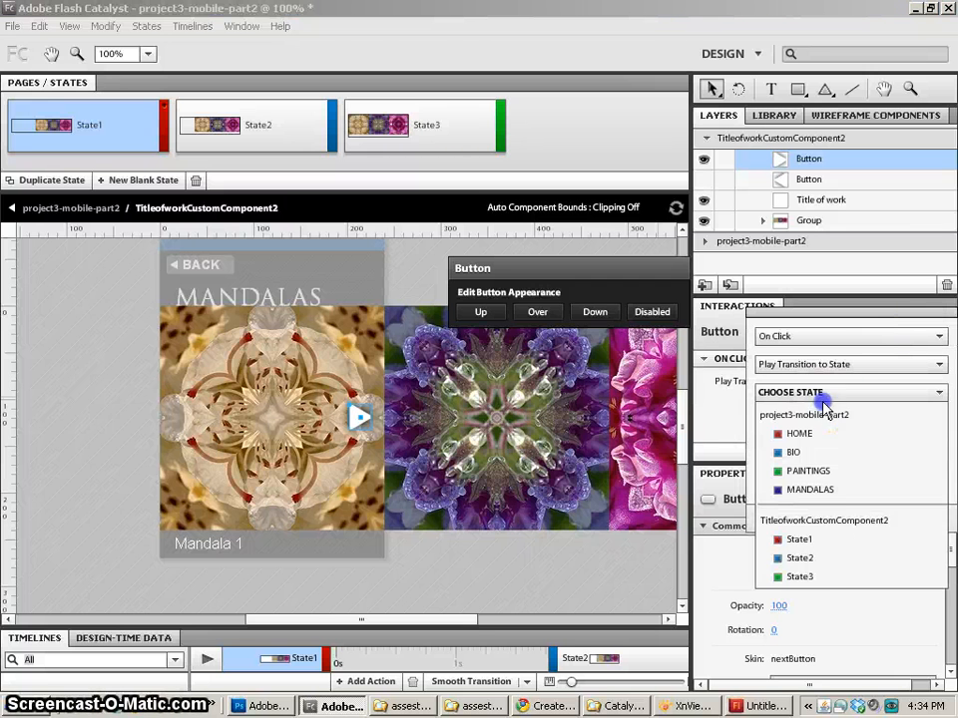
{"action": "left_click", "coordinate": [812, 575]}
{"action": "left_click", "coordinate": [823, 458]}
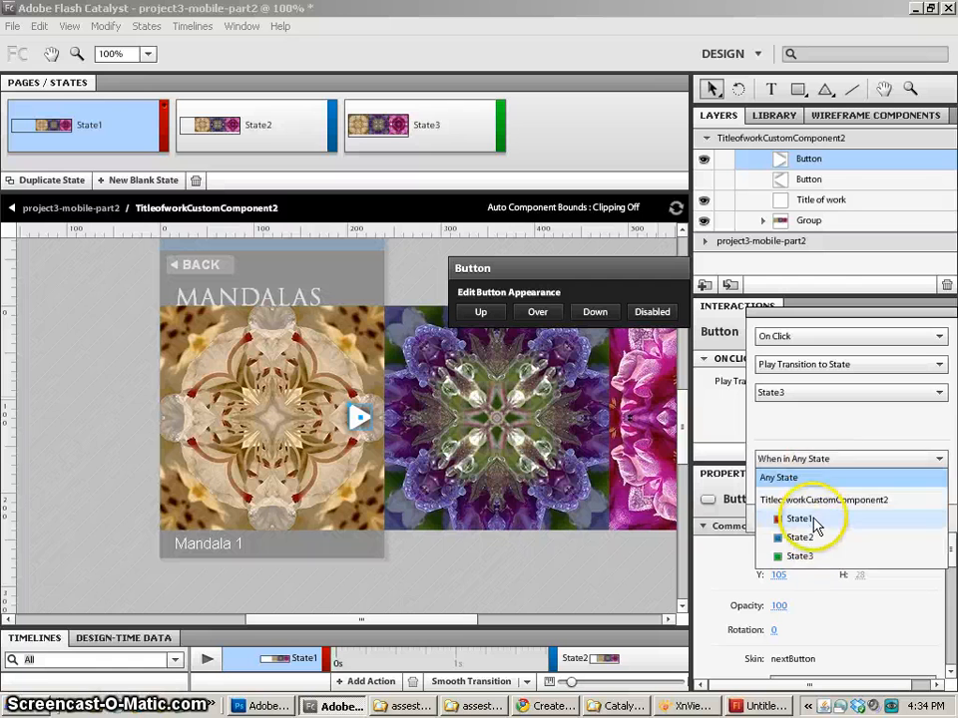
{"action": "left_click", "coordinate": [810, 539]}
{"action": "left_click", "coordinate": [808, 578]}
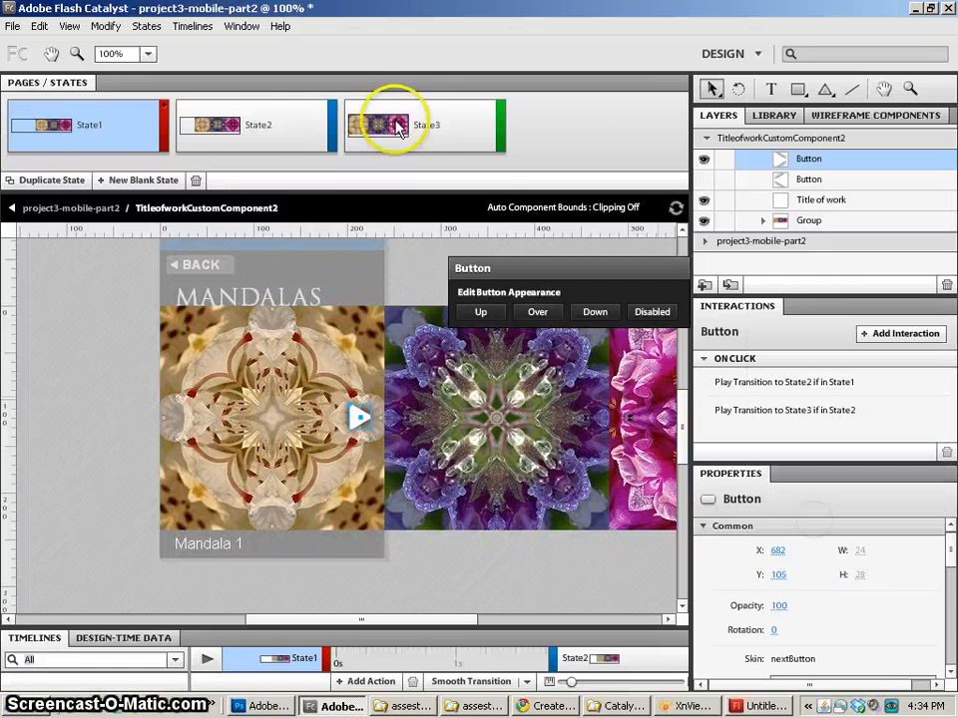
Hide the mandalas gallery's next button in State3, keeping the previous button shown.
{"action": "left_click", "coordinate": [387, 126]}
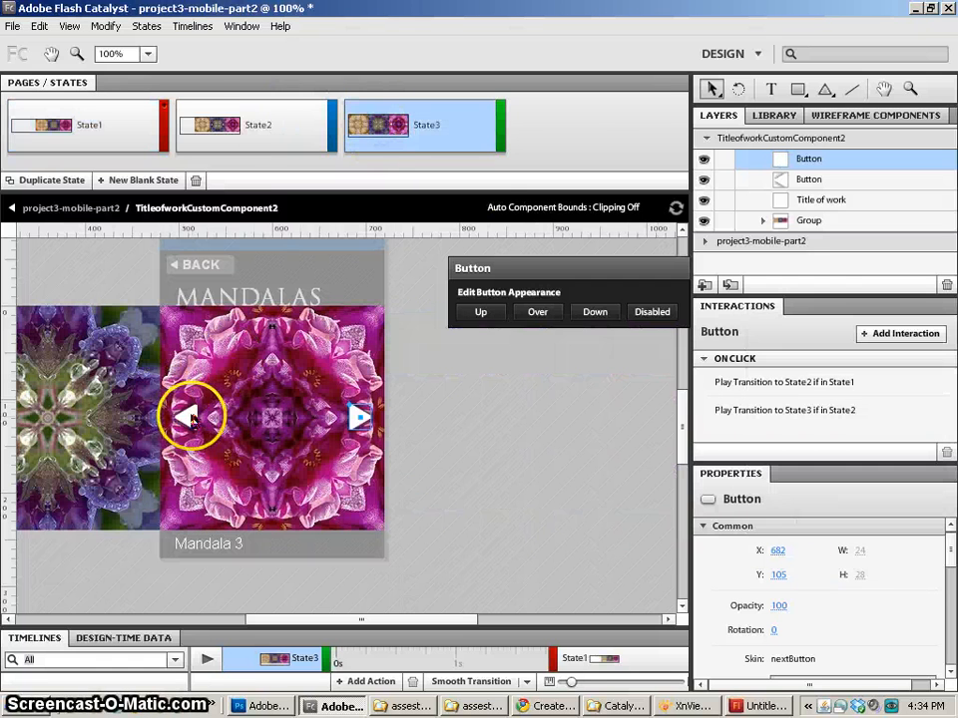
{"action": "left_click", "coordinate": [675, 205]}
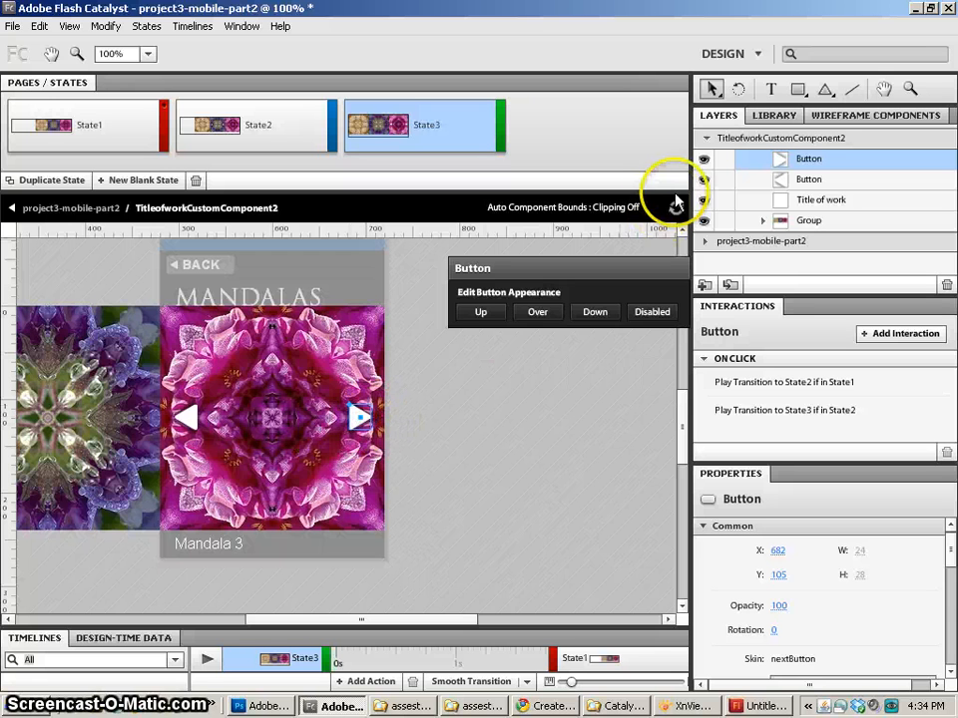
{"action": "left_click", "coordinate": [703, 180]}
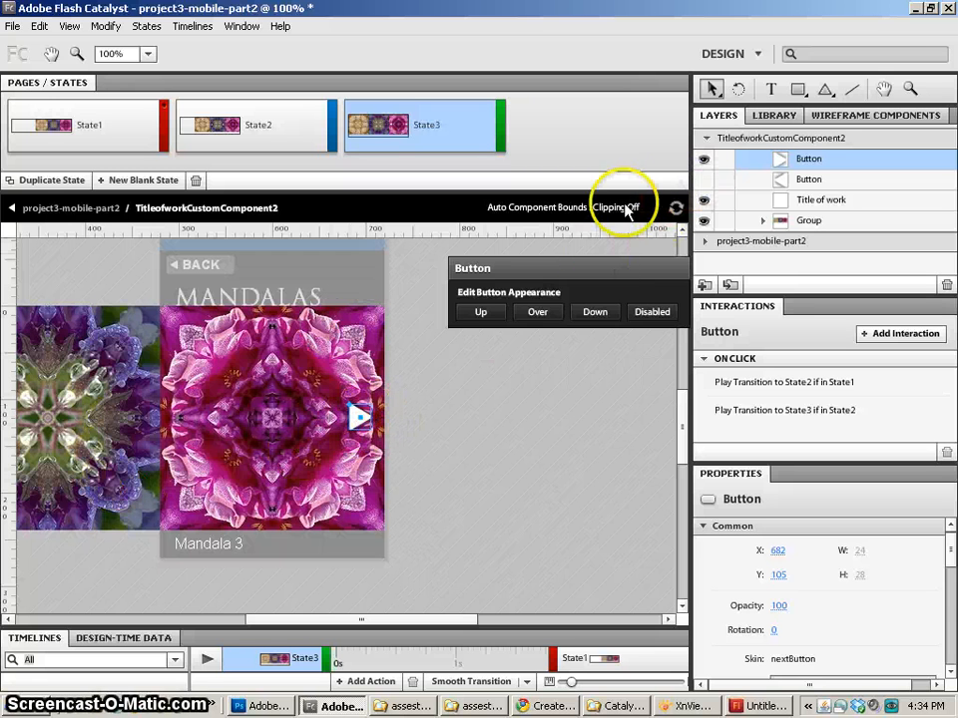
{"action": "left_click", "coordinate": [704, 159]}
Give the mandalas gallery's previous button an On Click interaction that plays the transition to State1 when in State2.
{"action": "left_click", "coordinate": [186, 417]}
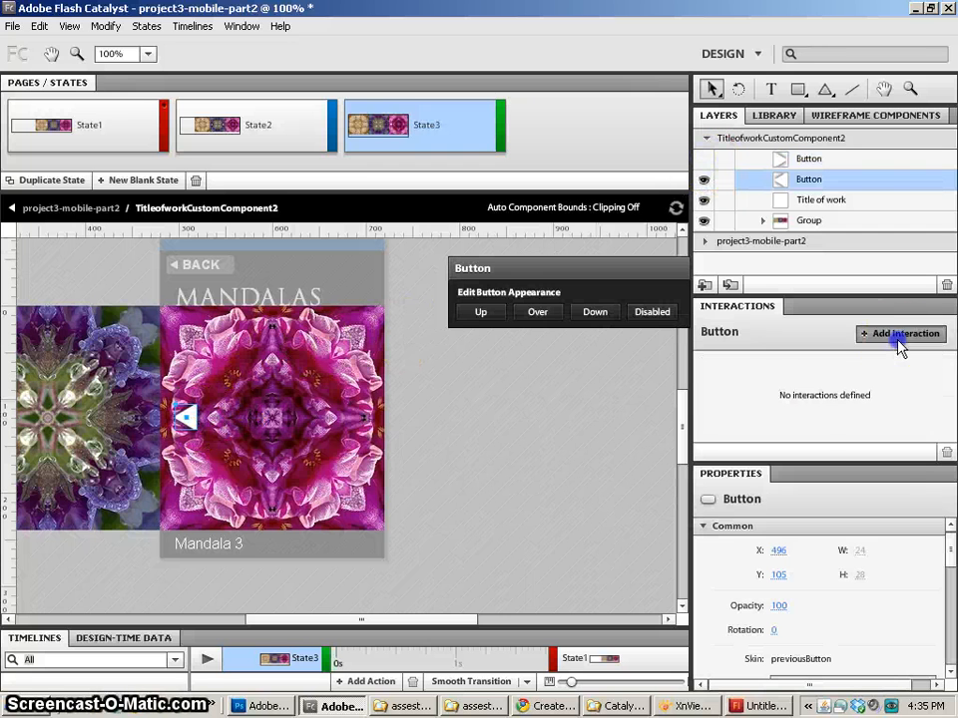
{"action": "left_click", "coordinate": [902, 336]}
{"action": "left_click", "coordinate": [819, 392]}
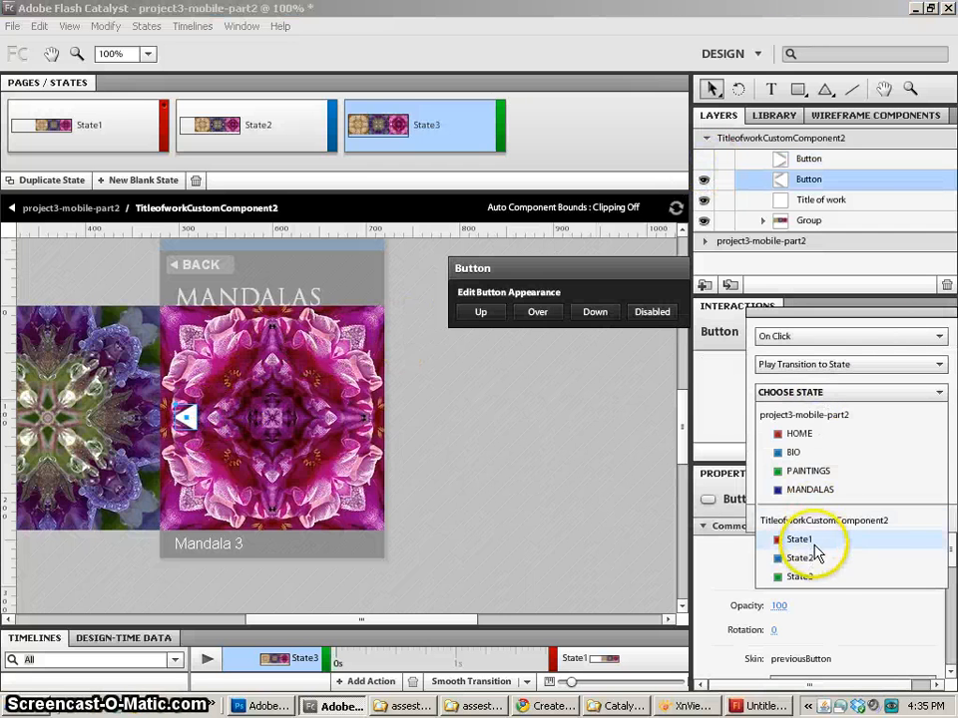
{"action": "left_click", "coordinate": [812, 543]}
{"action": "left_click", "coordinate": [821, 458]}
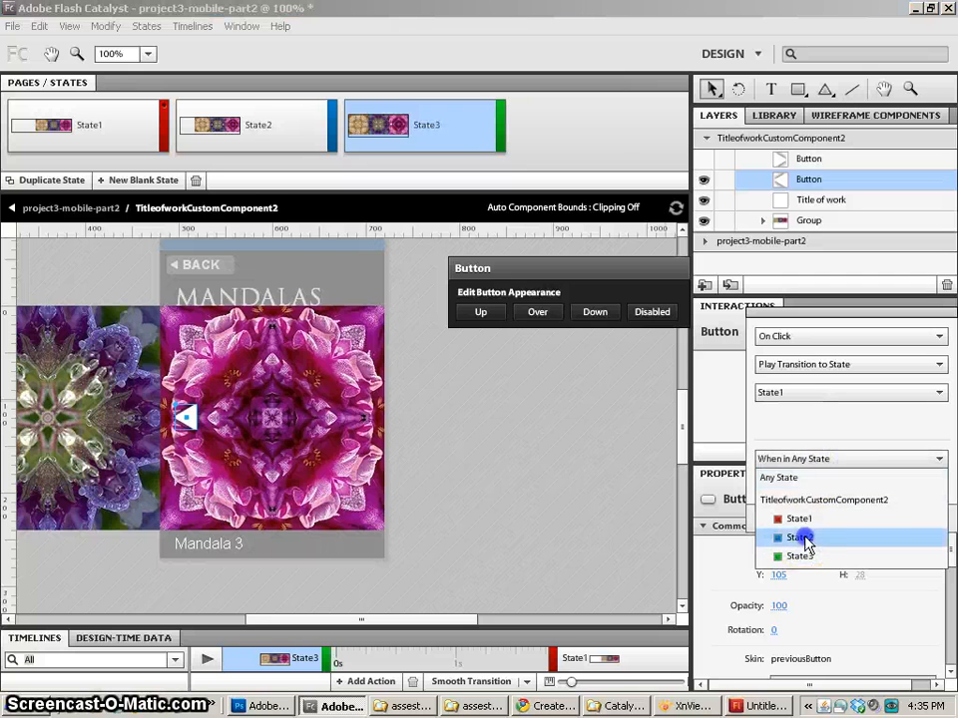
{"action": "left_click", "coordinate": [804, 539]}
{"action": "left_click", "coordinate": [810, 576]}
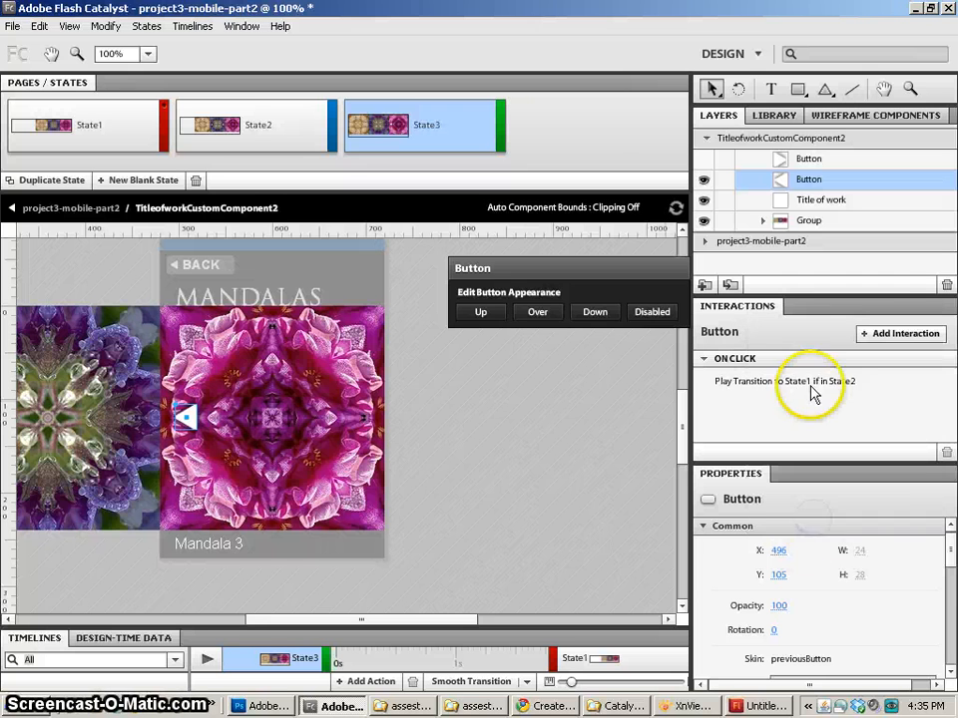
Add a second On Click interaction to the mandalas gallery's previous button that plays the transition to State2 when in State3.
{"action": "left_click", "coordinate": [895, 335]}
{"action": "left_click", "coordinate": [808, 394]}
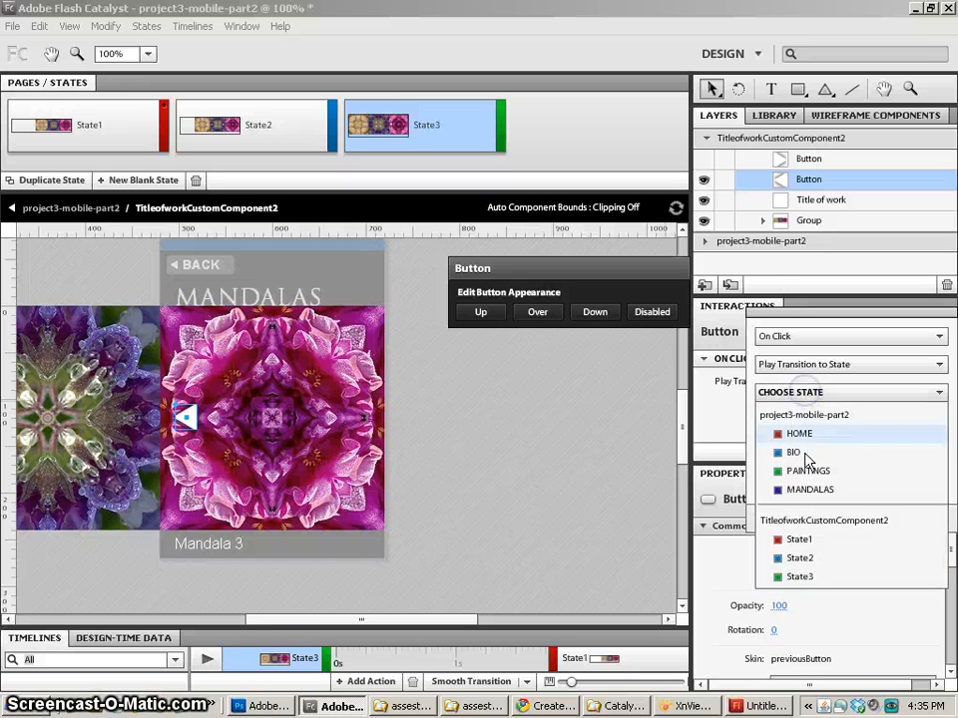
{"action": "left_click", "coordinate": [804, 559]}
{"action": "left_click", "coordinate": [813, 461]}
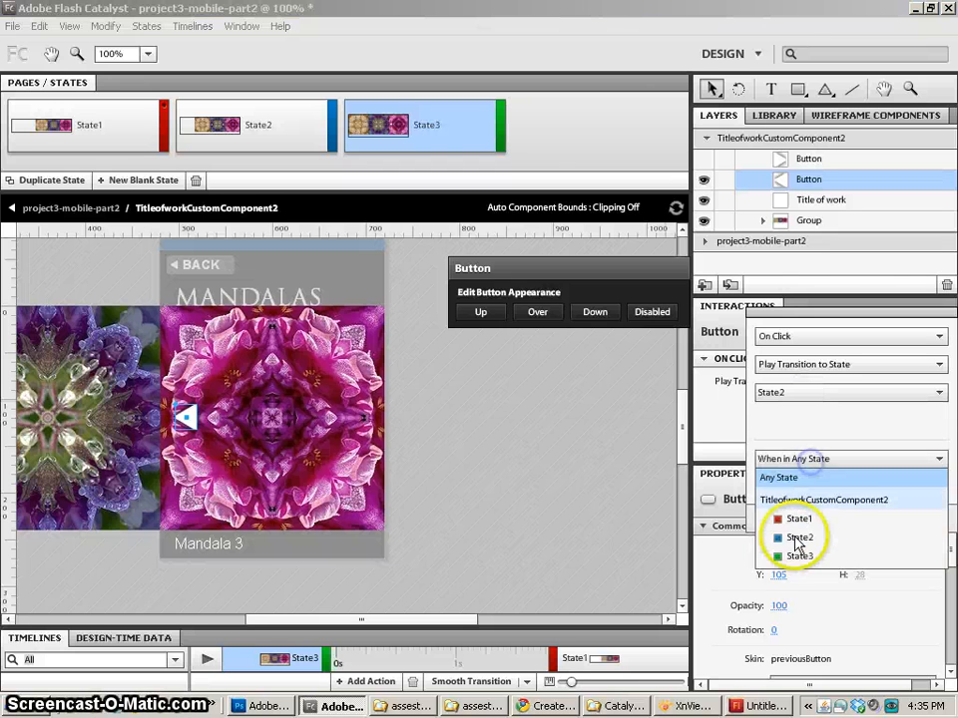
{"action": "left_click", "coordinate": [798, 555]}
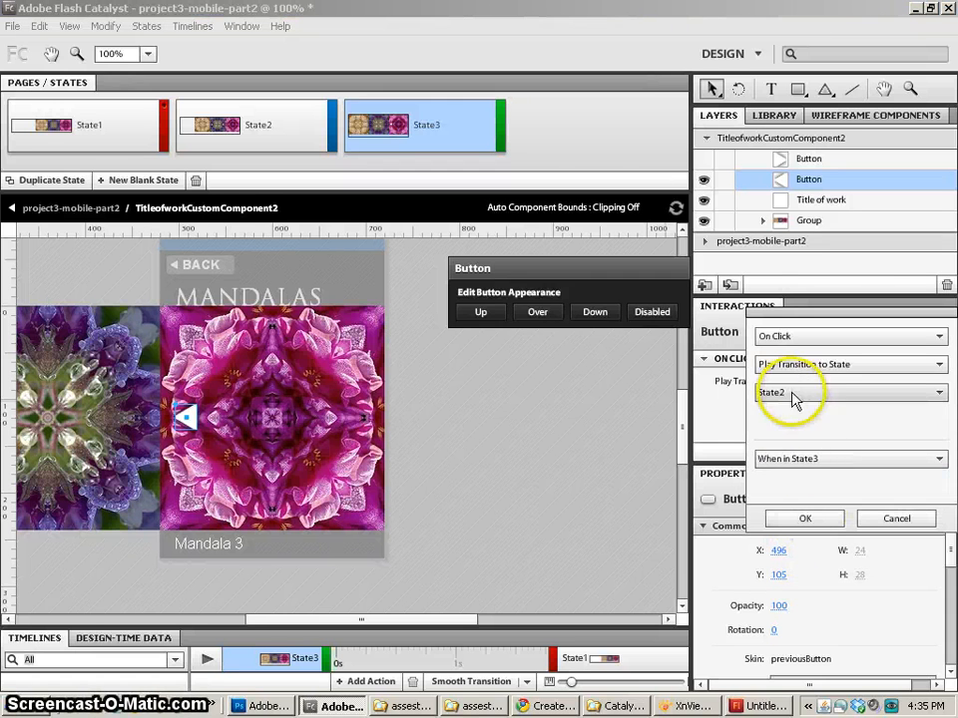
{"action": "left_click", "coordinate": [806, 519]}
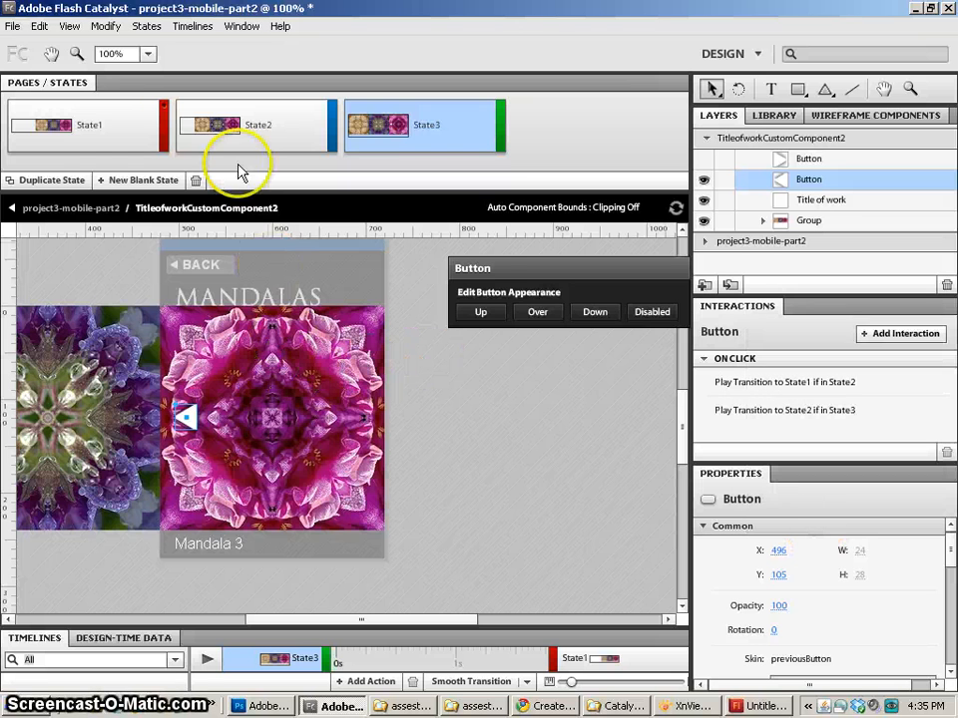
Leave the mandalas gallery component for the main project and clear the selection.
{"action": "left_click", "coordinate": [84, 209]}
{"action": "left_click", "coordinate": [111, 260]}
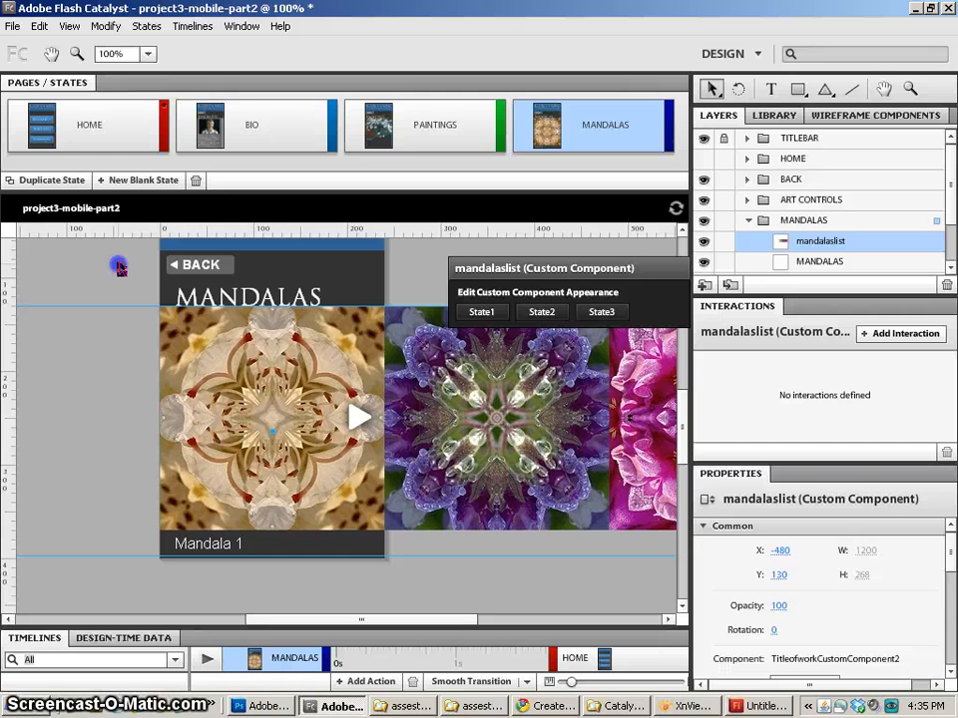
{"action": "left_click", "coordinate": [118, 267]}
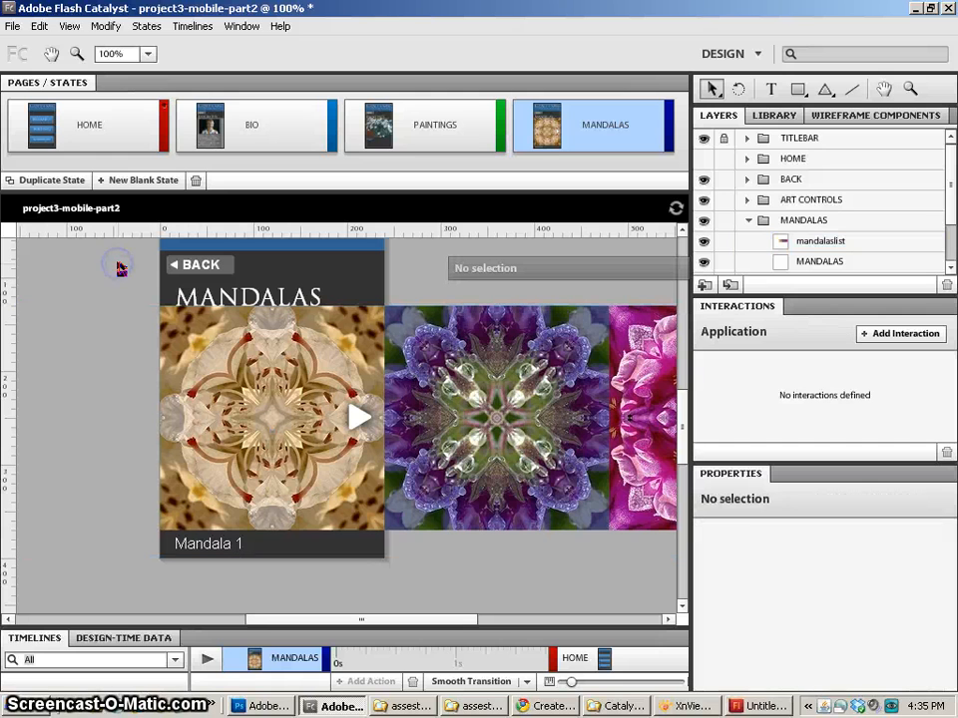
Save a copy of the project as project3-mobile-part3.fxp in the CatalystTuts folder.
{"action": "left_click", "coordinate": [13, 30]}
{"action": "left_click", "coordinate": [45, 145]}
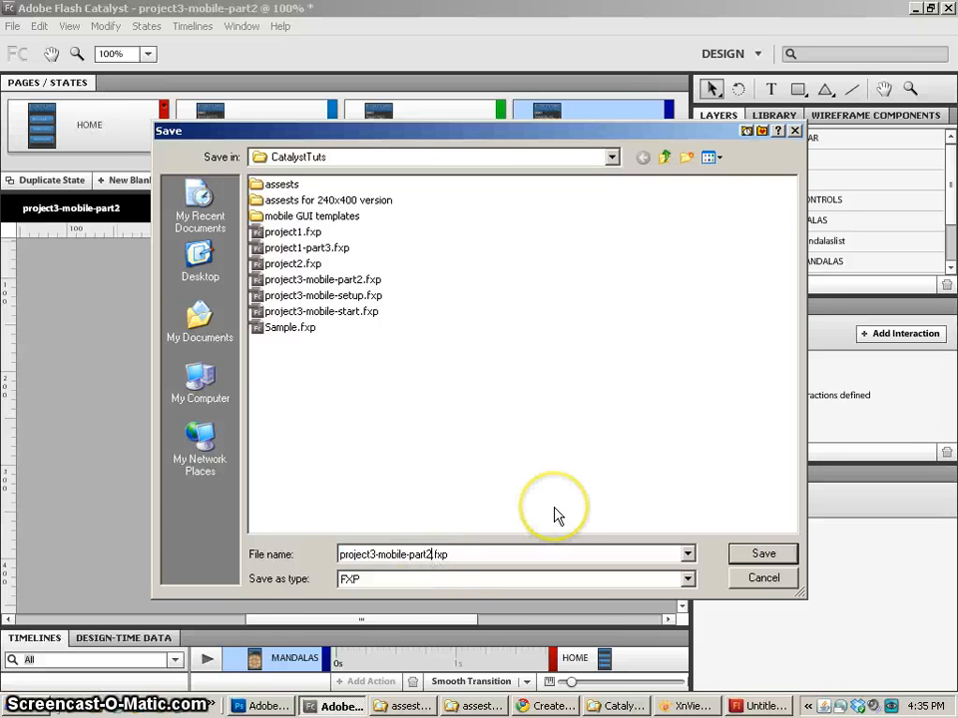
{"action": "key", "text": "Return"}
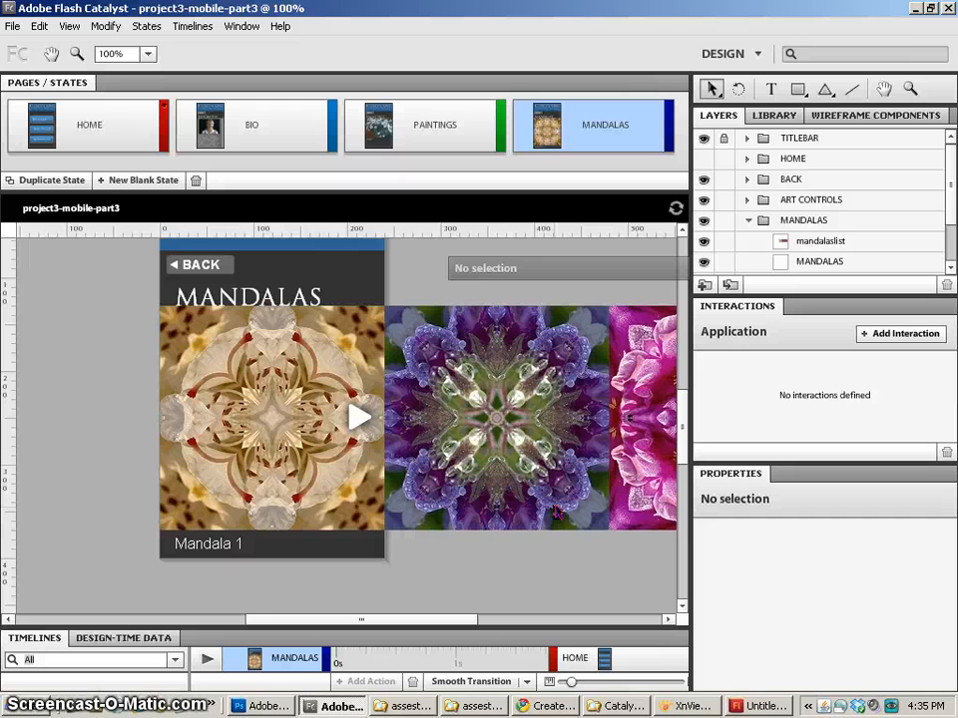
Run the project in the browser and test the biography page's scrollbar and its back button.
{"action": "key", "text": "ctrl+Return"}
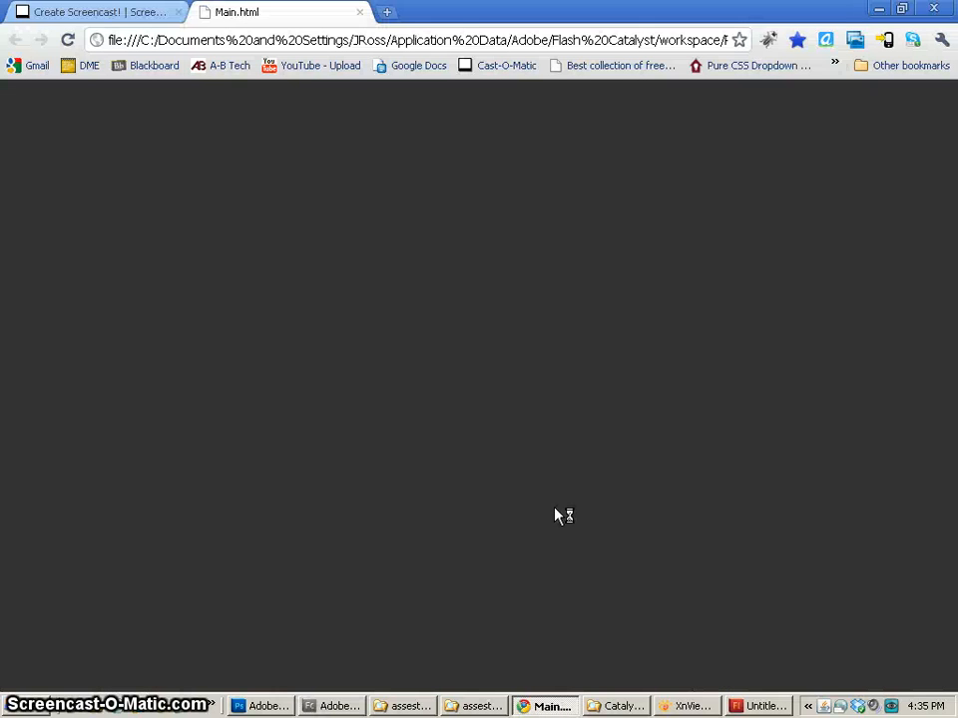
{"action": "left_click", "coordinate": [559, 493]}
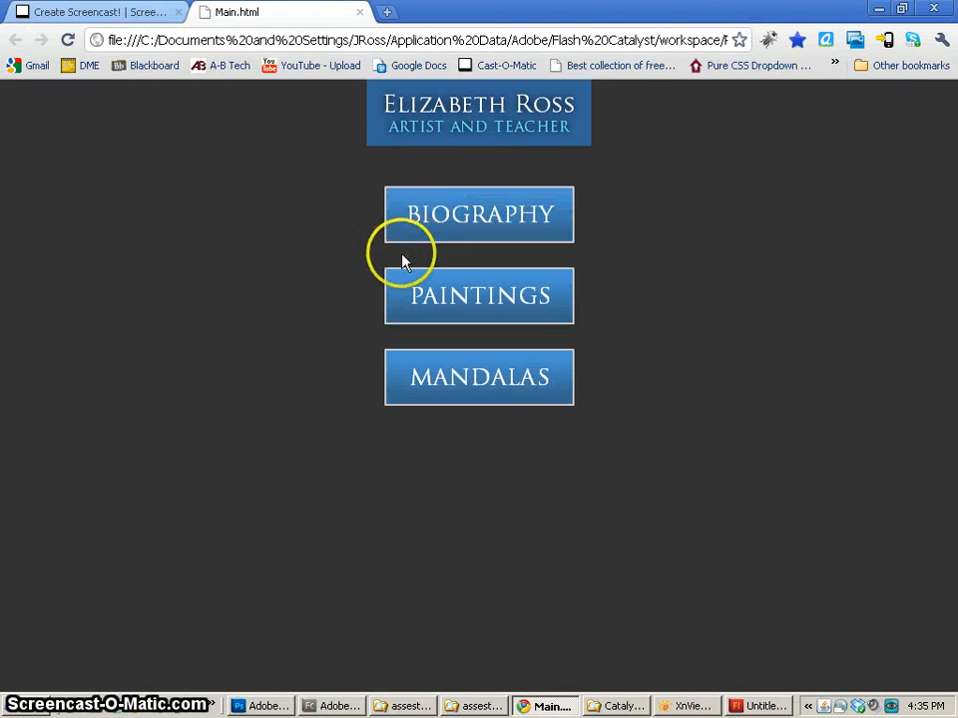
{"action": "left_click", "coordinate": [474, 222]}
{"action": "mouse_move", "coordinate": [576, 217]}
{"action": "left_mouse_down"}
{"action": "mouse_move", "coordinate": [577, 413]}
{"action": "mouse_move", "coordinate": [588, 435]}
{"action": "mouse_move", "coordinate": [587, 211]}
{"action": "left_mouse_up"}
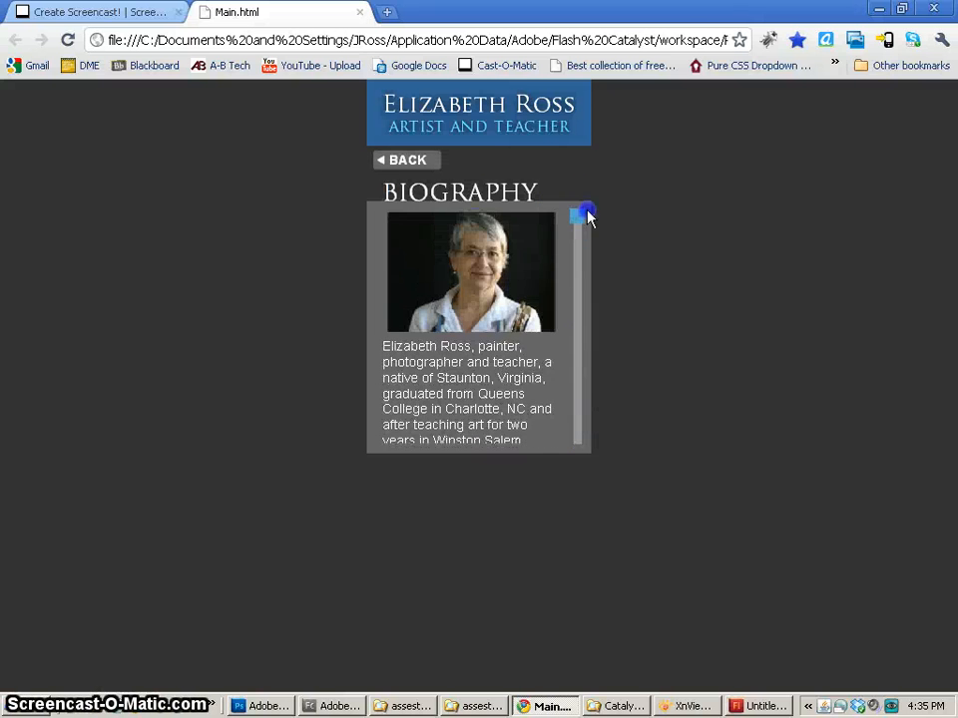
{"action": "left_click", "coordinate": [423, 163]}
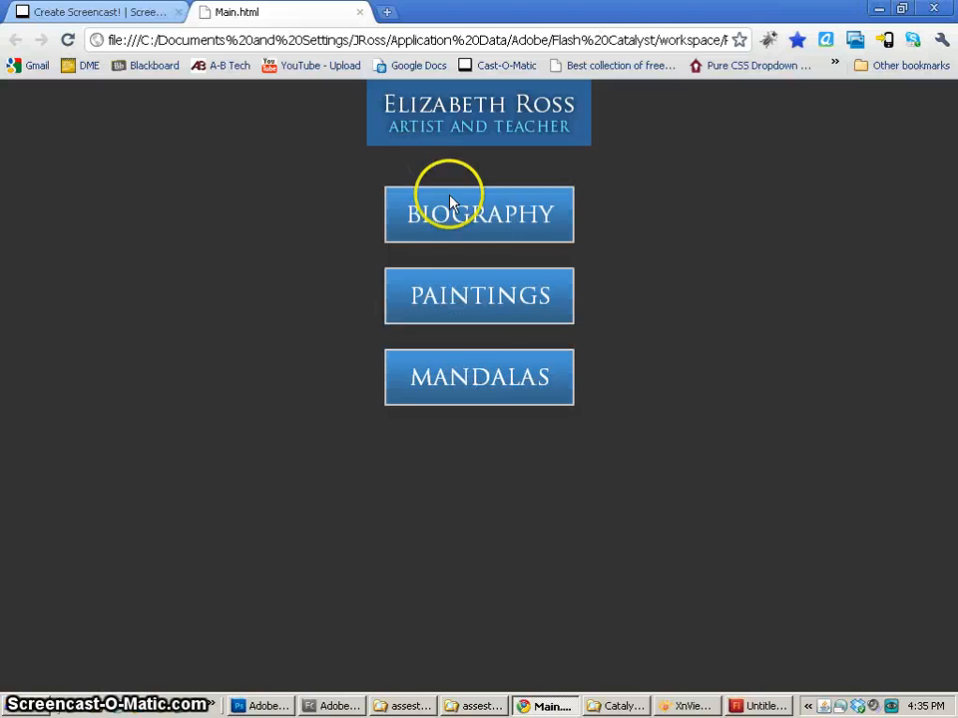
Test the paintings gallery by going forward to Image 3, back to Image 1, and returning to the home page.
{"action": "left_click", "coordinate": [470, 289]}
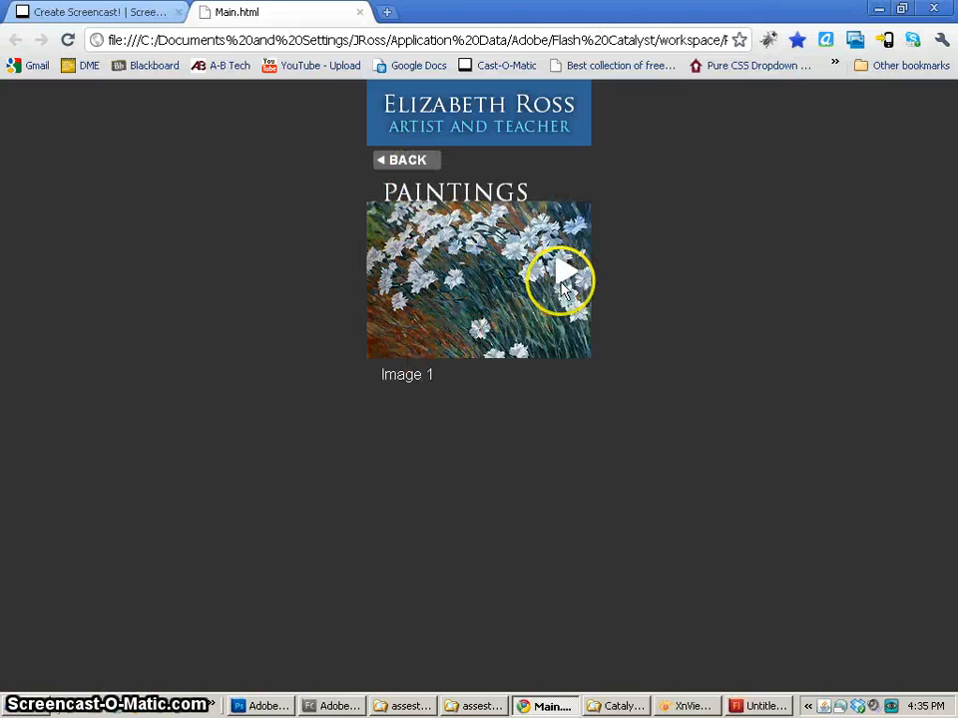
{"action": "left_click", "coordinate": [571, 279]}
{"action": "left_click", "coordinate": [570, 273]}
{"action": "left_click", "coordinate": [392, 271]}
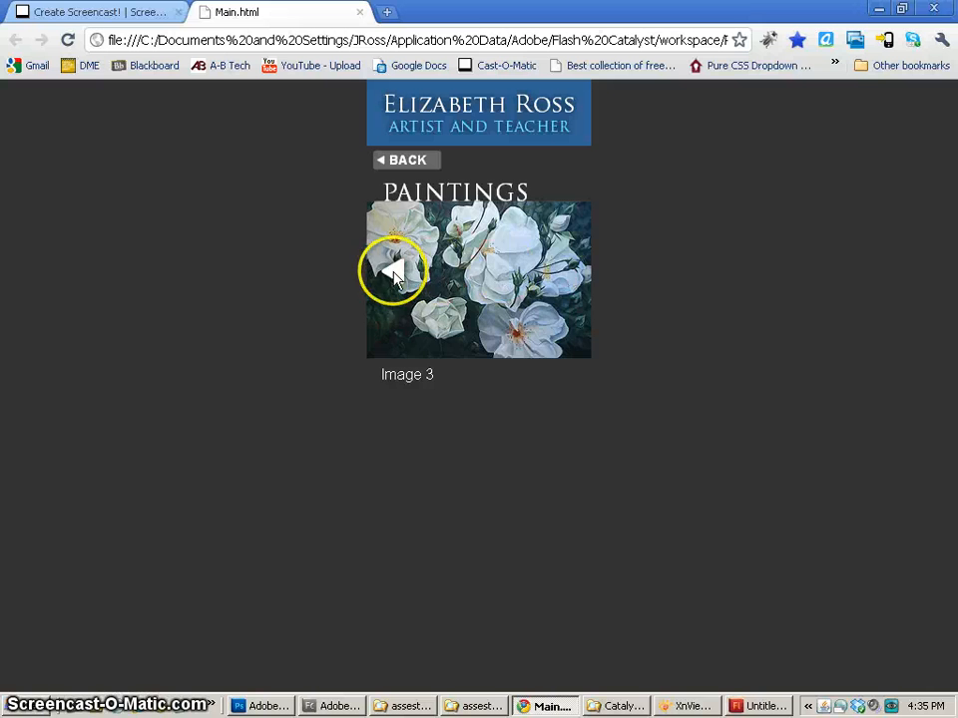
{"action": "left_click", "coordinate": [395, 273]}
{"action": "left_click", "coordinate": [406, 160]}
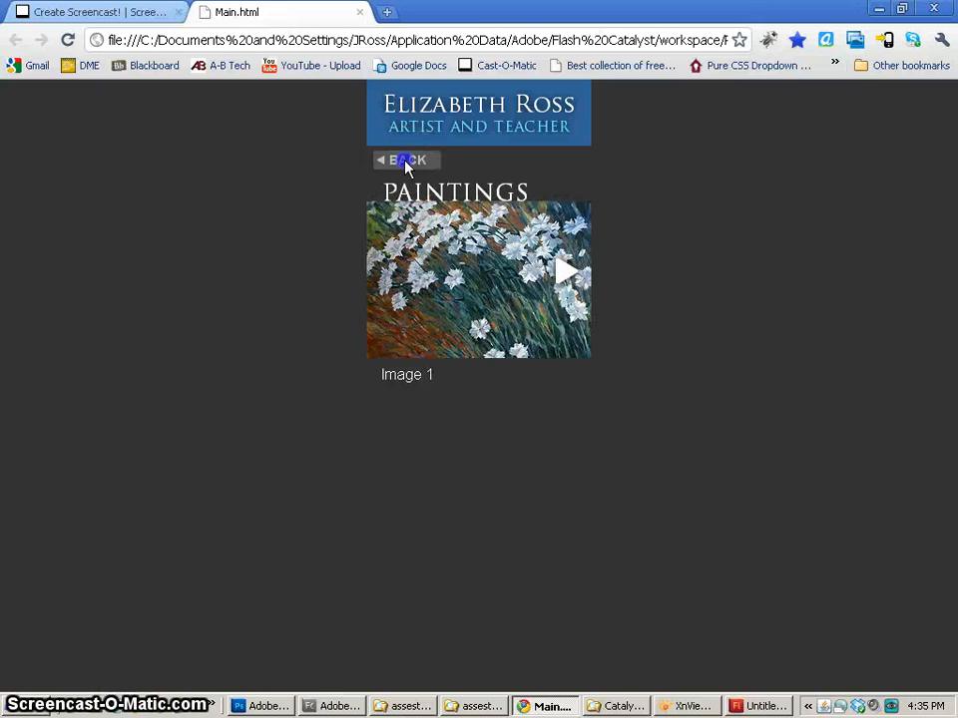
Test the mandalas gallery by going forward to Mandala 3, stepping back through the images, and returning to the home page.
{"action": "left_click", "coordinate": [477, 379]}
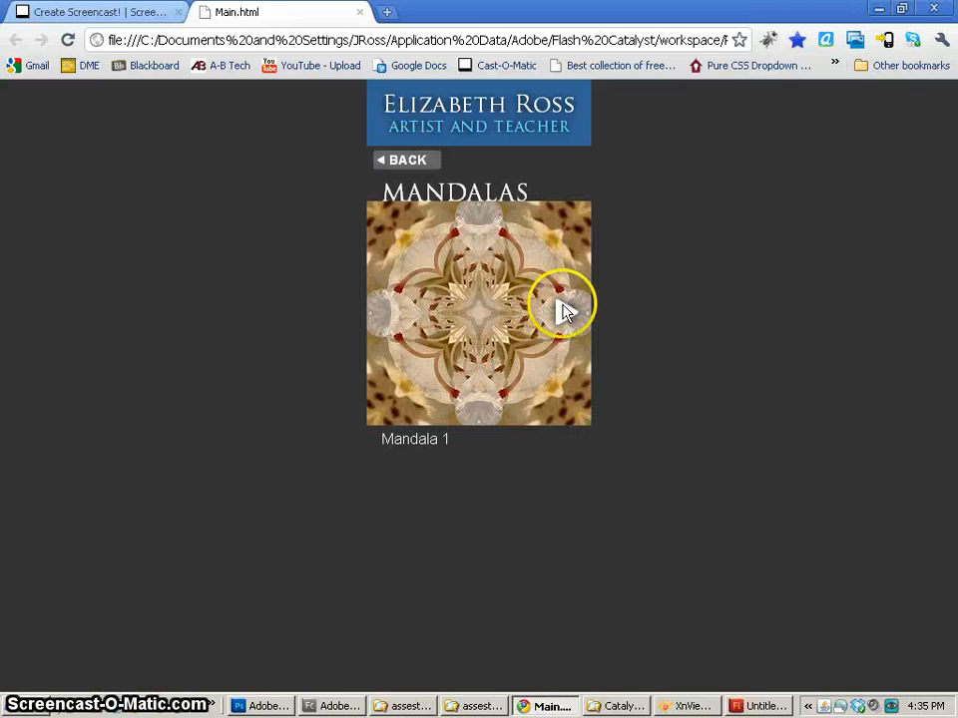
{"action": "left_click", "coordinate": [564, 311]}
{"action": "left_click", "coordinate": [565, 314]}
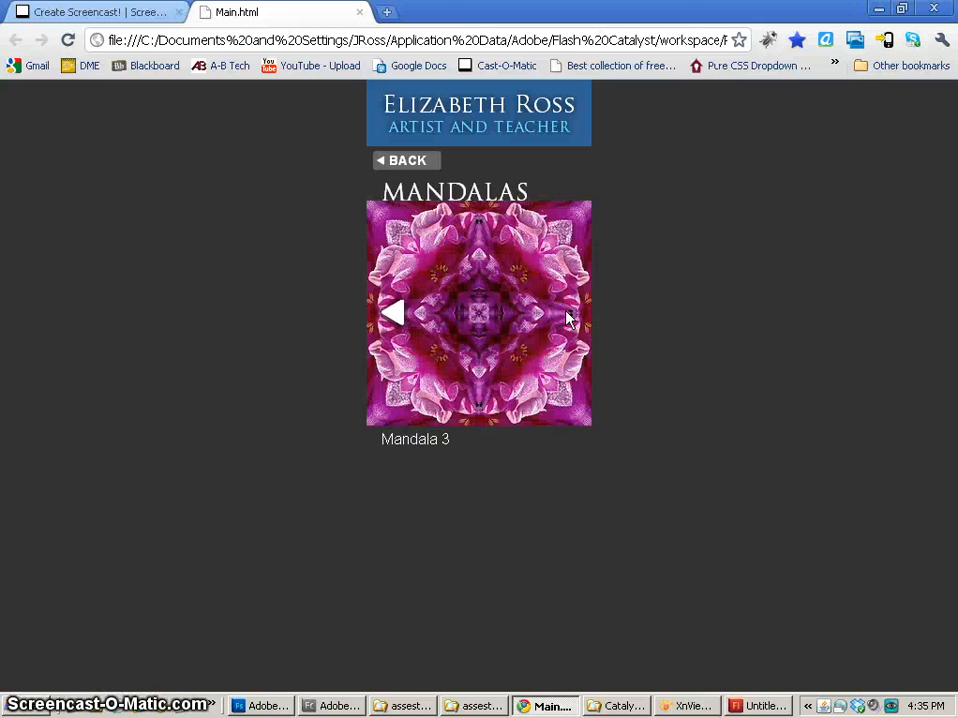
{"action": "double_click", "coordinate": [395, 313]}
{"action": "left_click", "coordinate": [403, 162]}
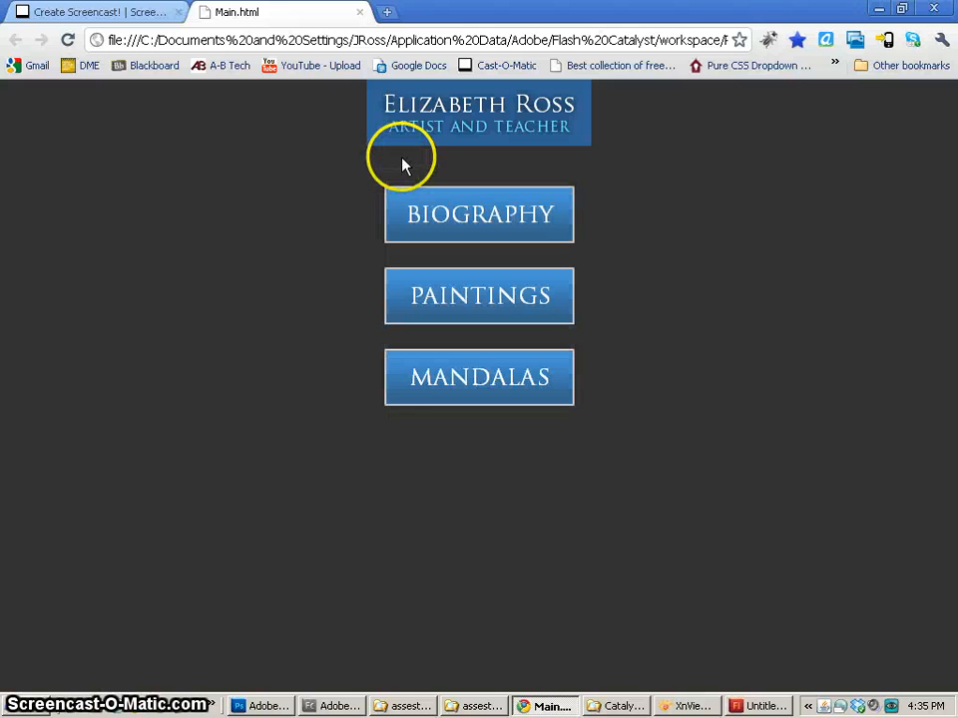